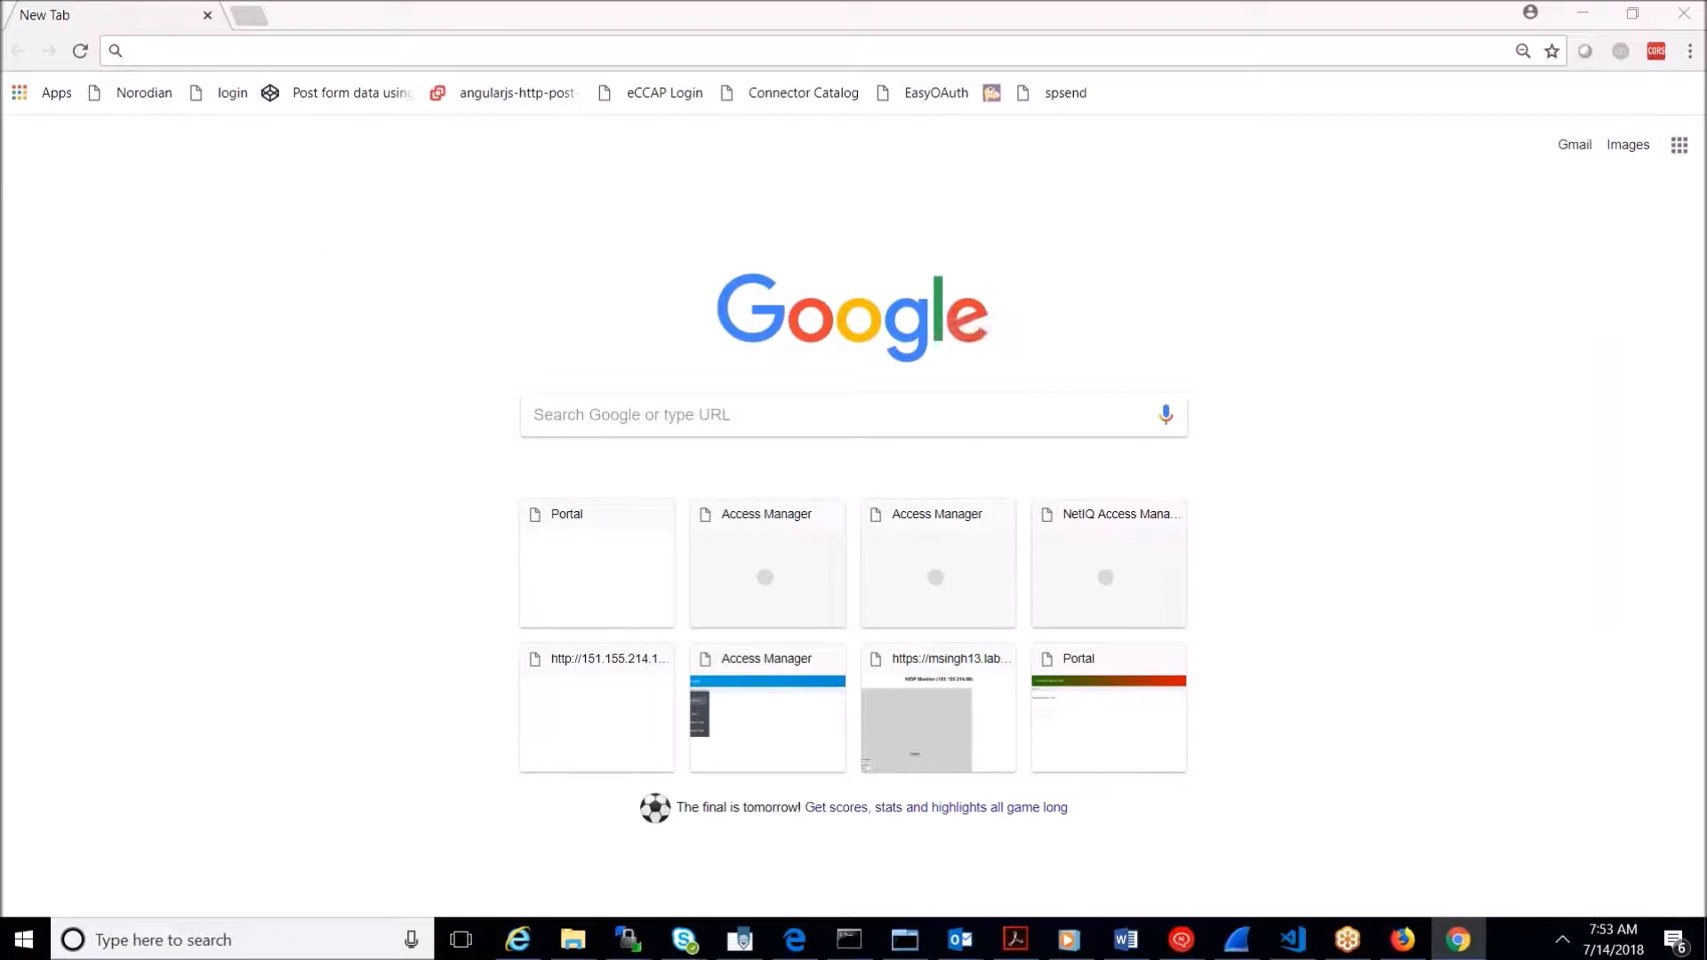
Step: Open the EasyNAMClient HTML page from the EasyNAMClient folder in Chrome
mouse_move(571, 952)
click(504, 888)
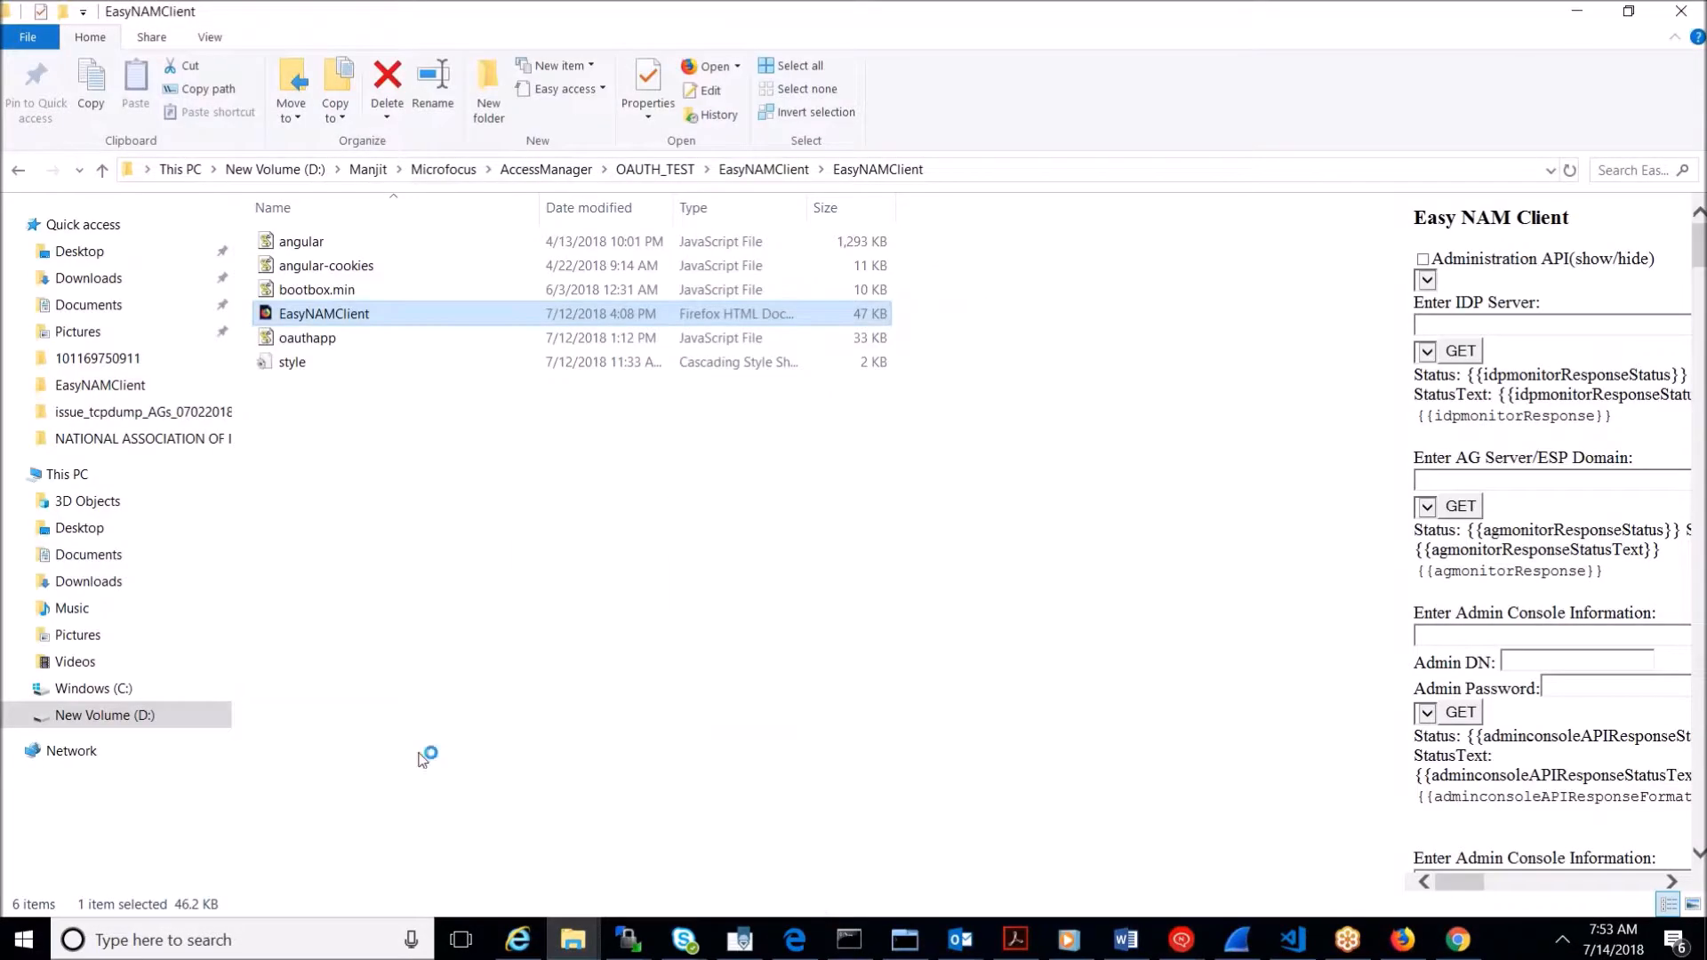
double_click(329, 316)
drag(332, 320, 485, 348)
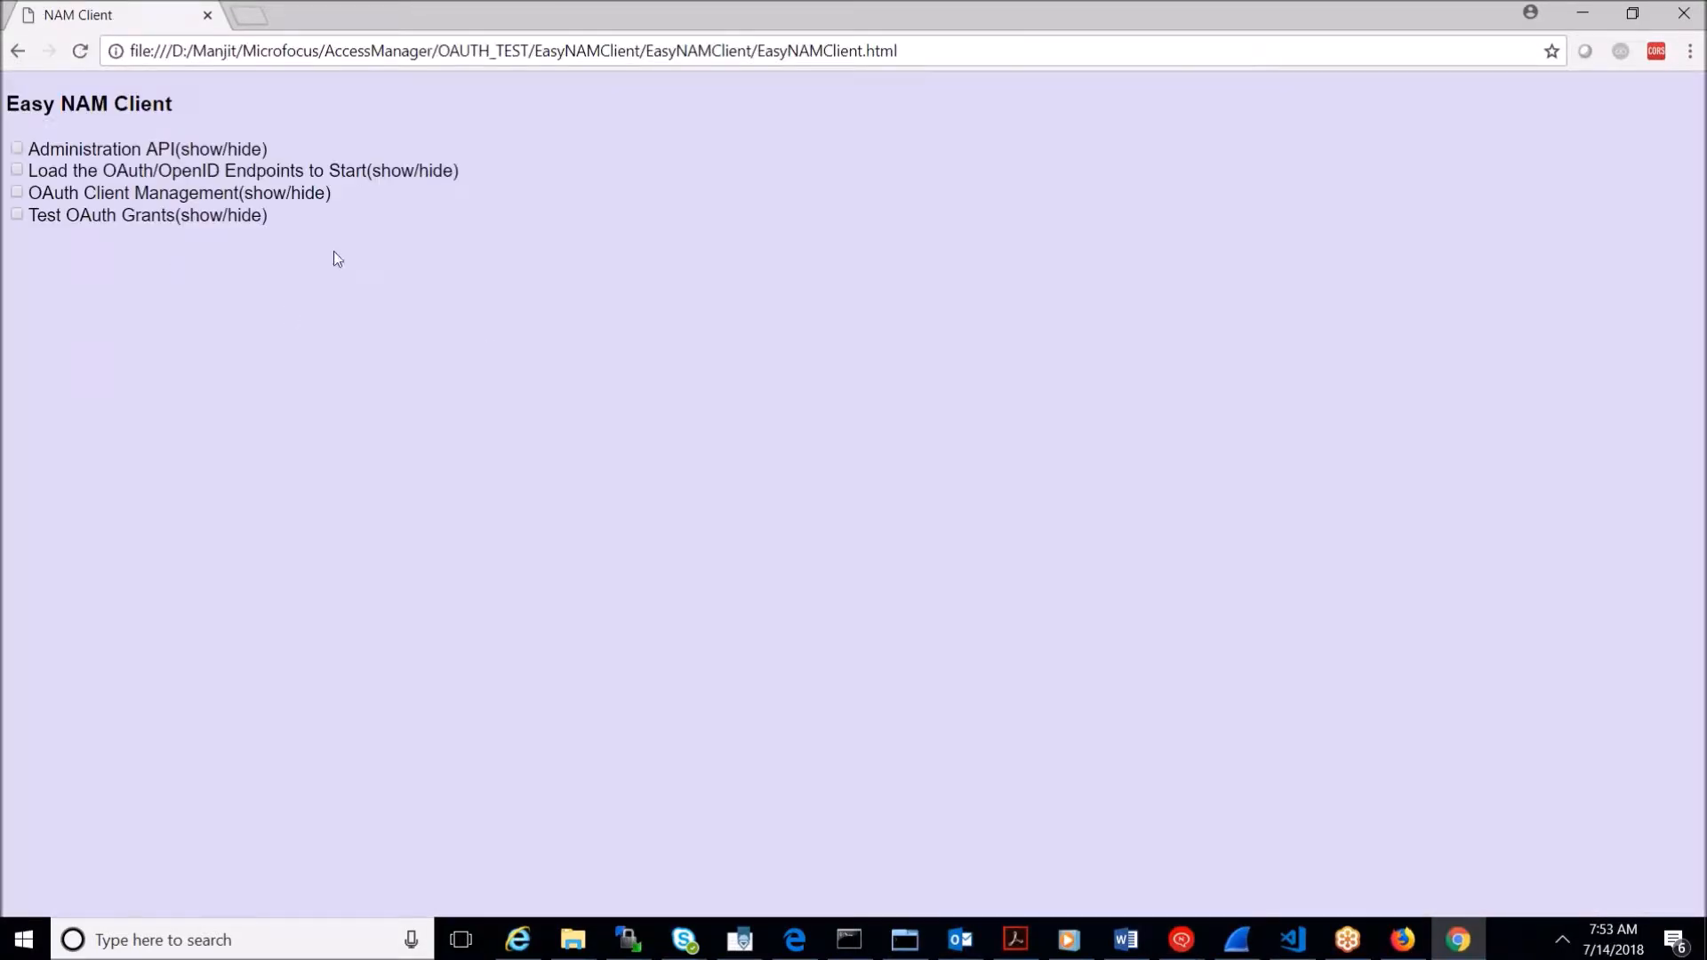
Step: Request the OAuth endpoints for the prefilled IDP URL with the endpoint display enabled, and open the developer tools
click(17, 169)
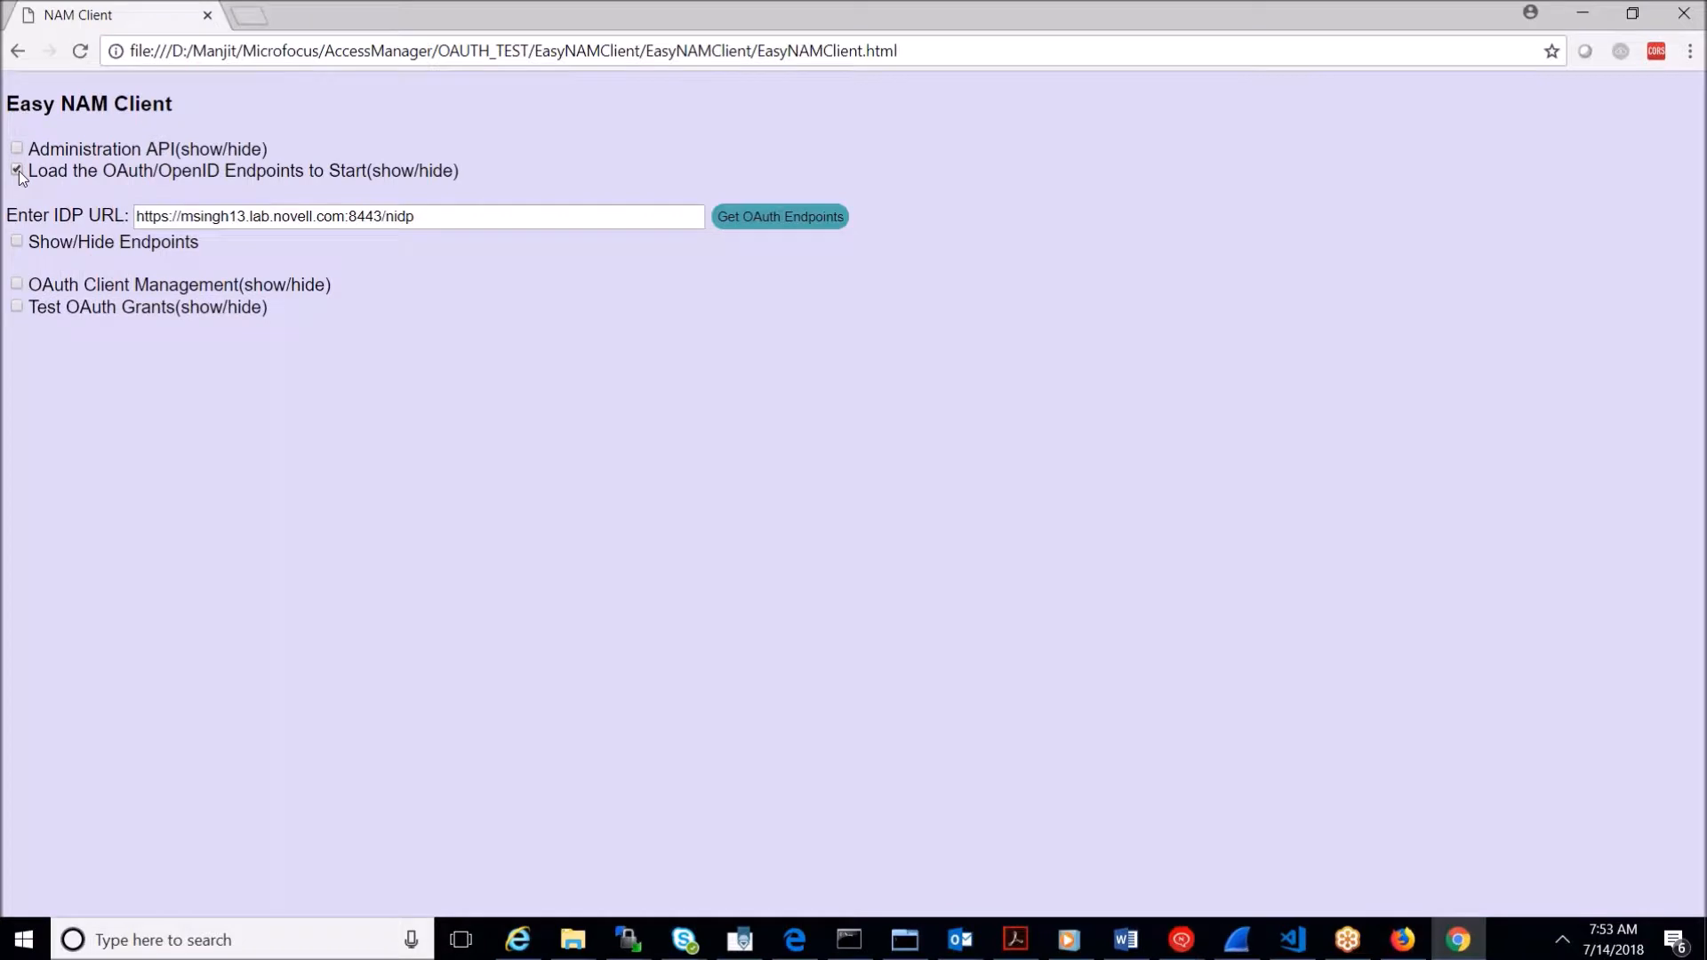
click(763, 221)
click(17, 242)
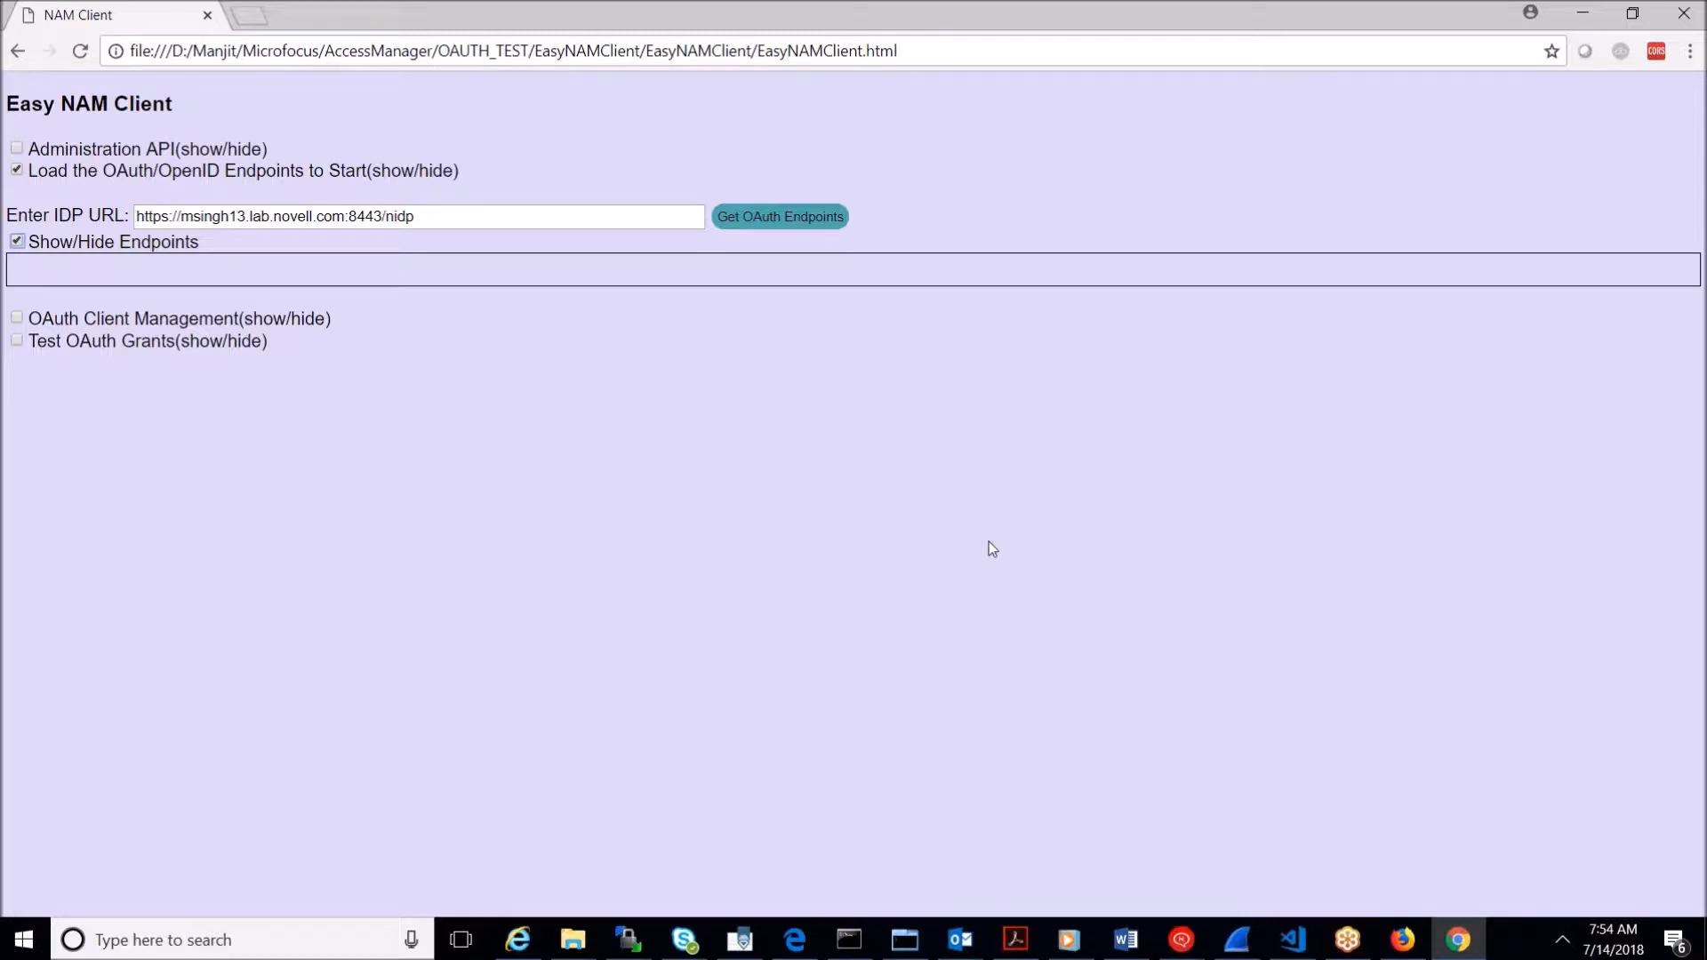
key(F12)
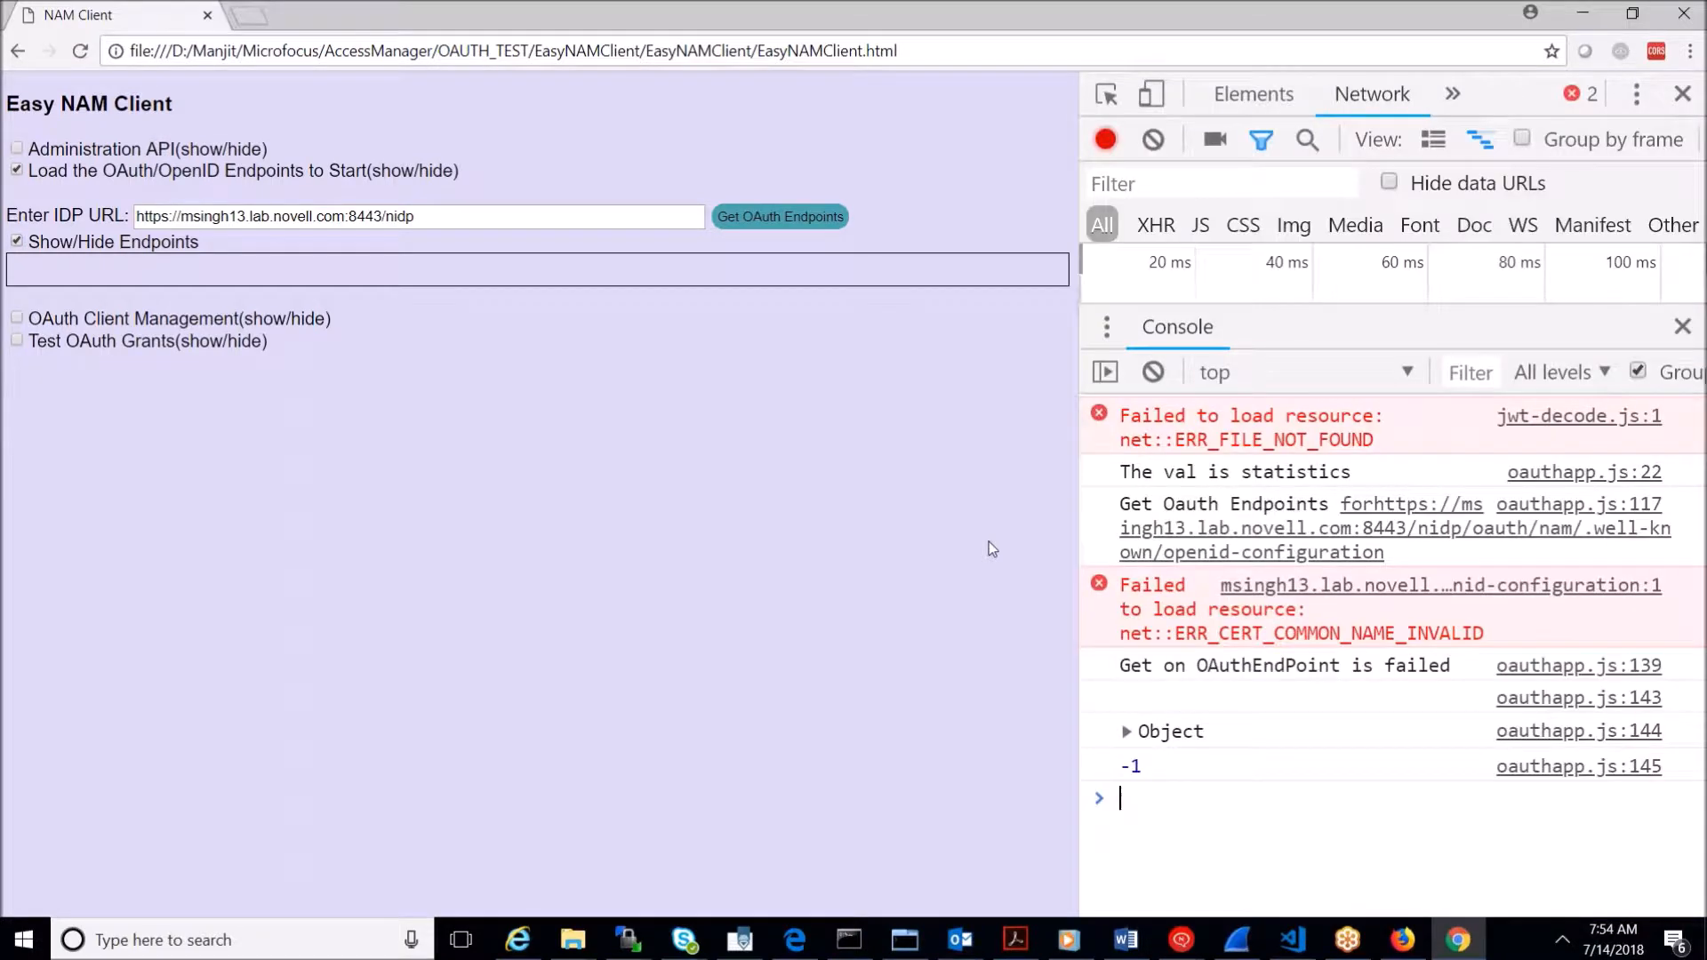
click(1630, 178)
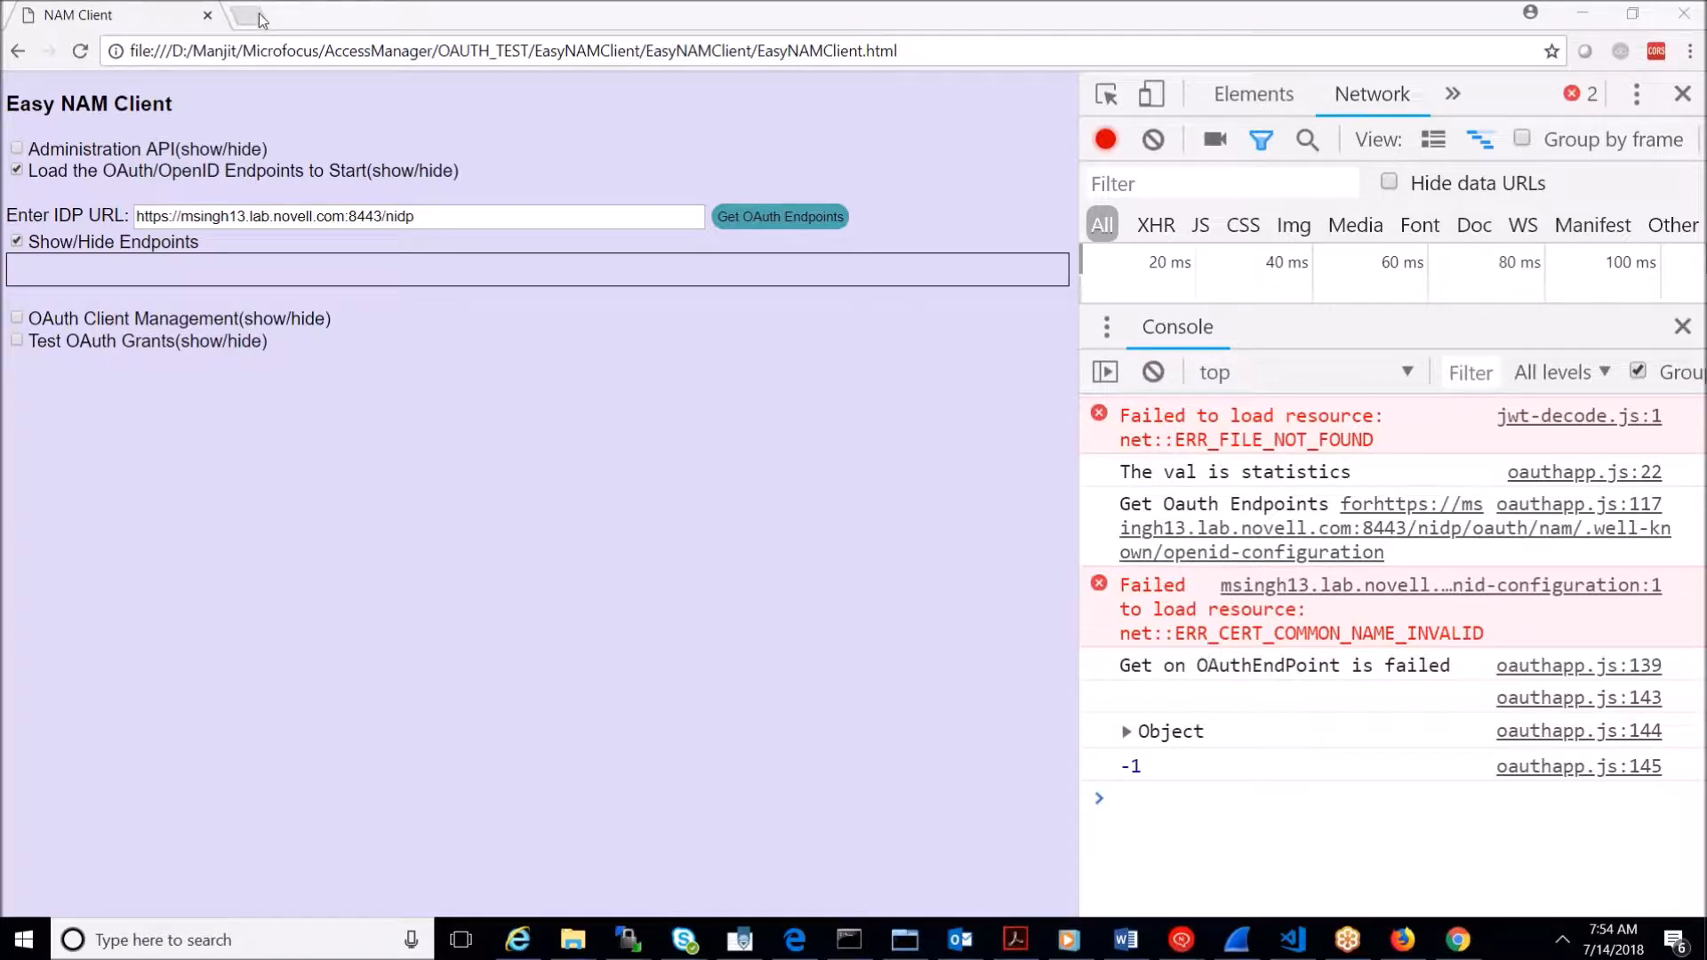
Step: Copy the IDP URL from the client page and open it in a new browser tab
triple_click(425, 214)
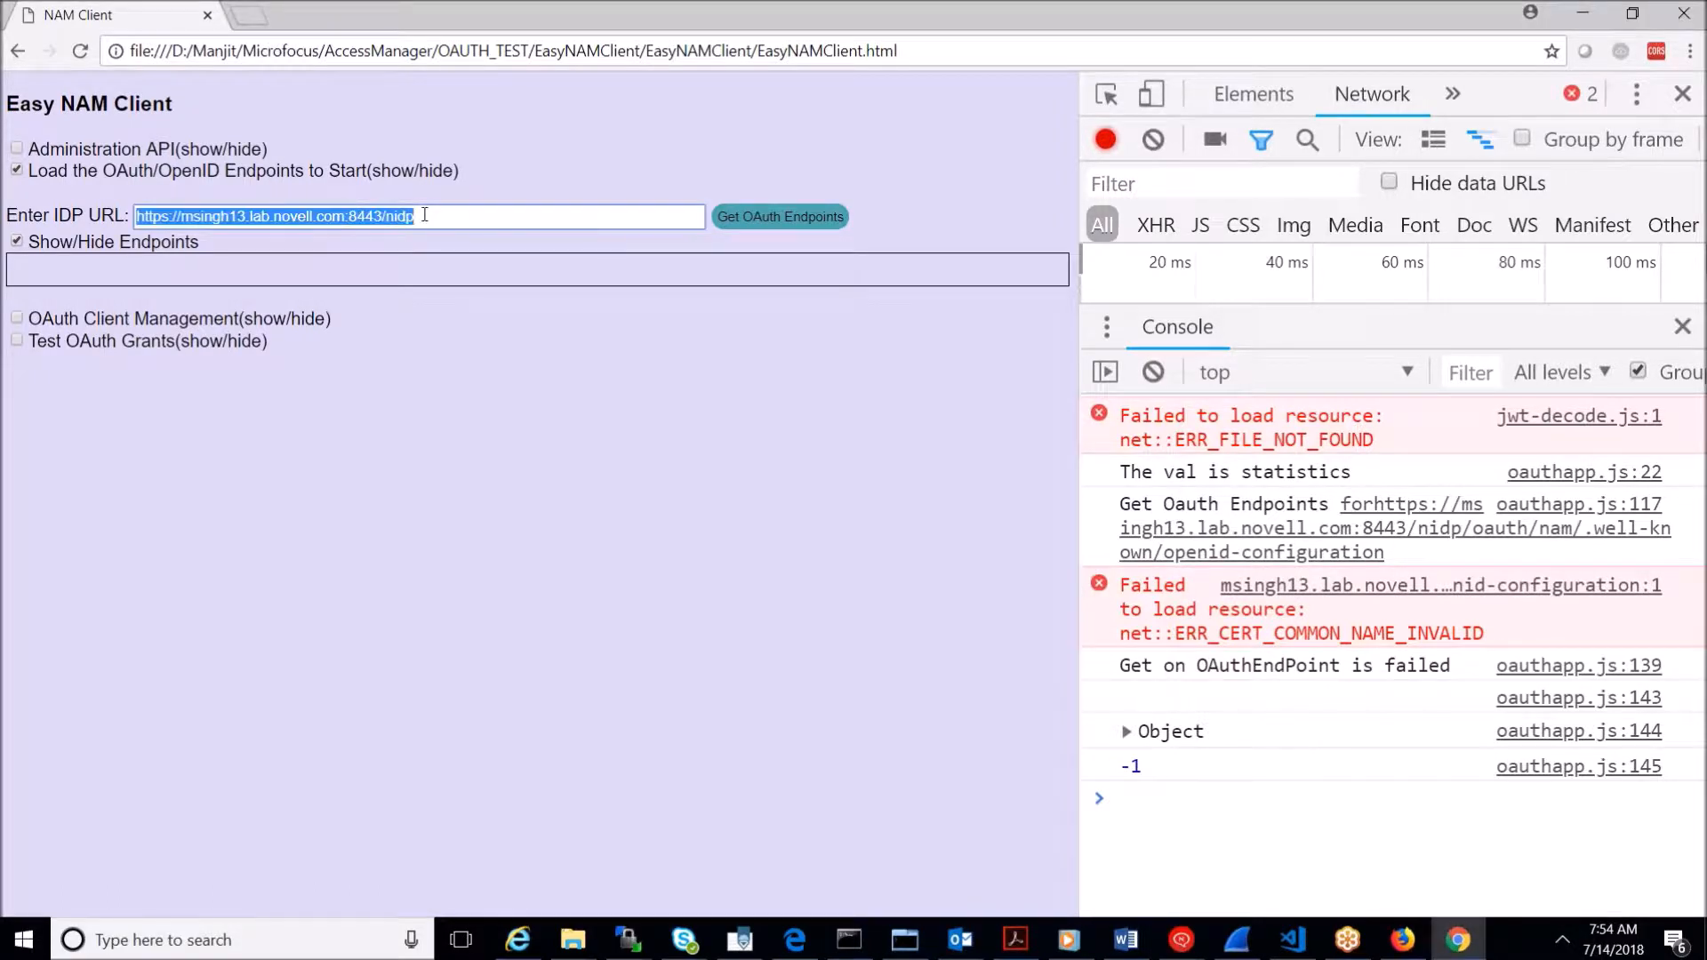
key(ctrl+c)
click(249, 15)
key(ctrl+v)
key(Return)
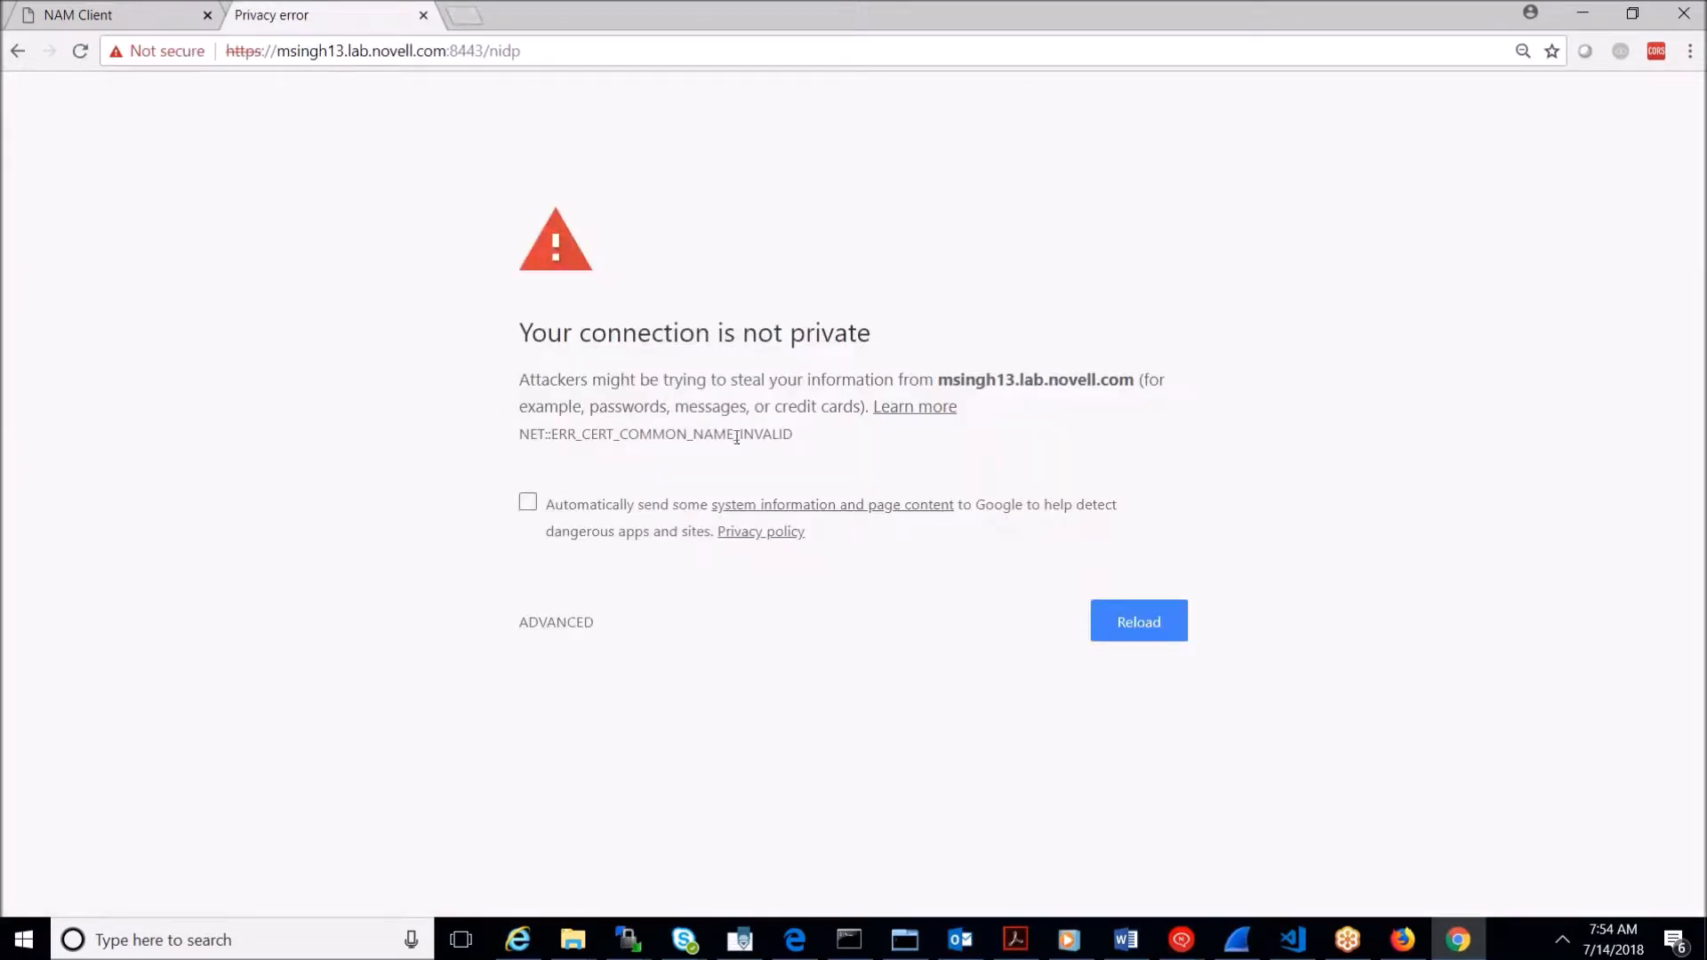
Step: Examine the certificate error code, certificate details and advanced options on the privacy error page, and close its tab
drag(792, 435, 522, 436)
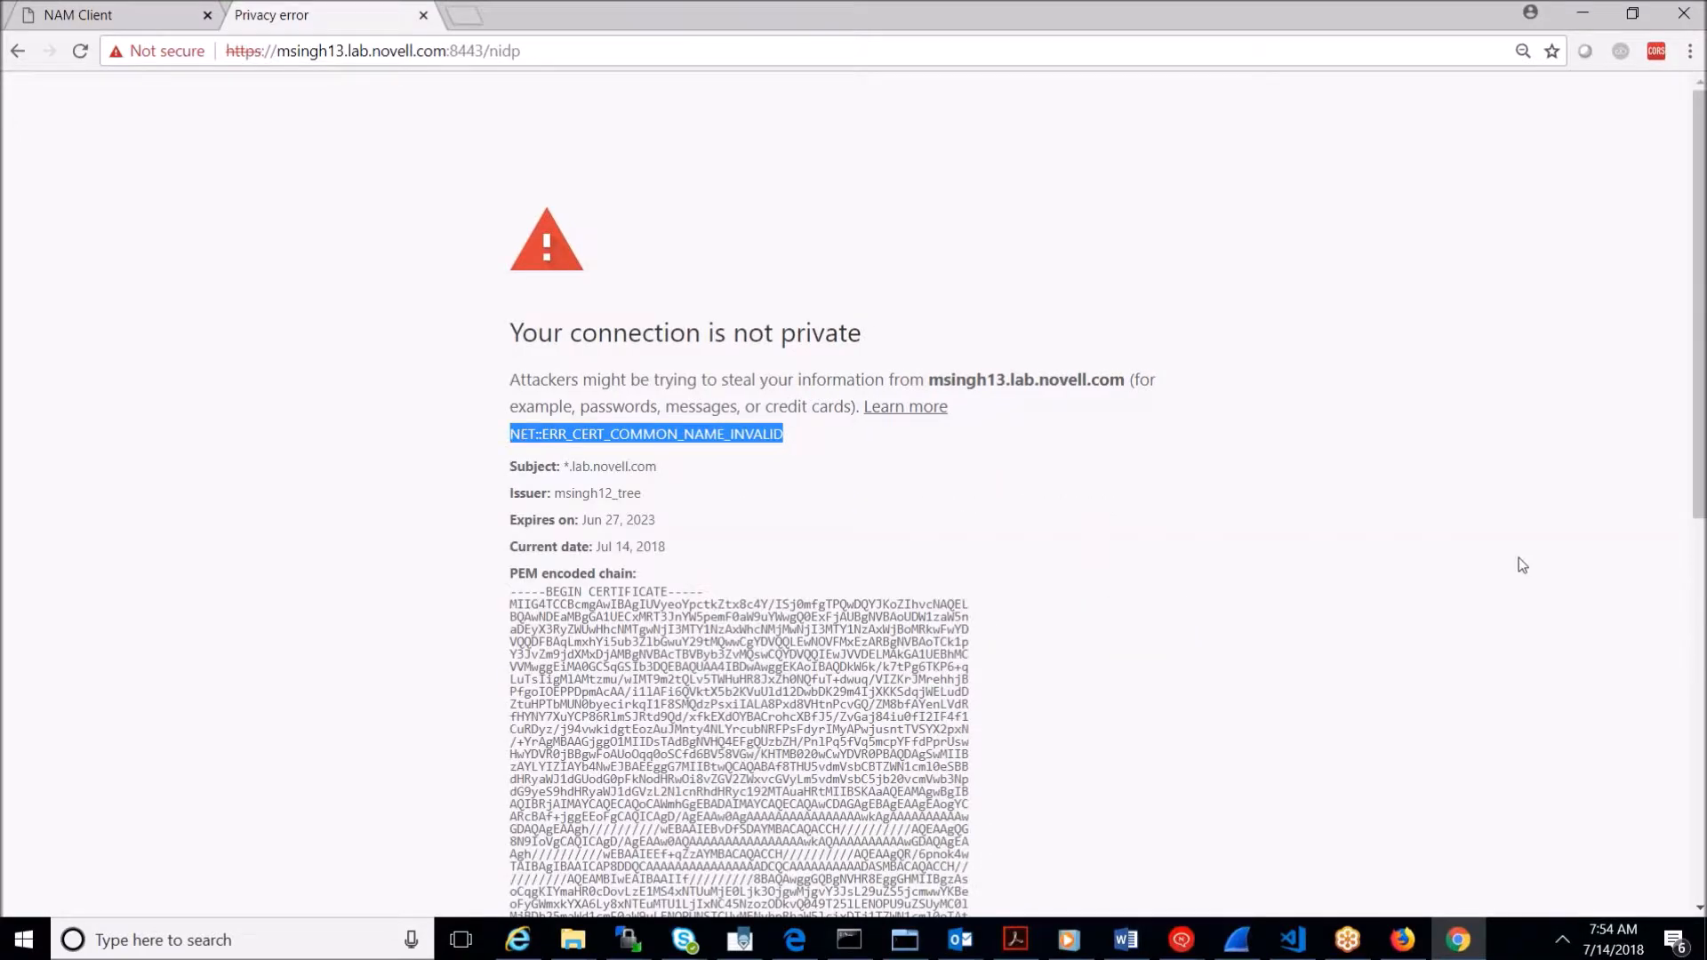
drag(1699, 288, 1699, 669)
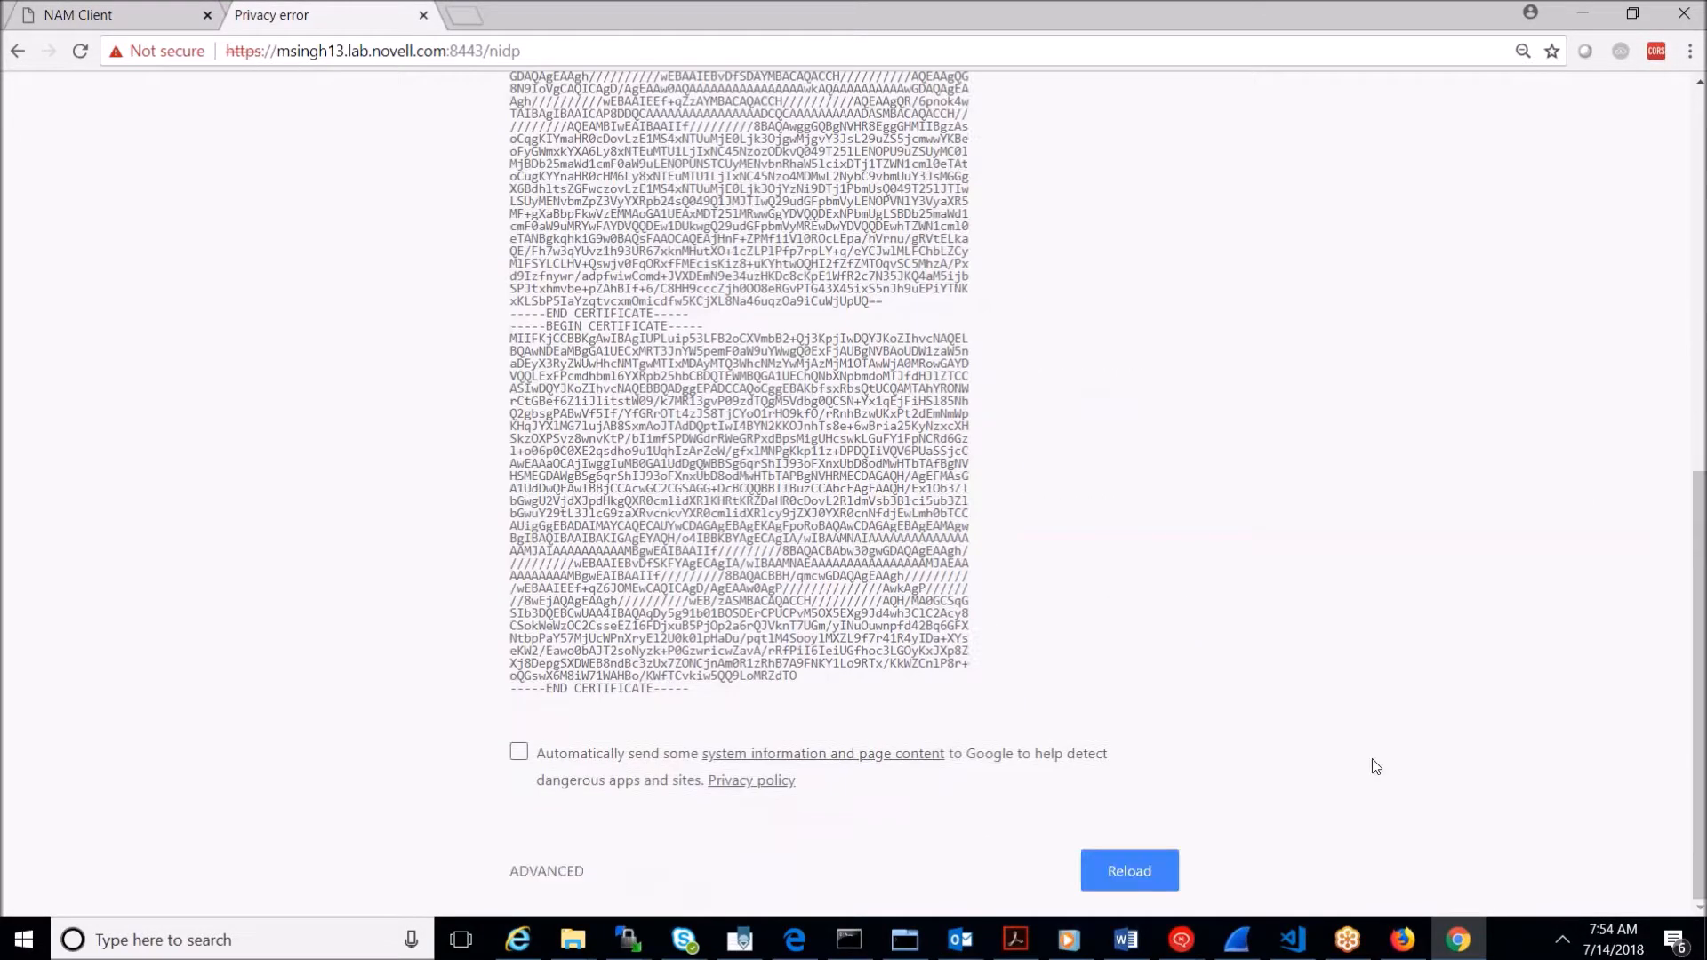
click(555, 876)
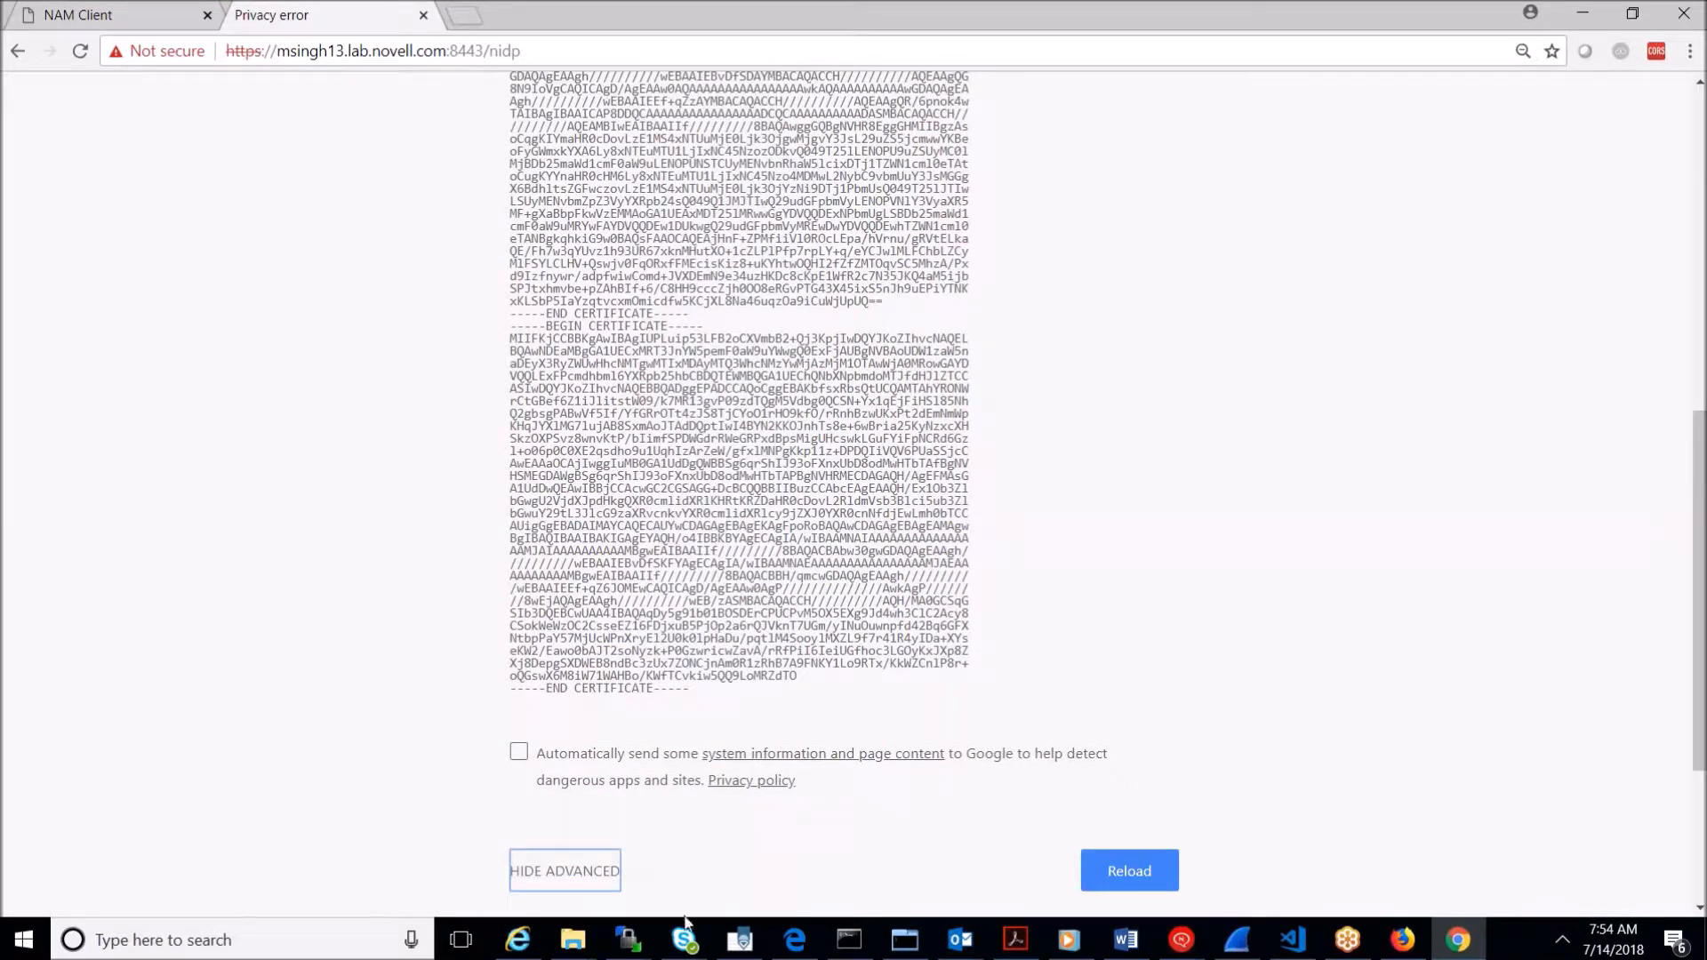
click(600, 883)
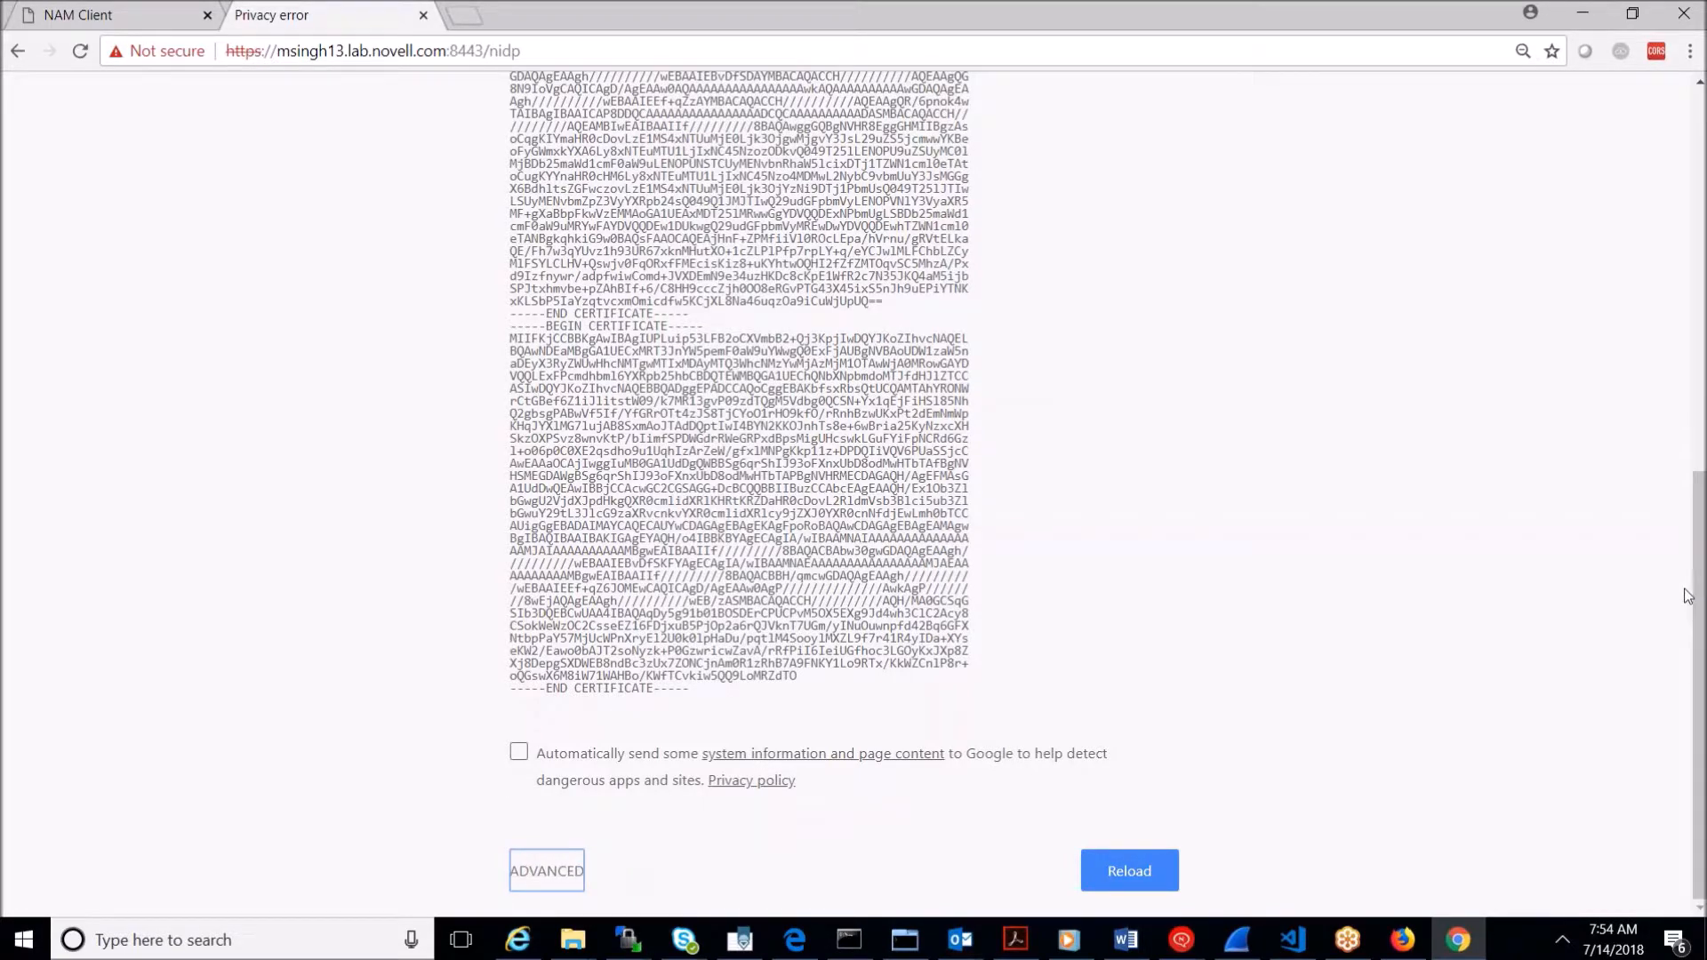
drag(1695, 584, 1696, 286)
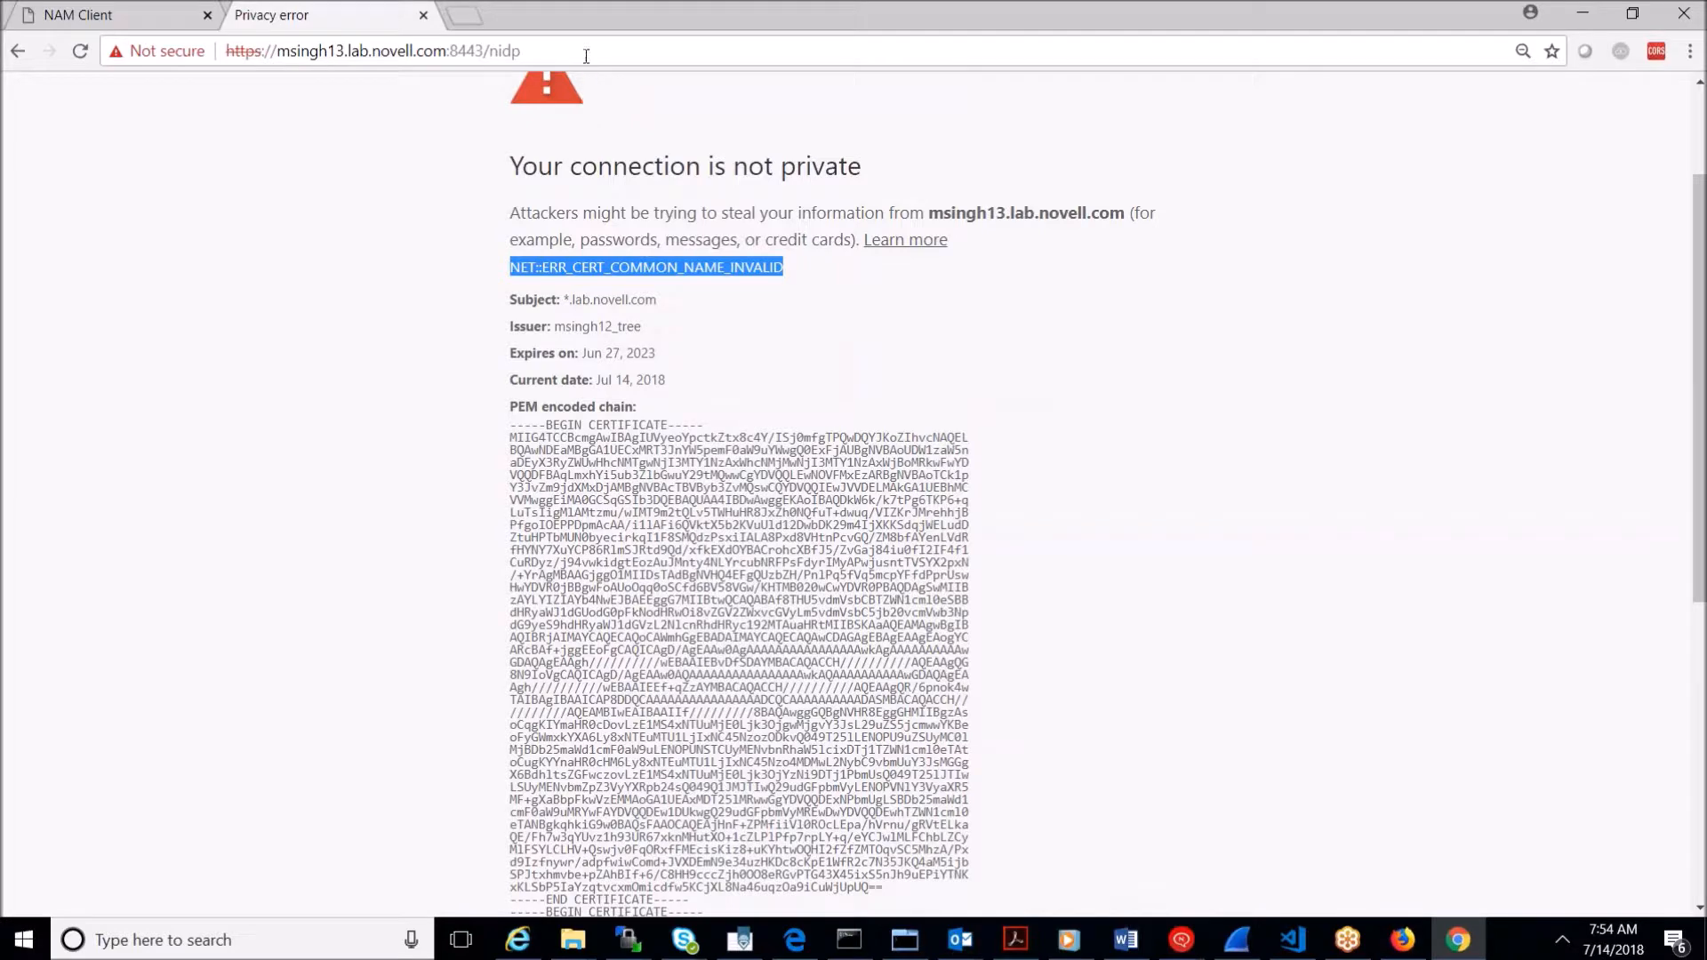
click(423, 15)
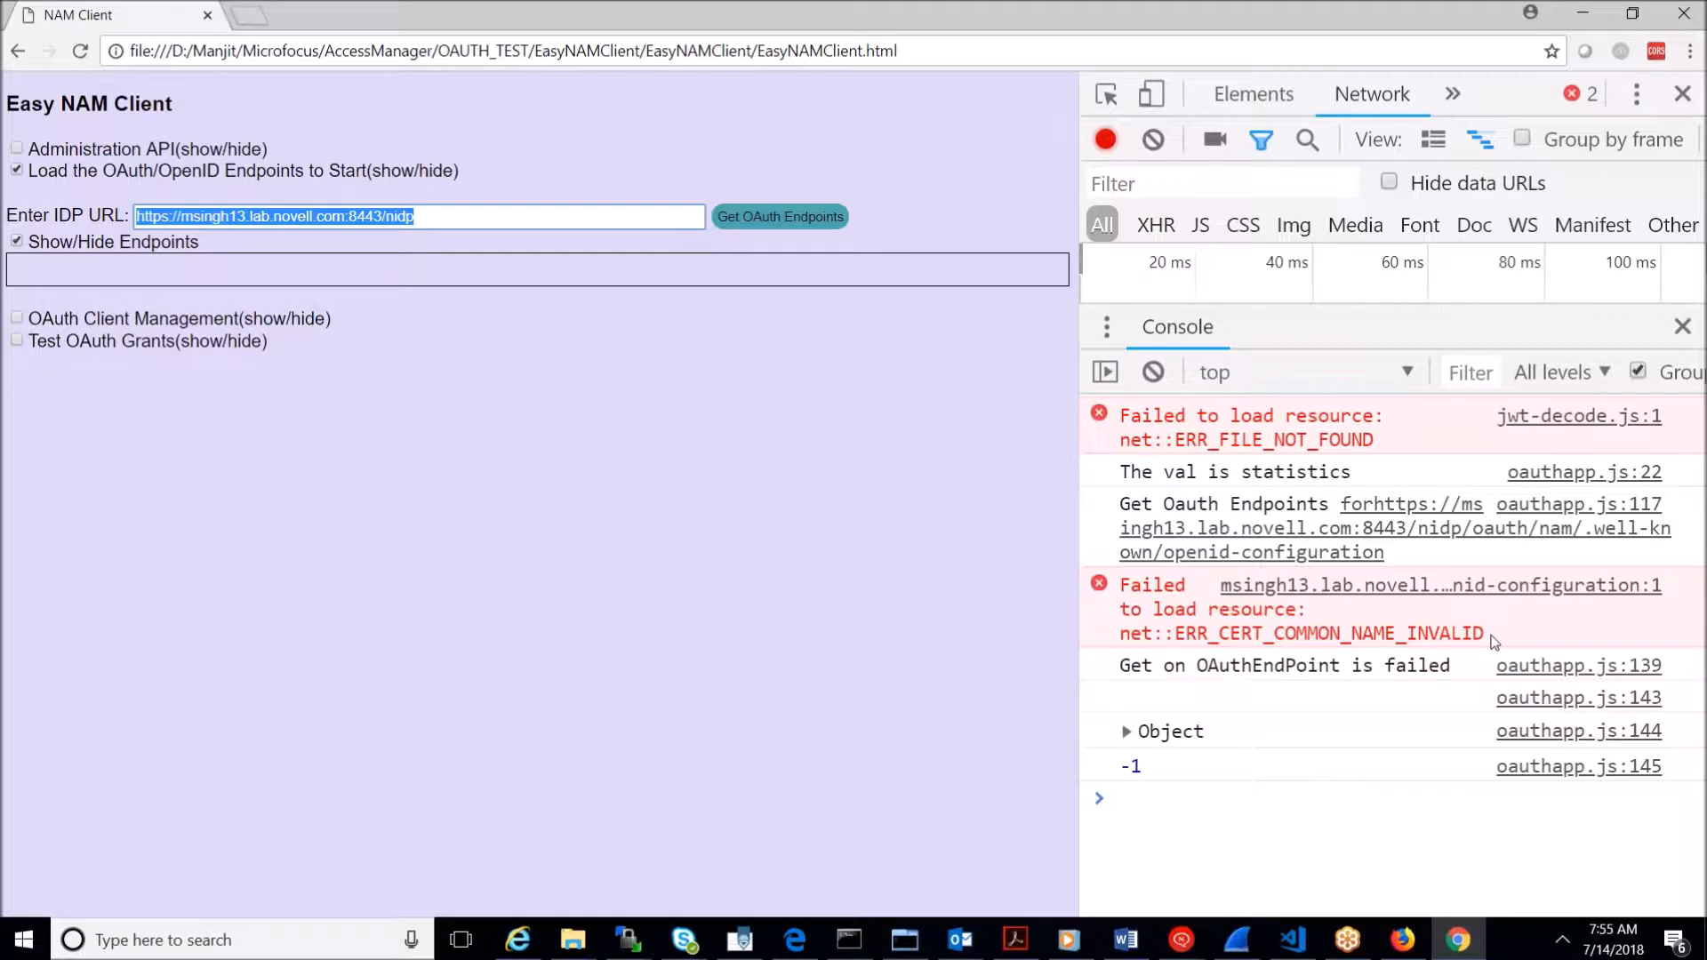
Step: Reopen the IDP URL in a new tab and copy the error code ERR_CERT_COMMON_NAME_INVALID
click(258, 15)
key(ctrl+v)
key(Return)
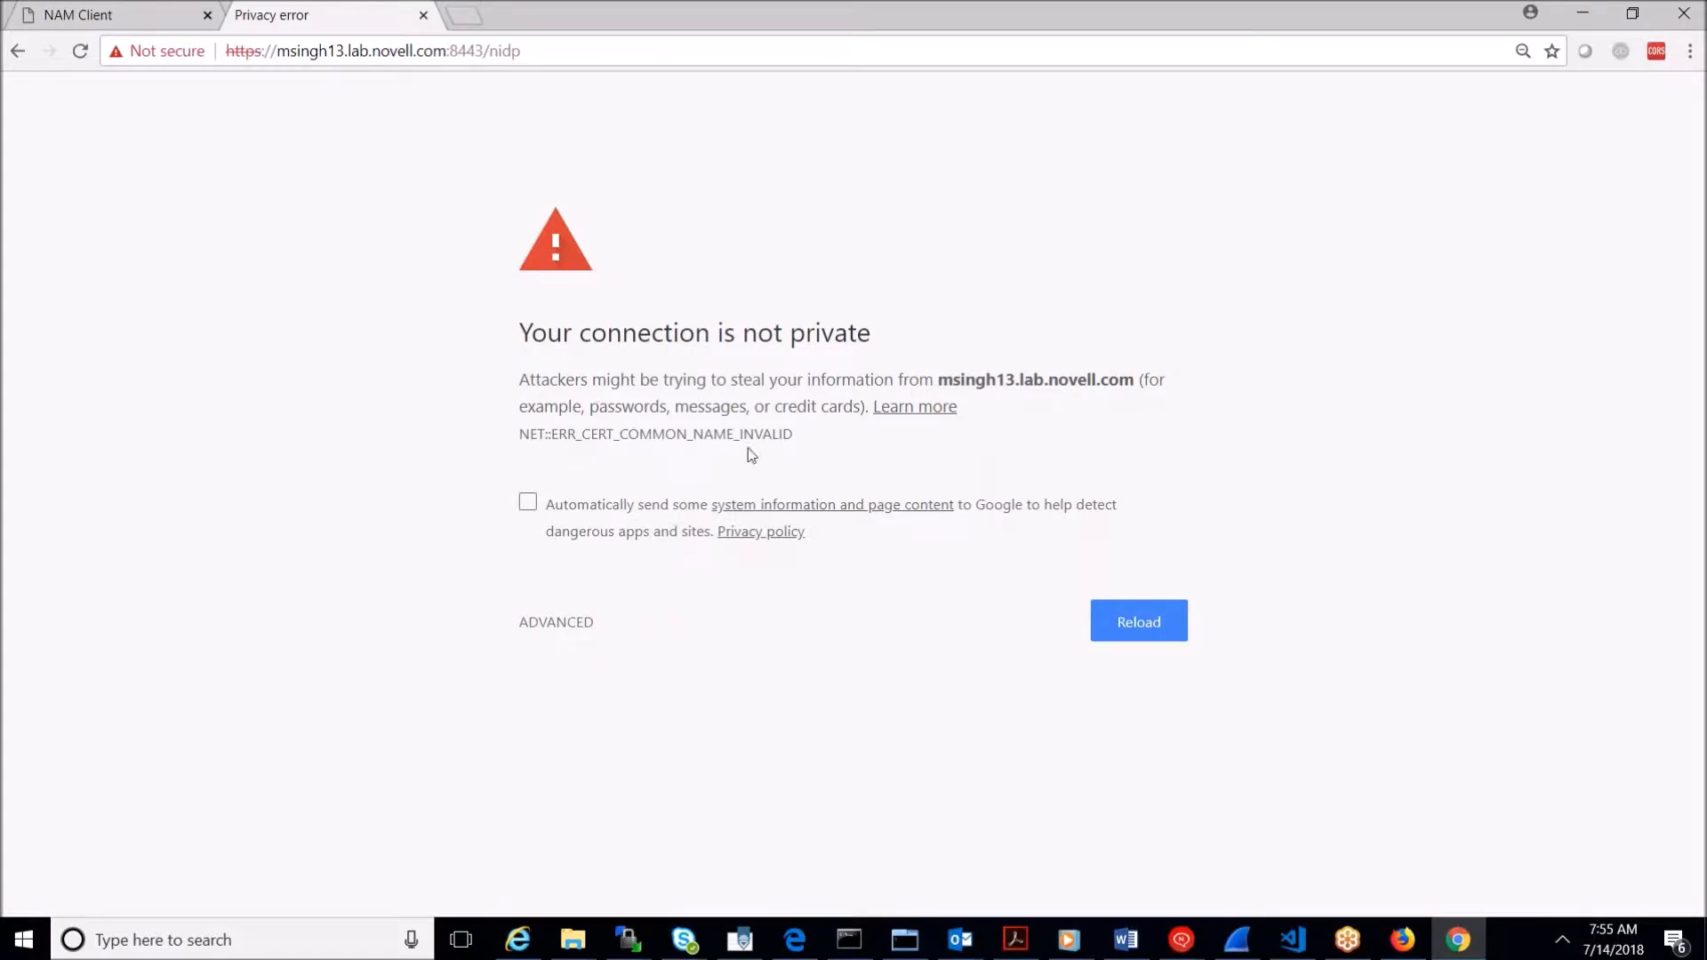
drag(792, 434, 552, 434)
key(ctrl+c)
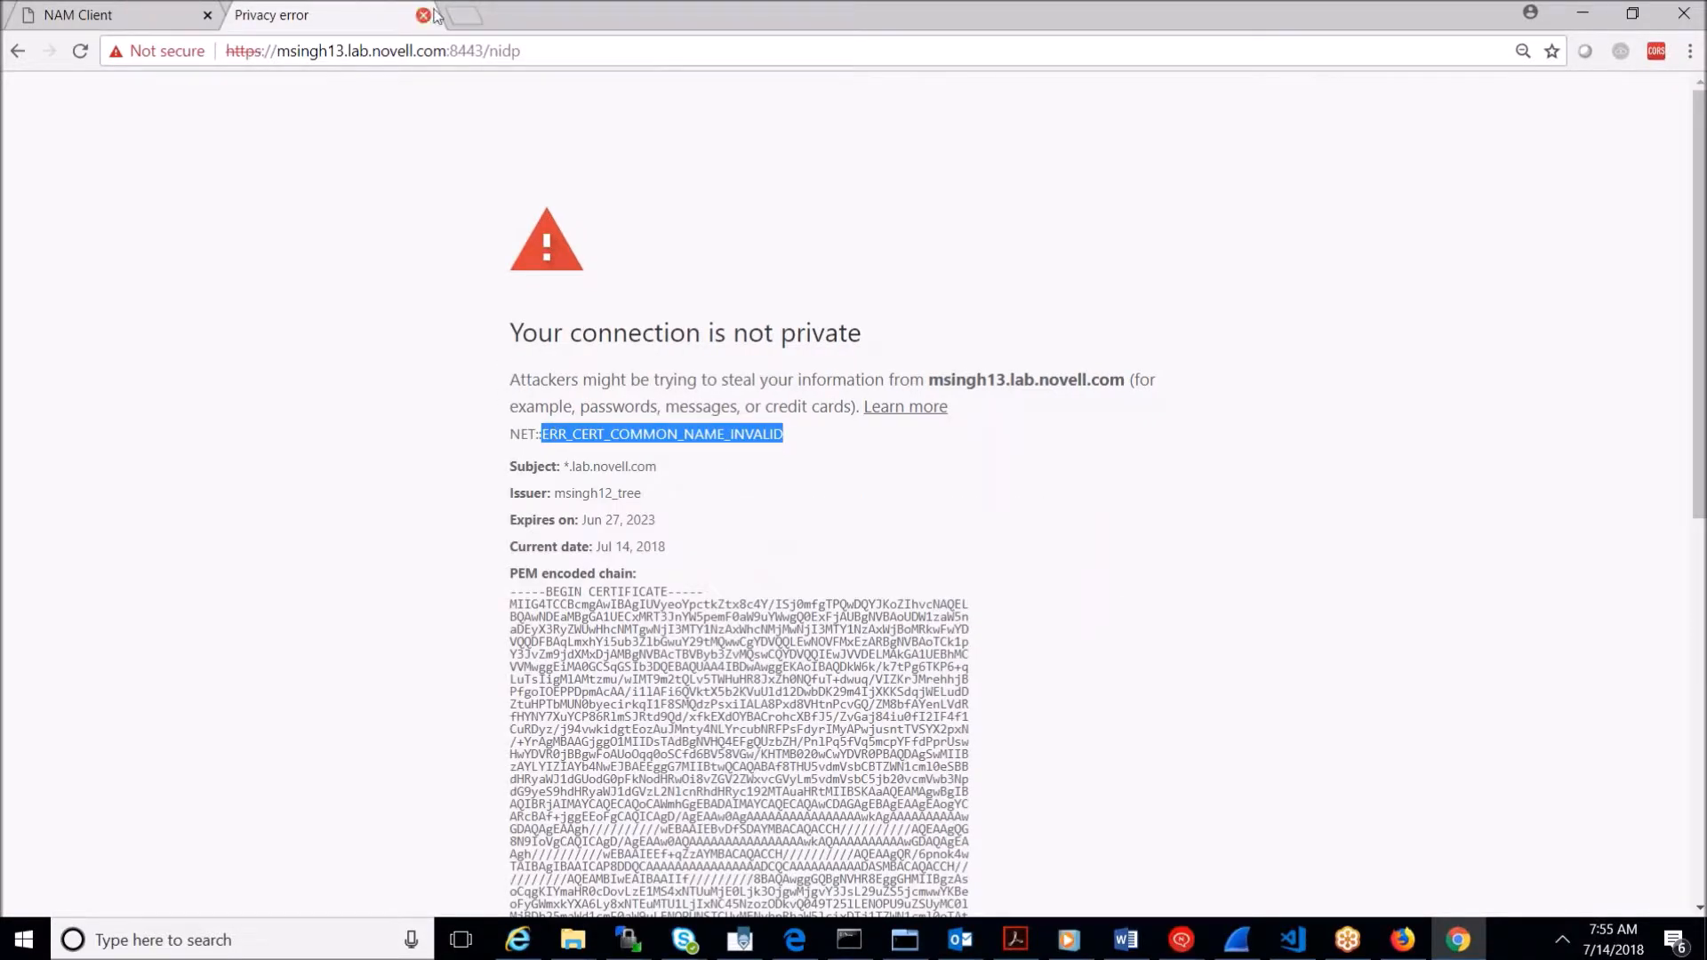
Step: Search the web for ERR_CERT_COMMON_NAME_INVALID, skim the Driver Easy fix article, and close it
click(464, 15)
key(ctrl+v)
key(Return)
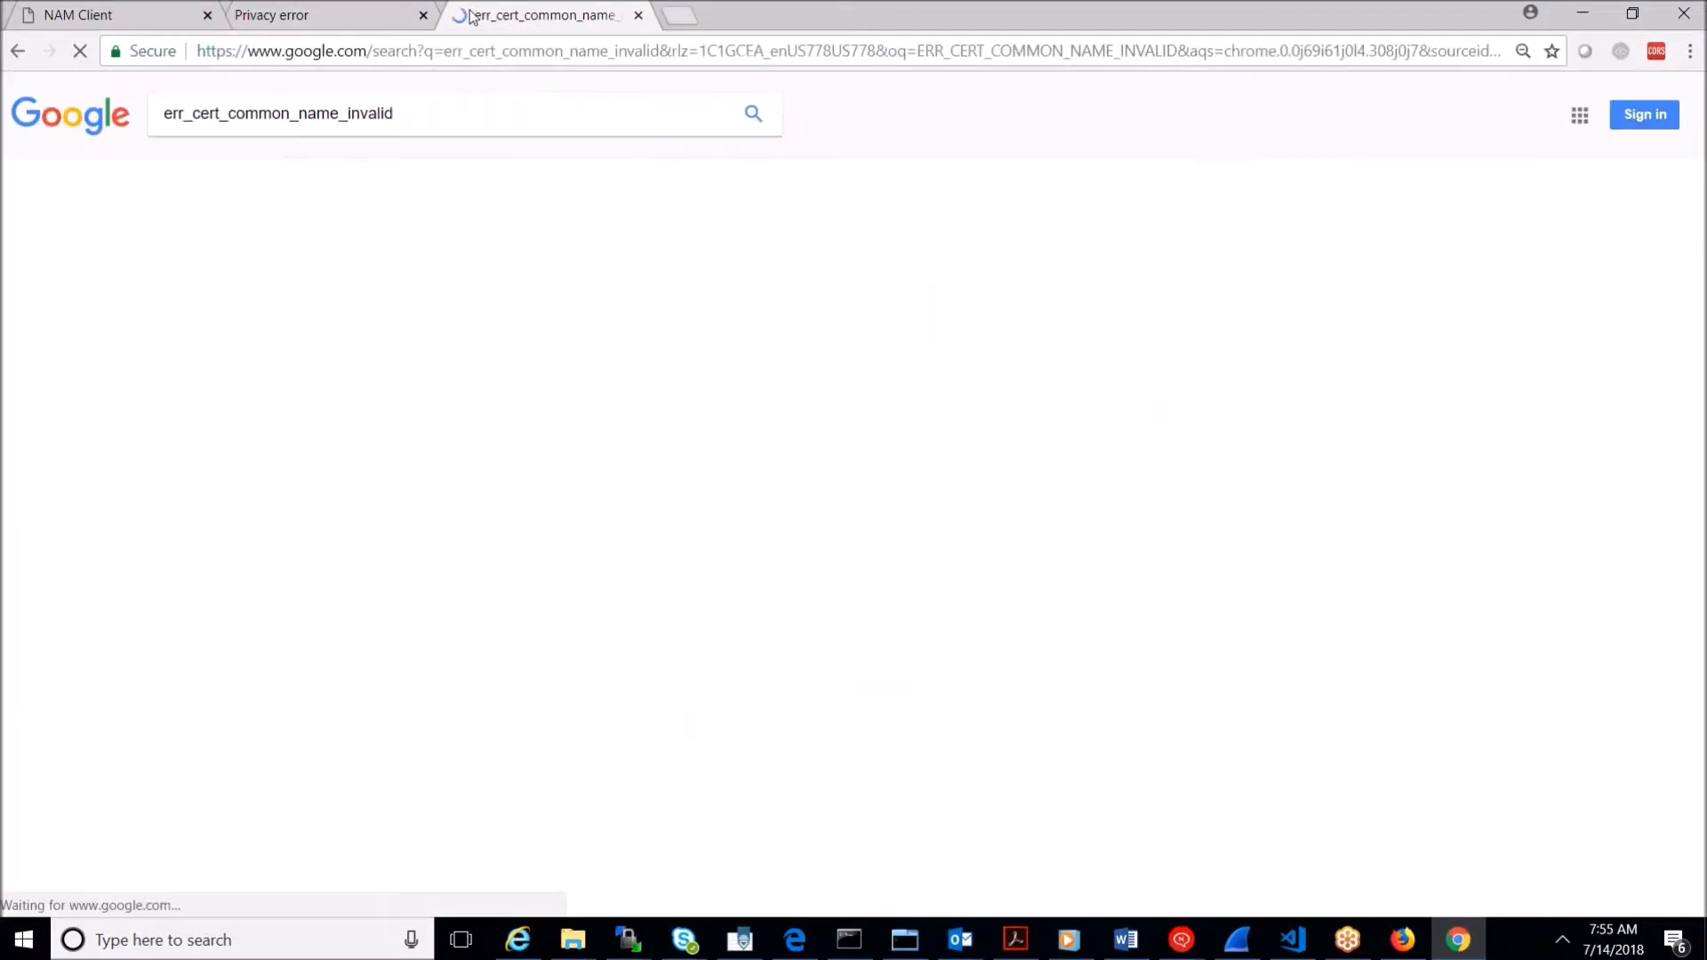
click(444, 267)
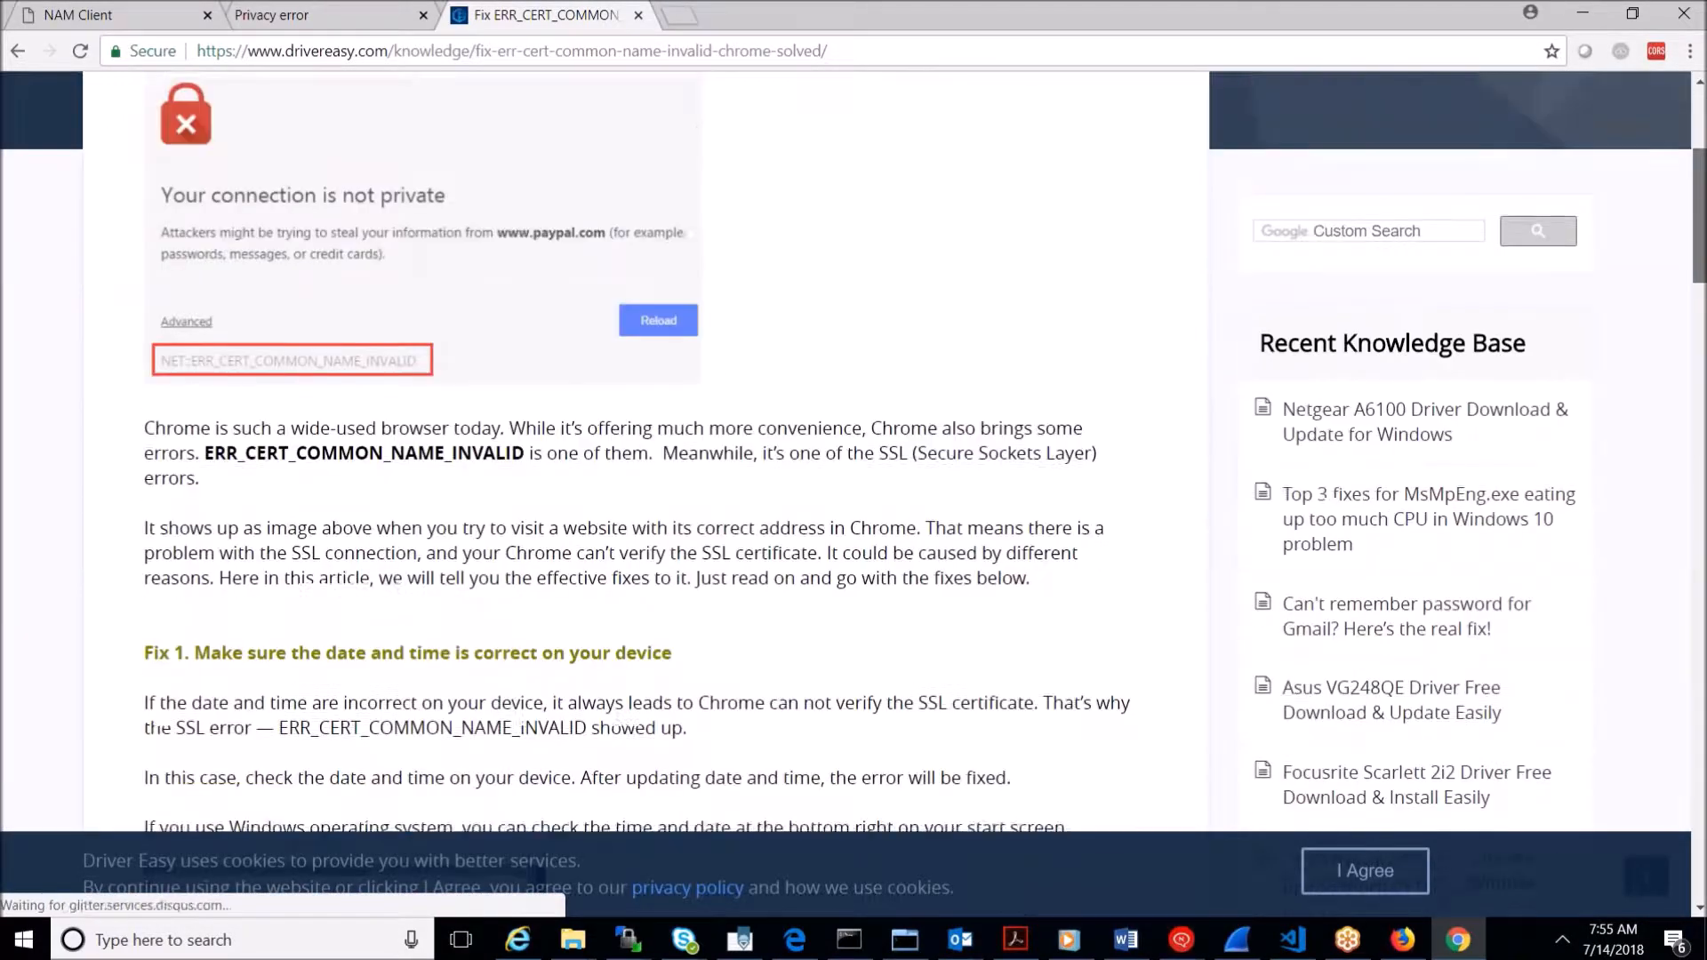
scroll(1694, 135, down, 5)
drag(1698, 206, 1698, 135)
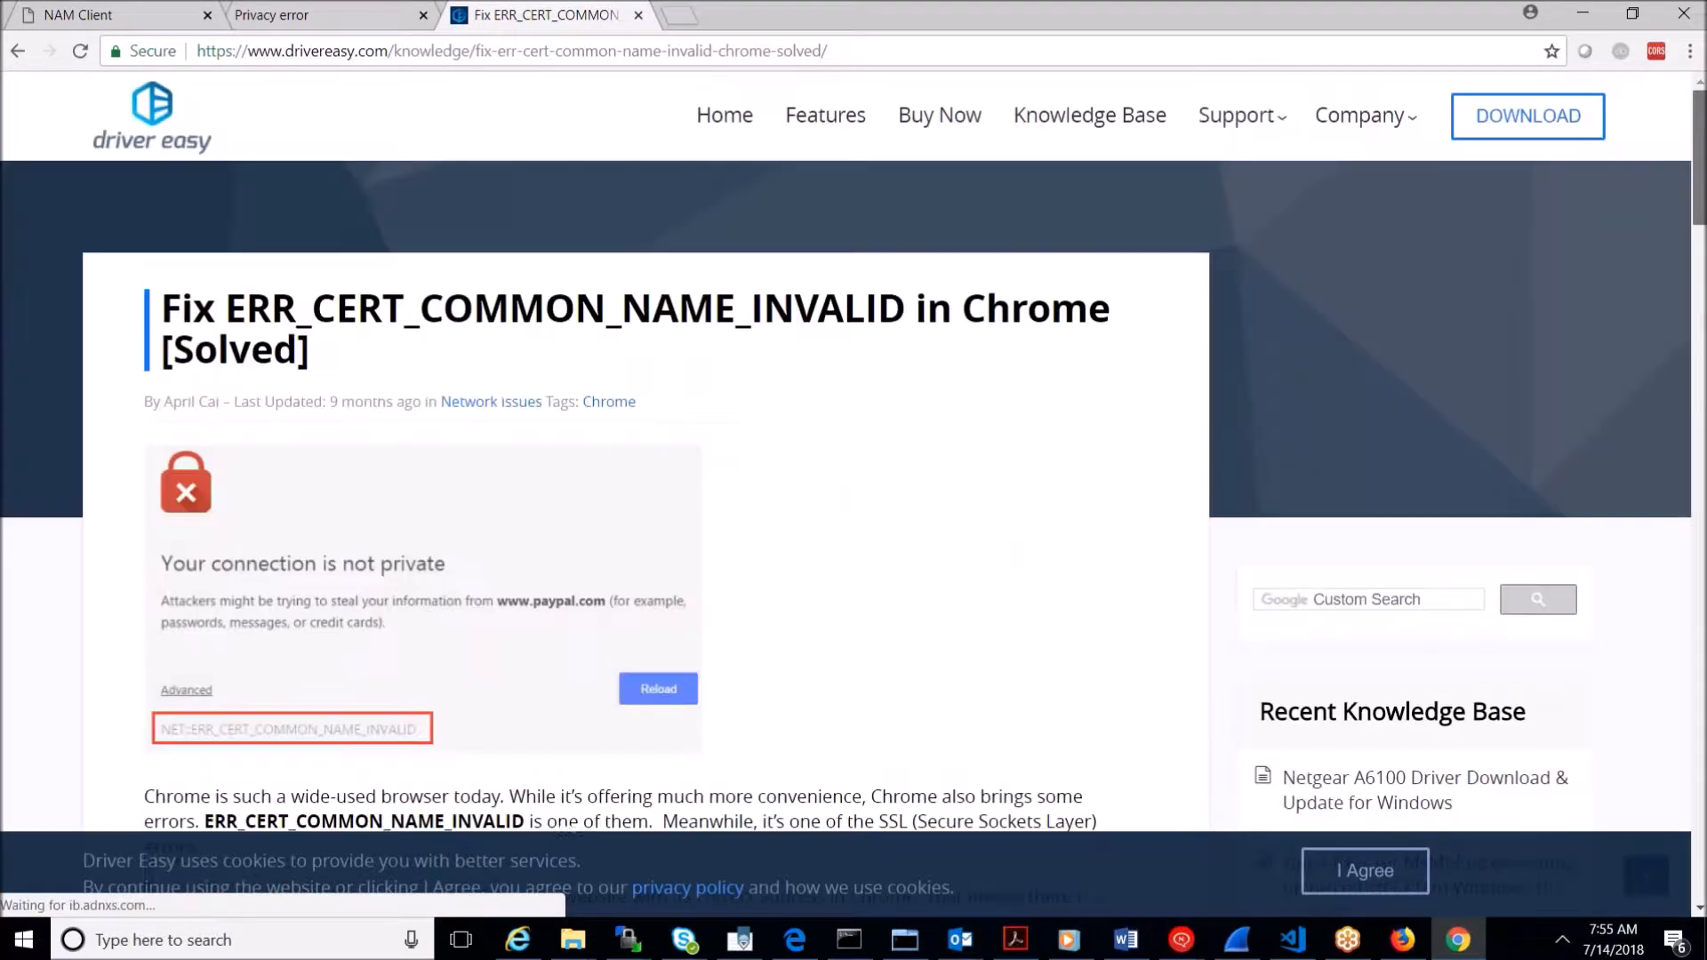
click(639, 14)
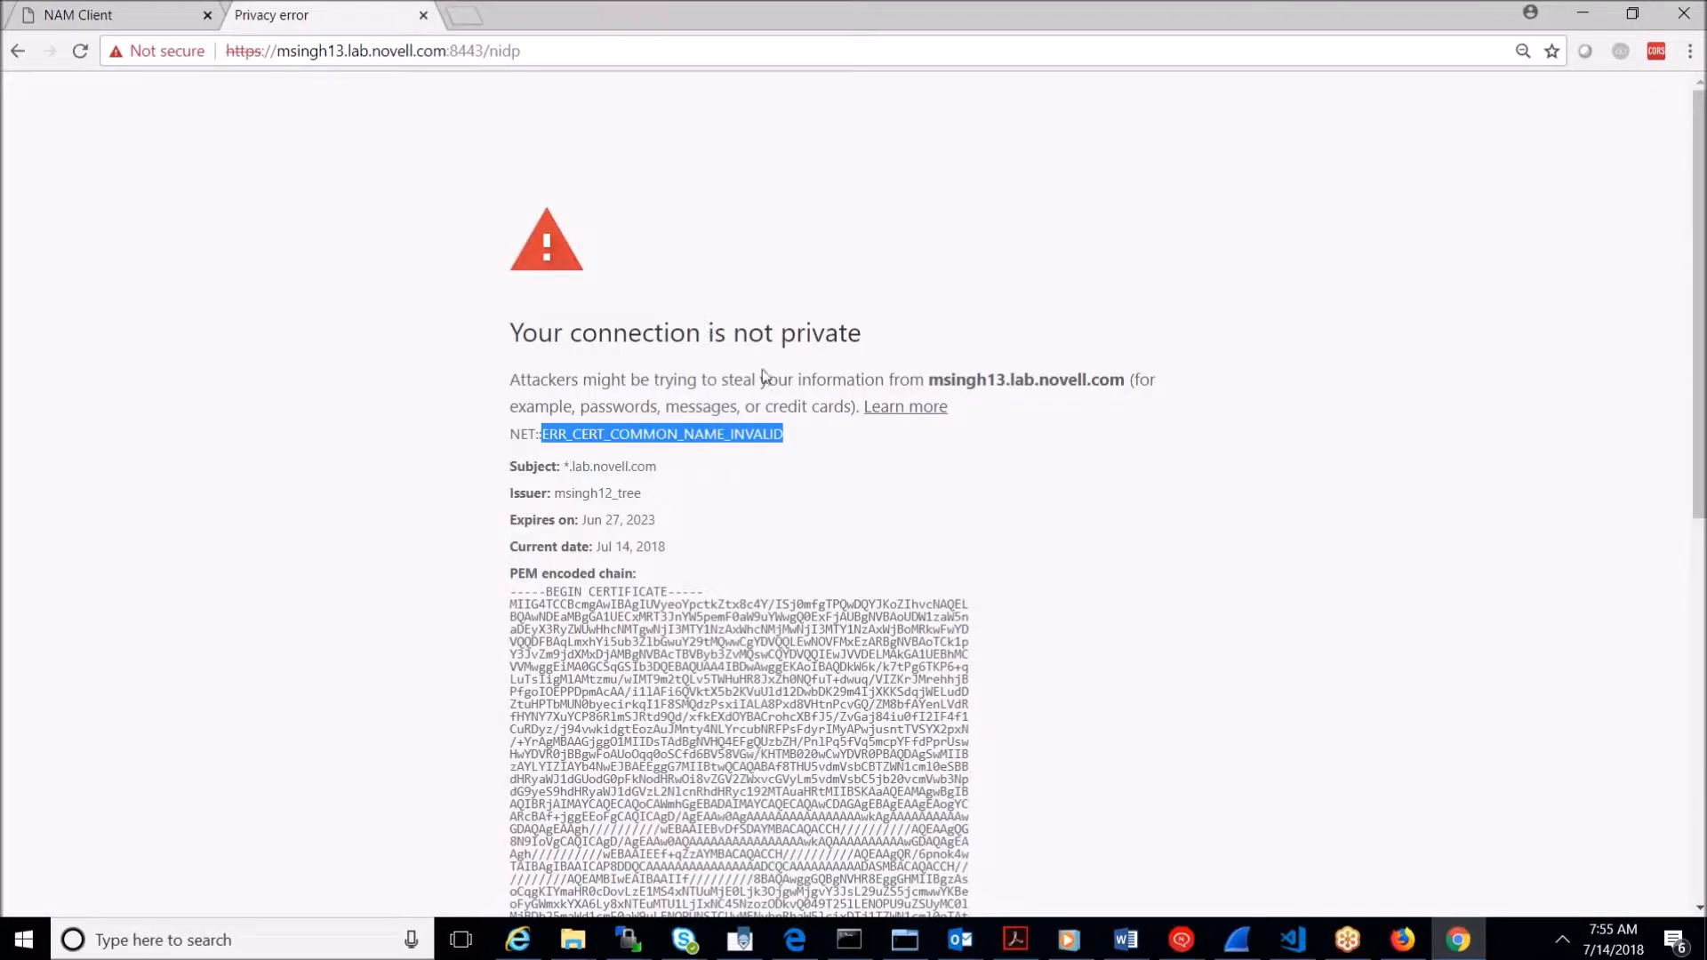
Step: Search for ERR_CERT_COMMON_NAME_INVALID again and read the Google support article about "Subject Alternative Name Missing"
click(943, 490)
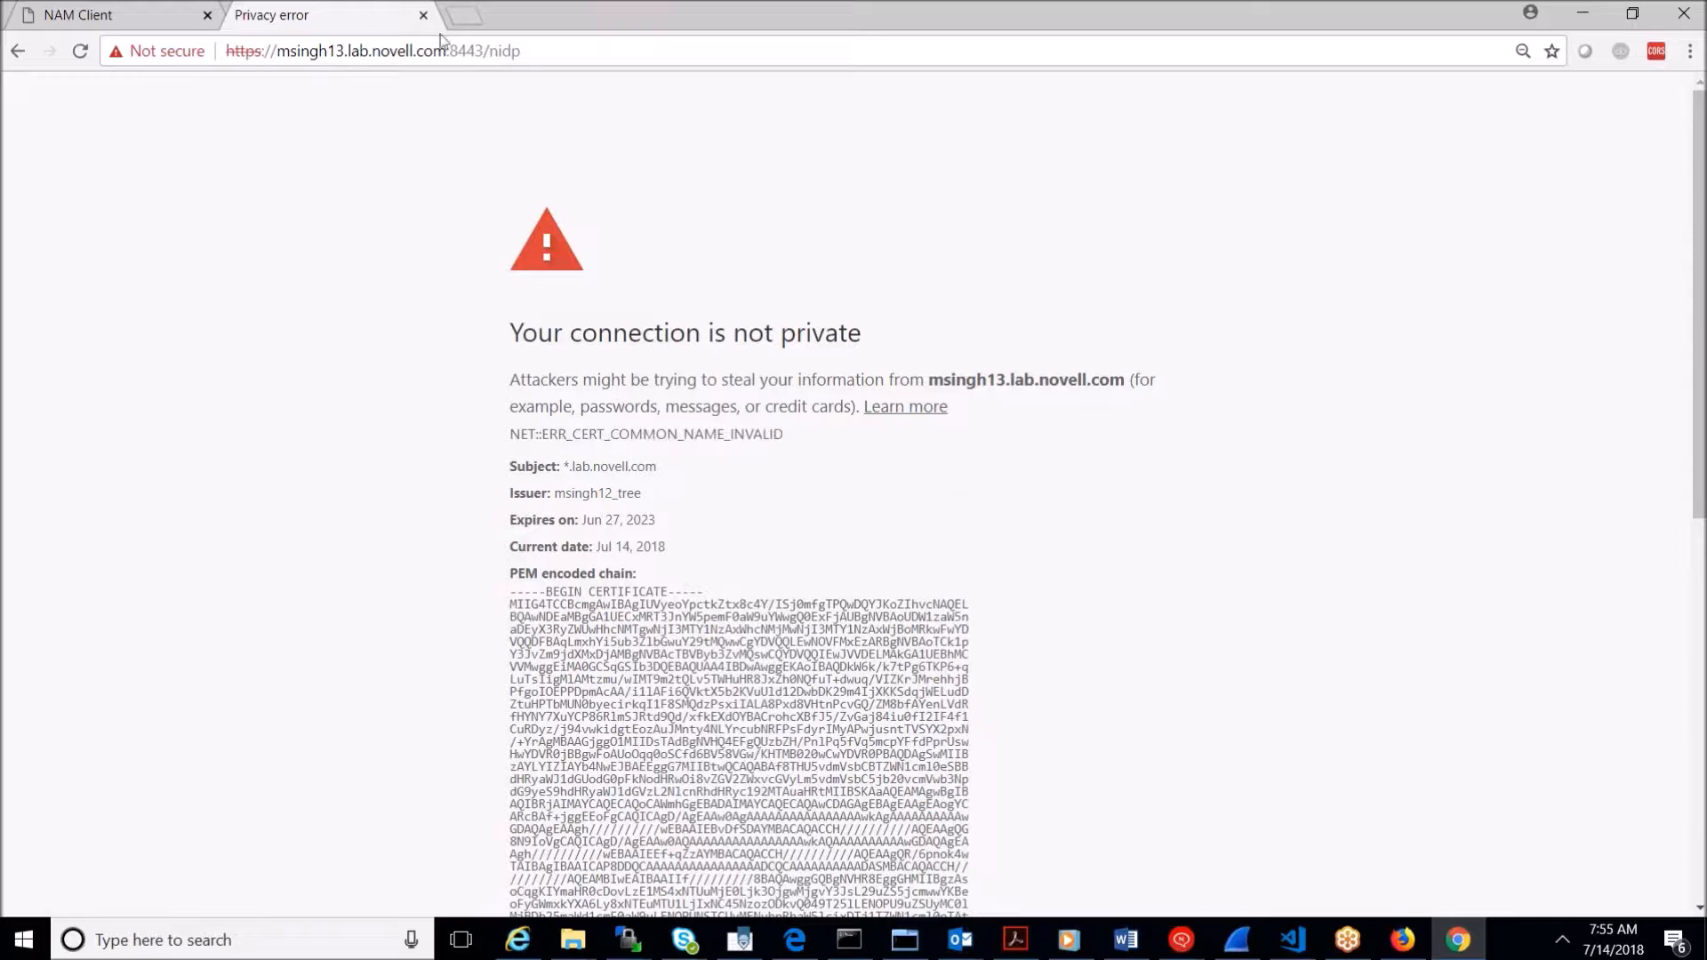
click(463, 14)
key(ctrl+v)
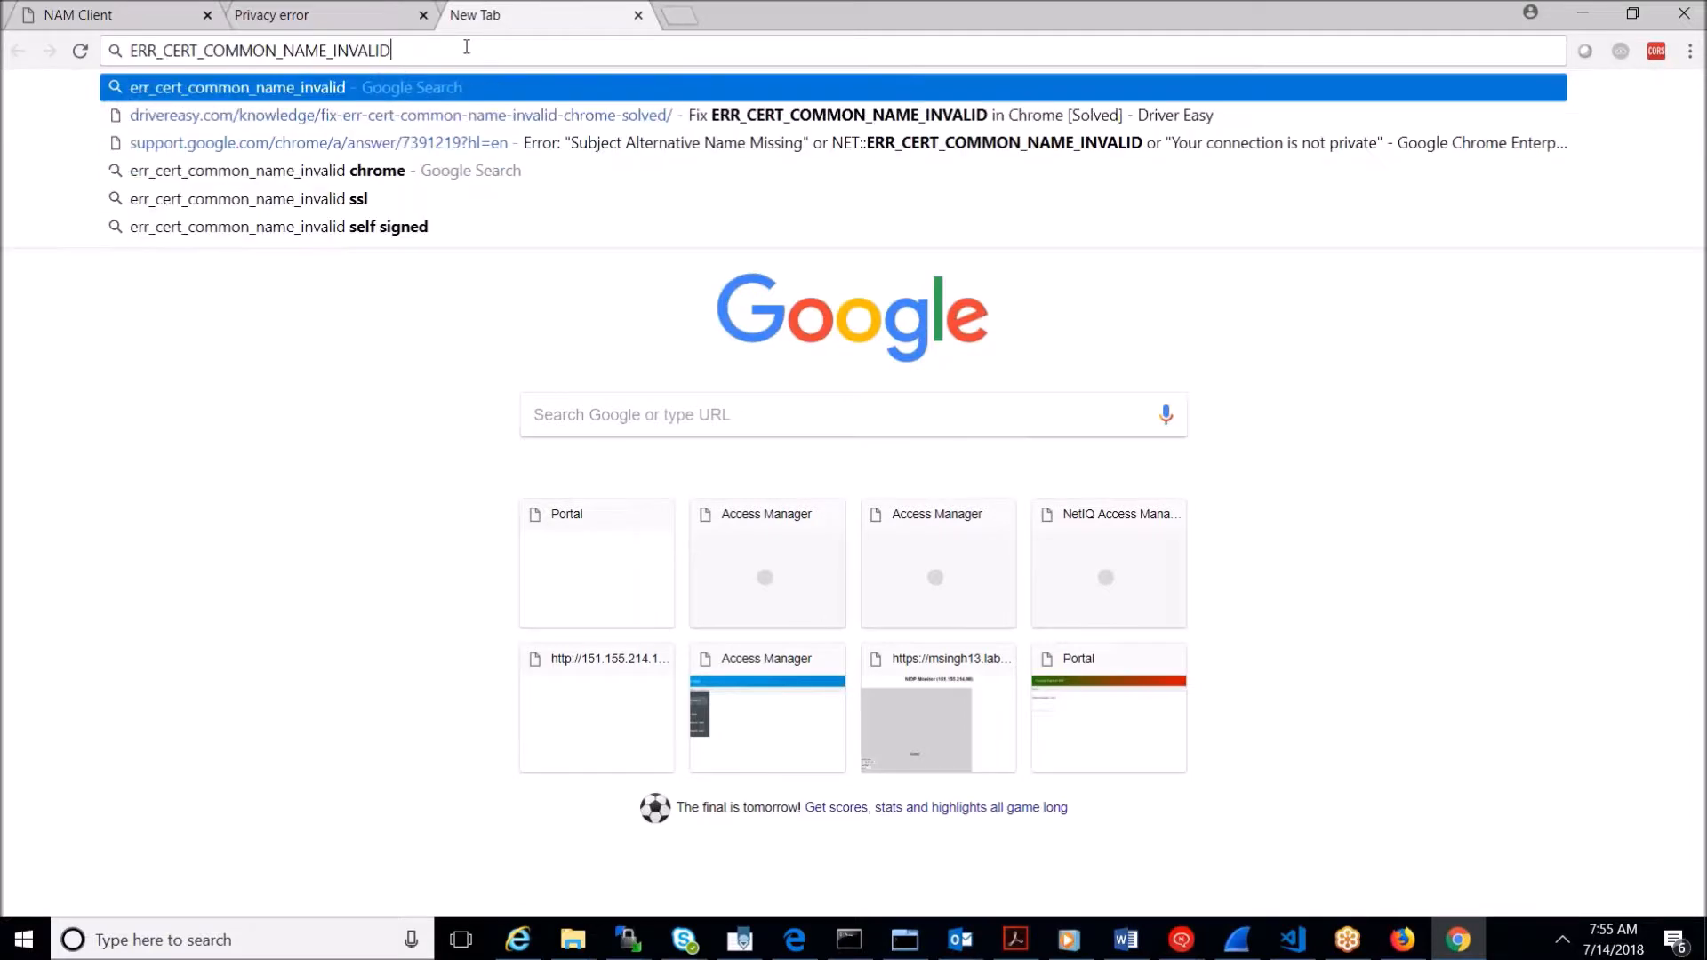
key(Return)
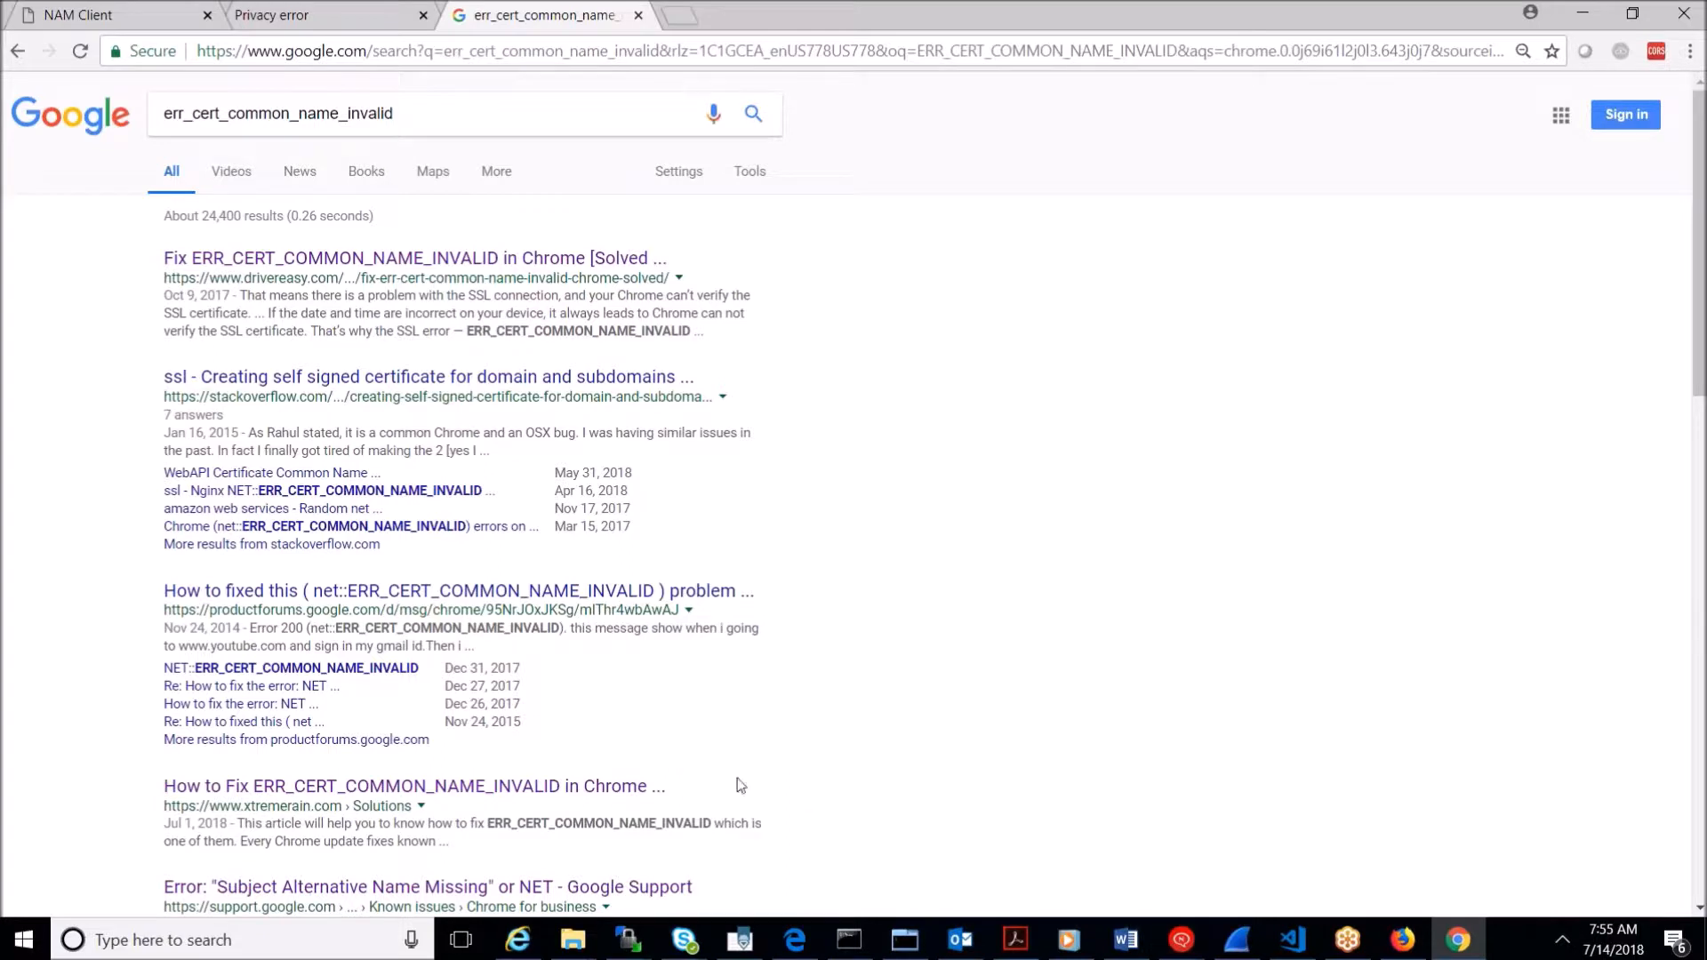
click(455, 888)
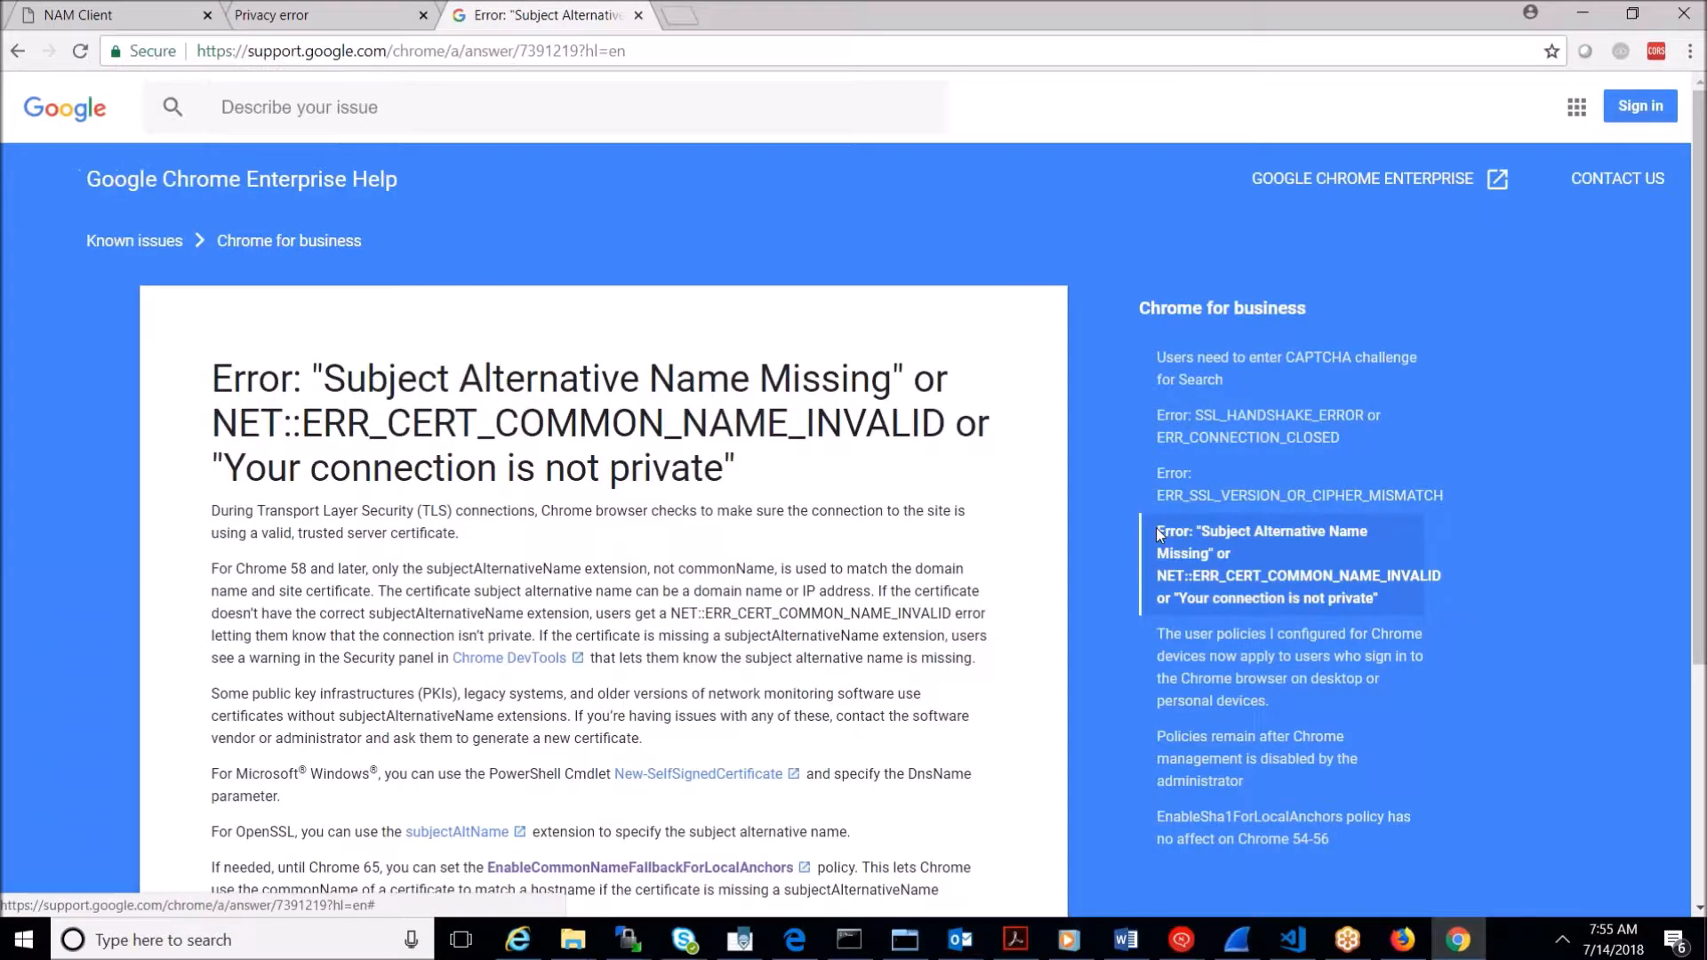
scroll(1156, 526, down, 1)
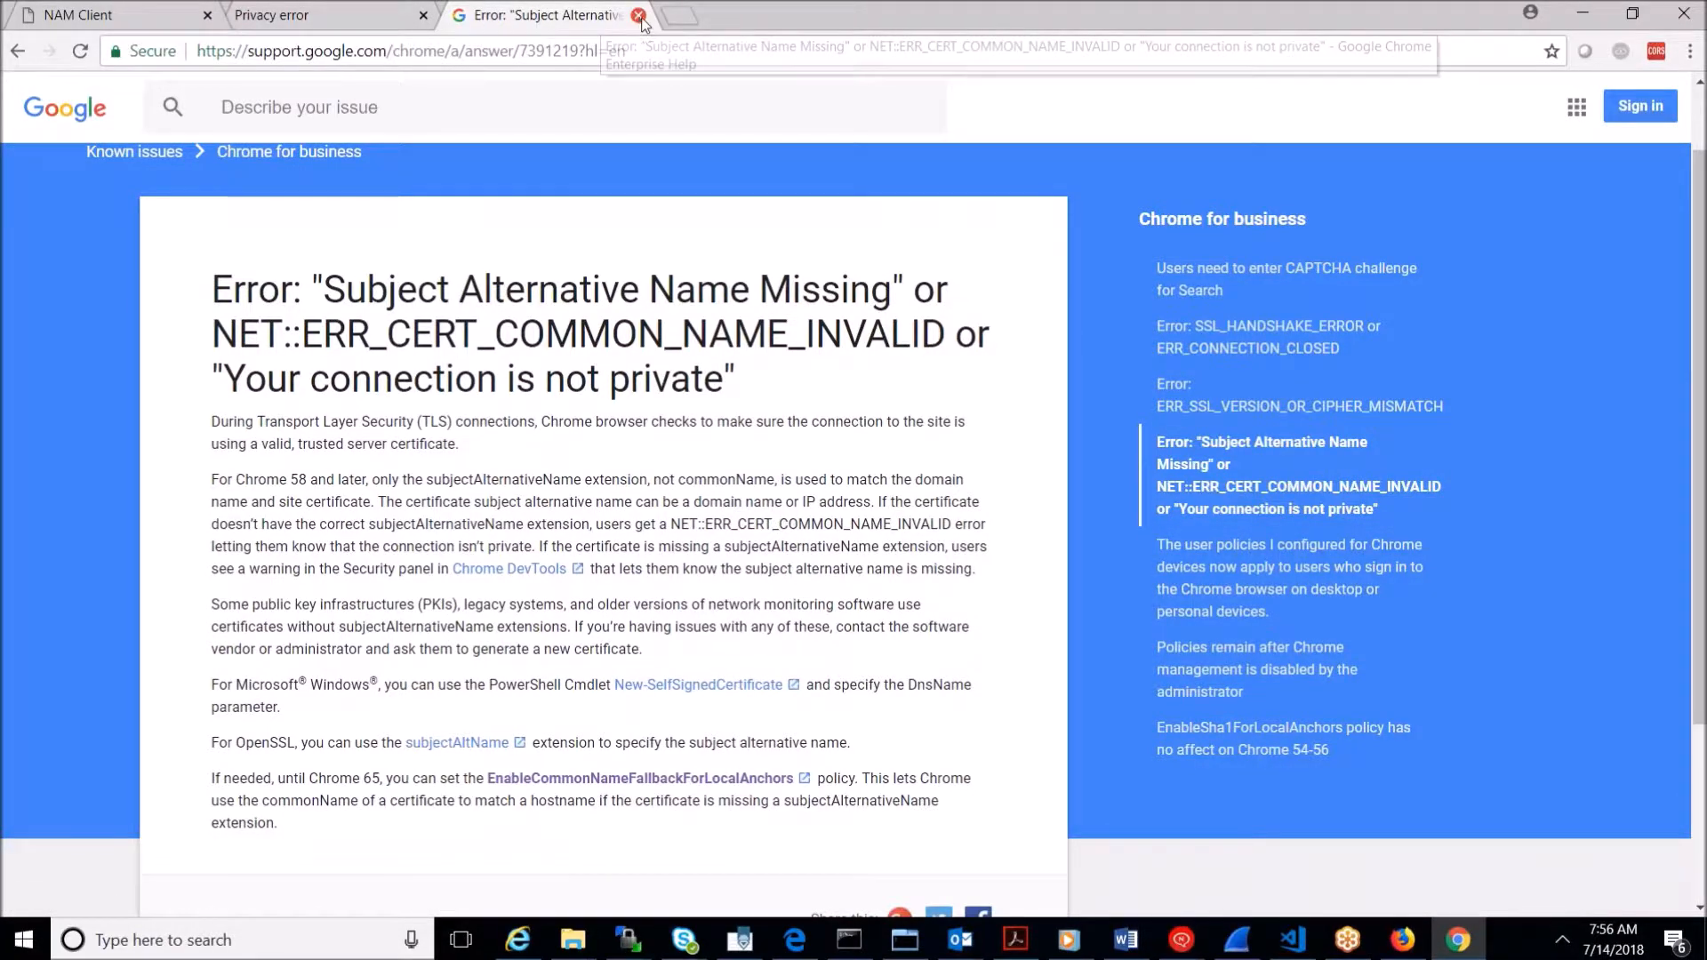
Step: Launch Fiddler 4 and request the OAuth endpoints again from the NAM Client page in Chrome
click(145, 22)
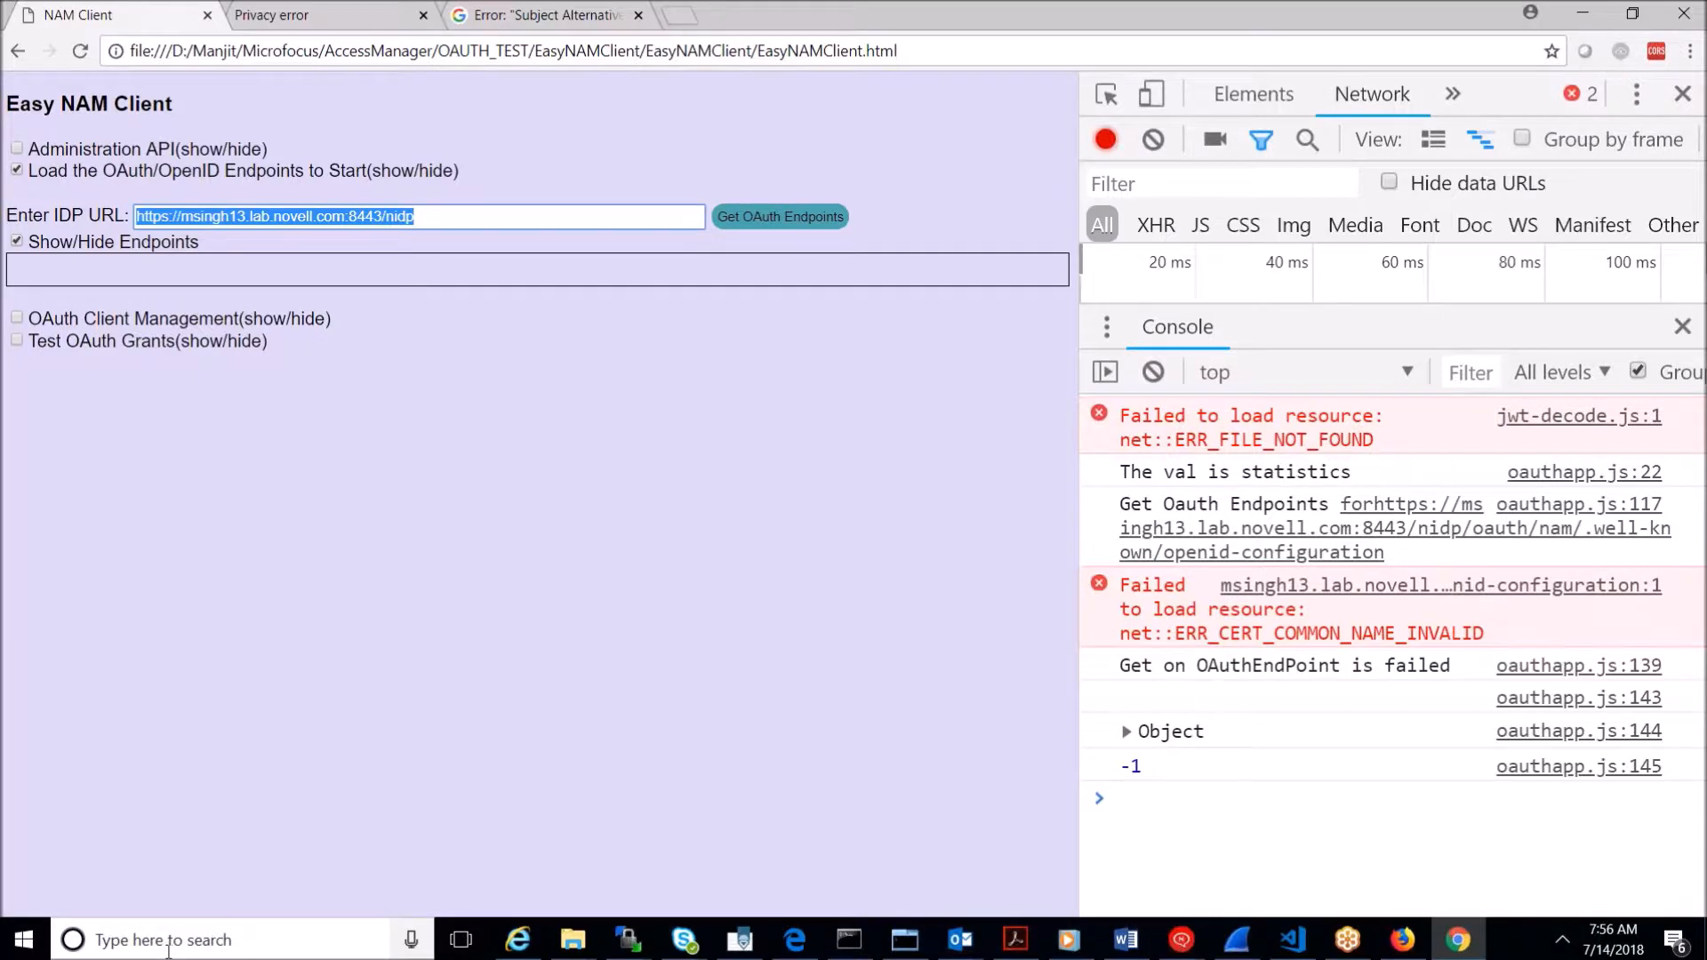
click(169, 921)
text(fiddler)
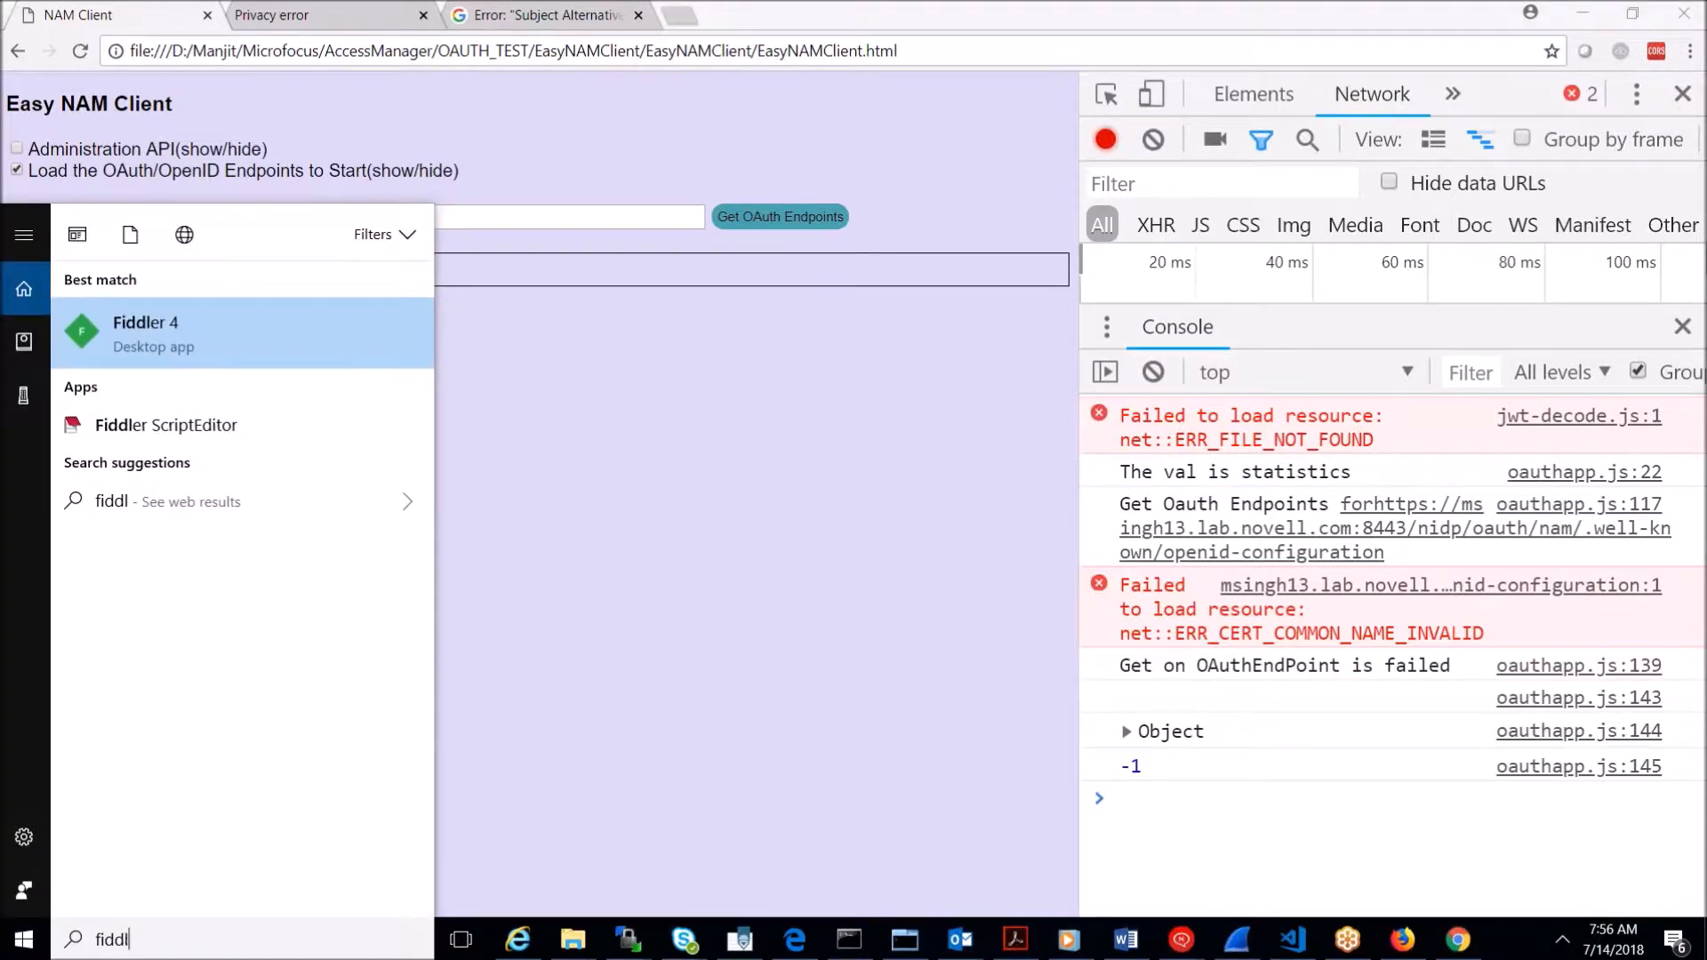
click(267, 327)
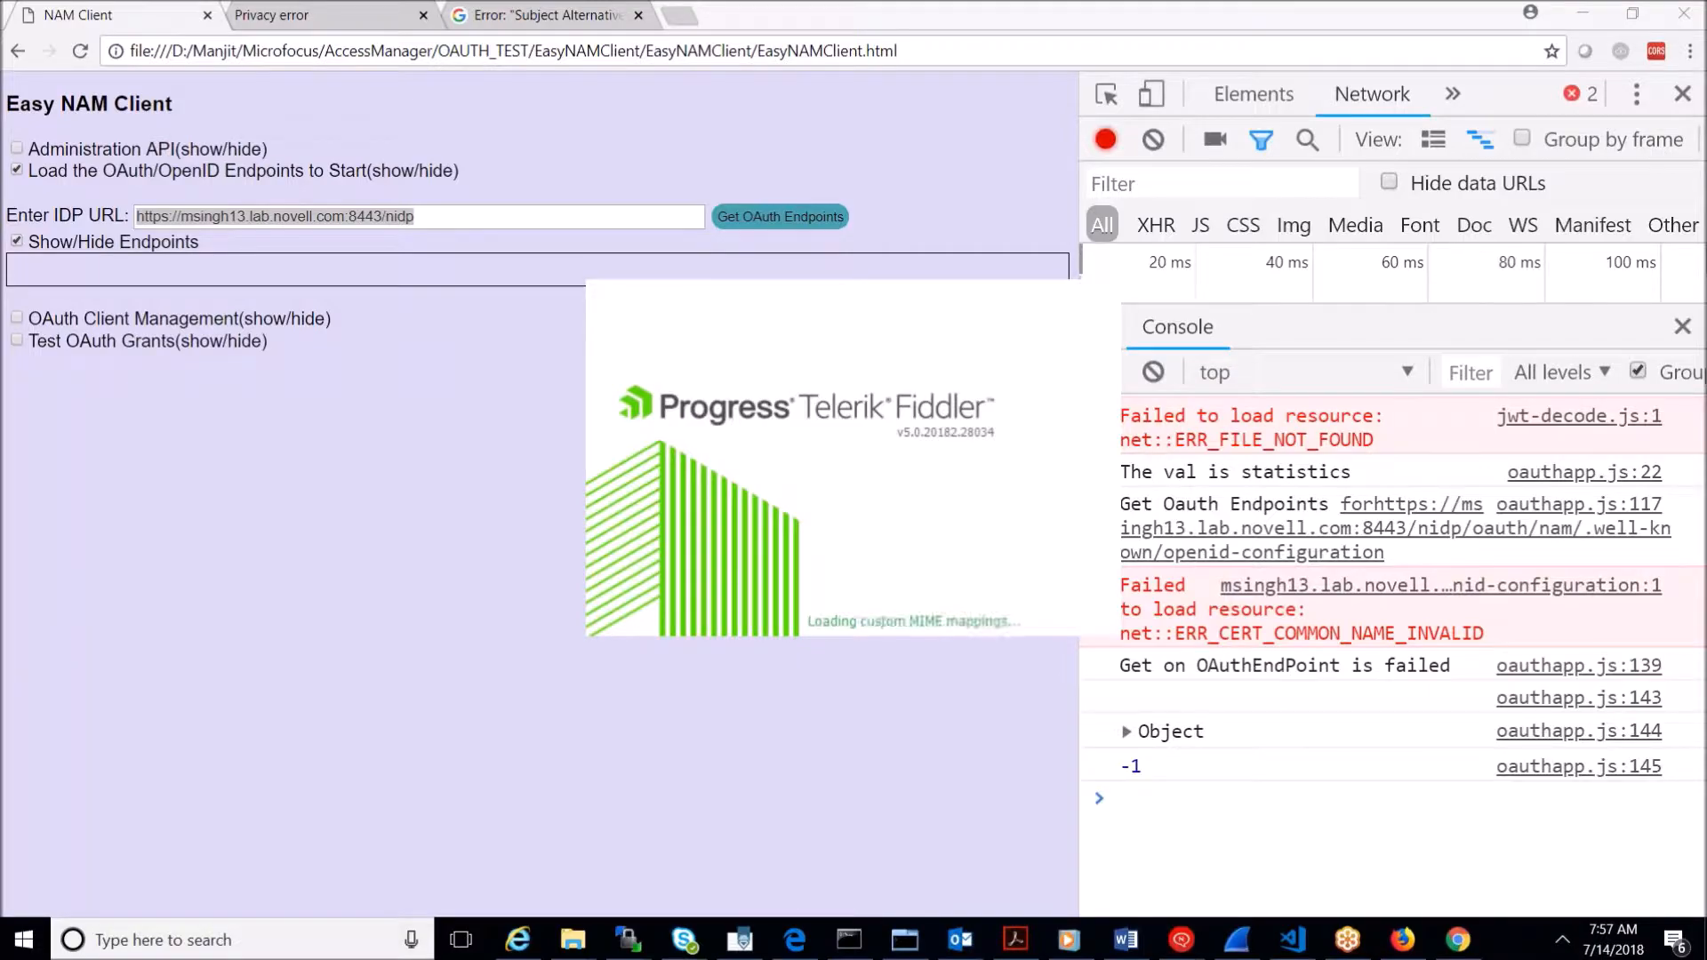
key(alt+Tab)
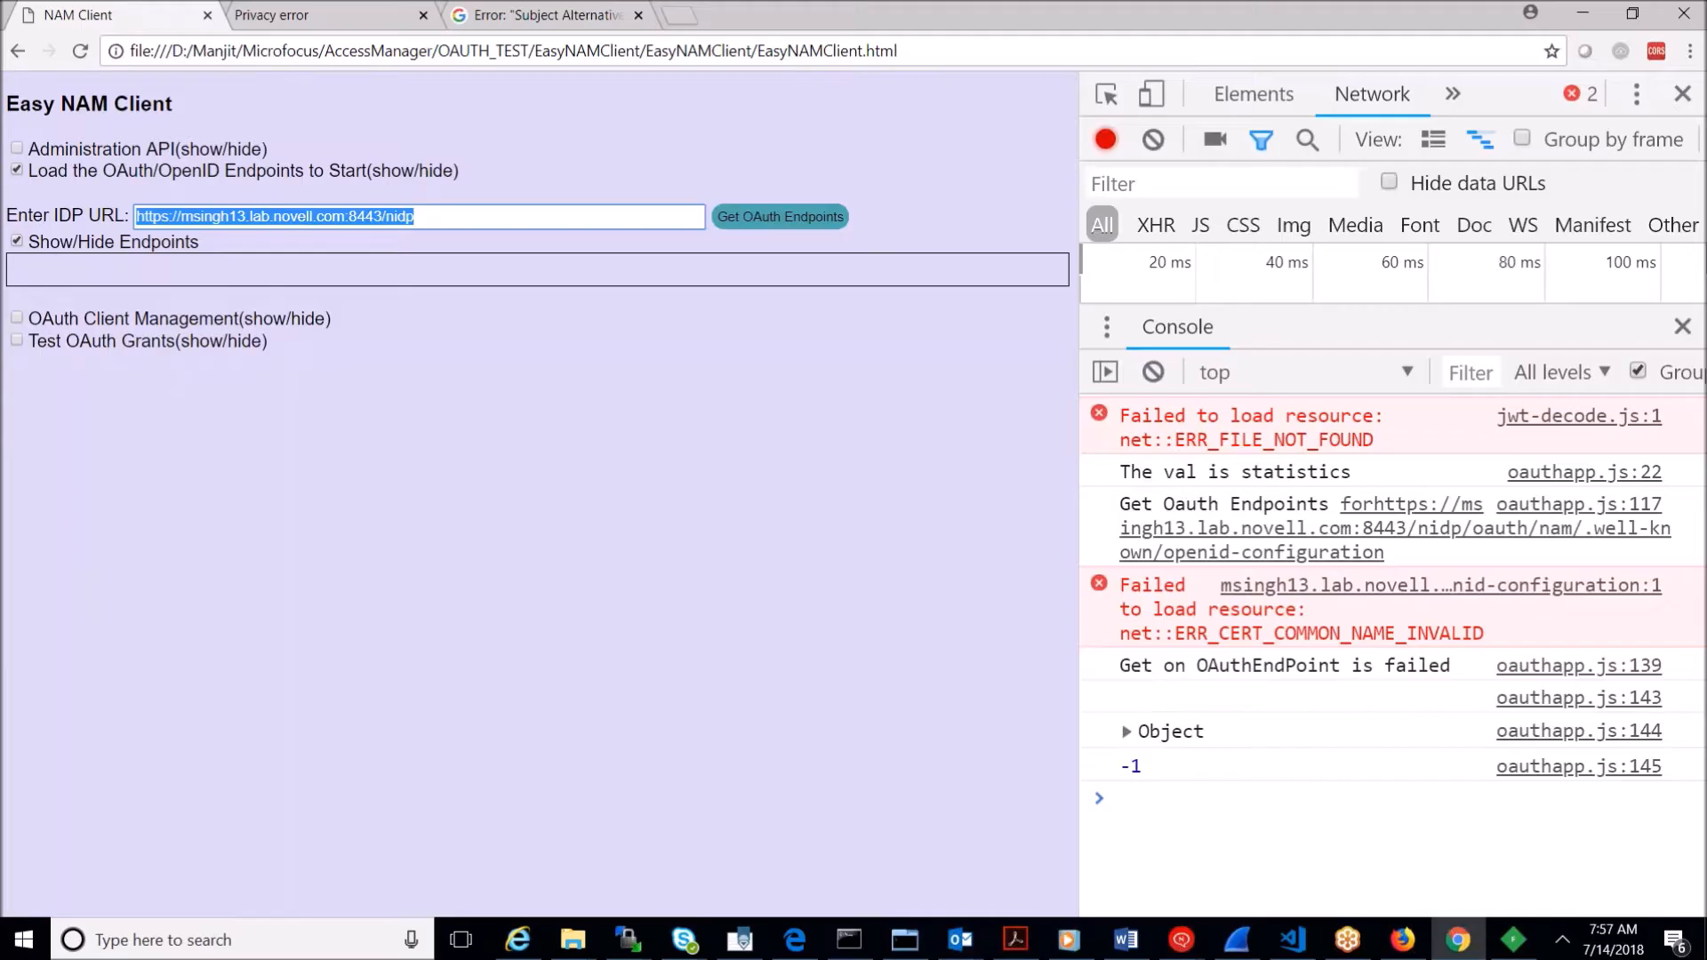
click(794, 223)
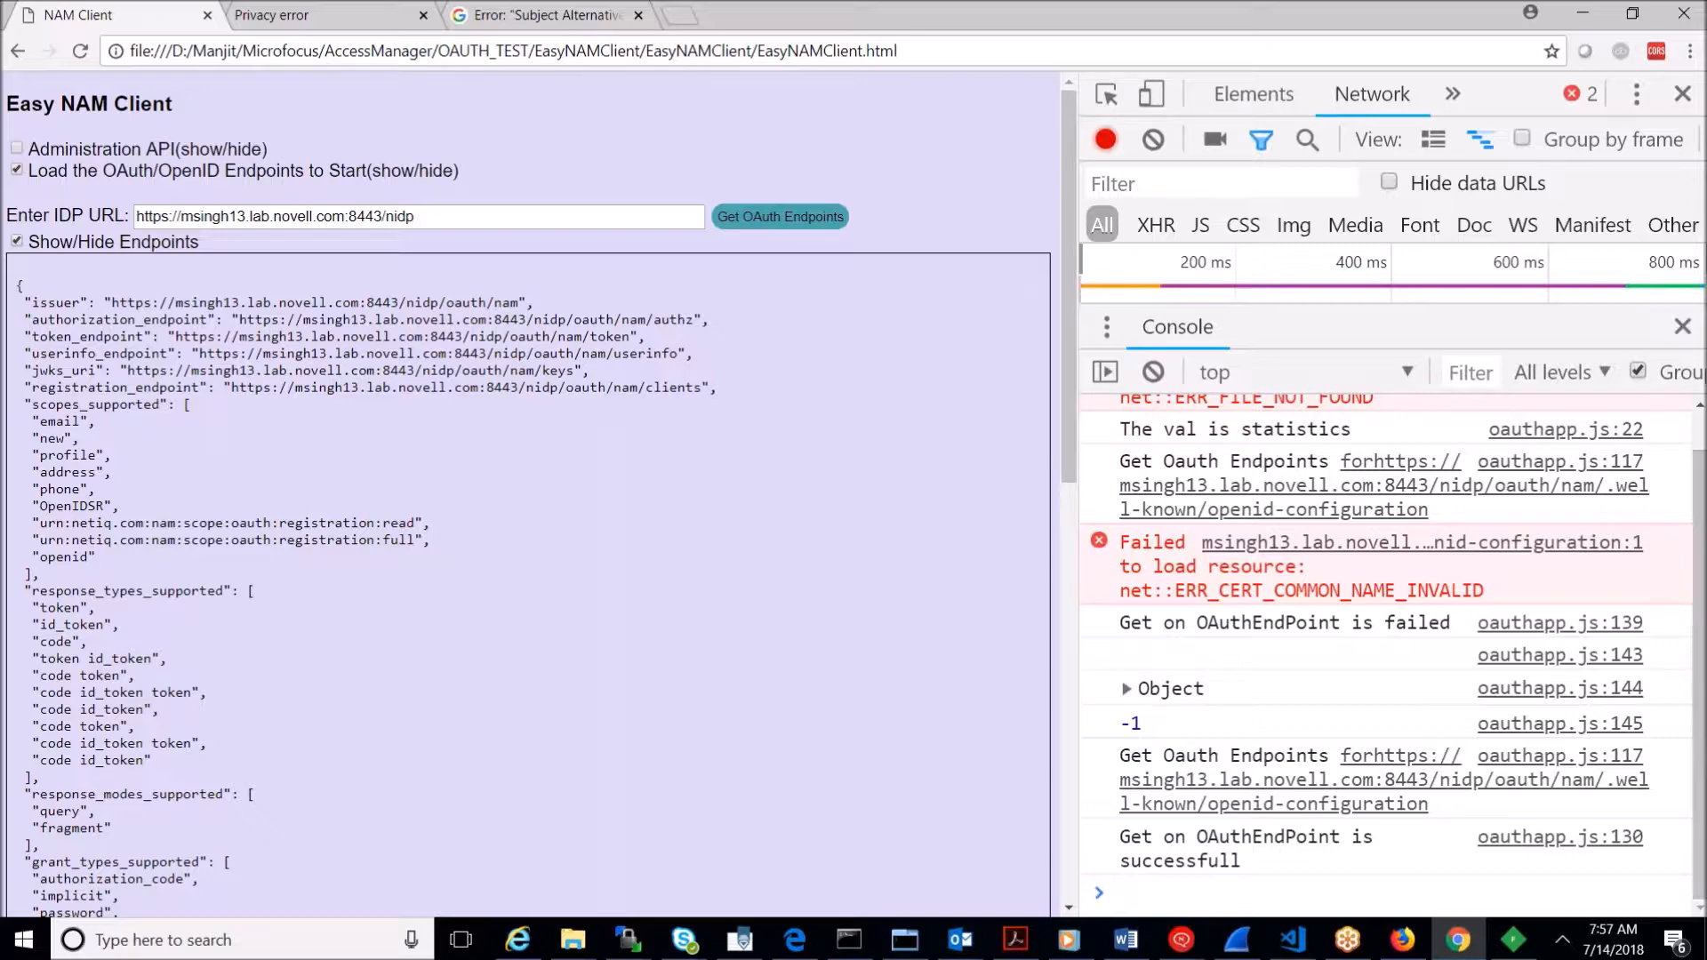
Step: Switch to Fiddler and inspect the request headers and JSON response of the captured openid-configuration session
click(1514, 940)
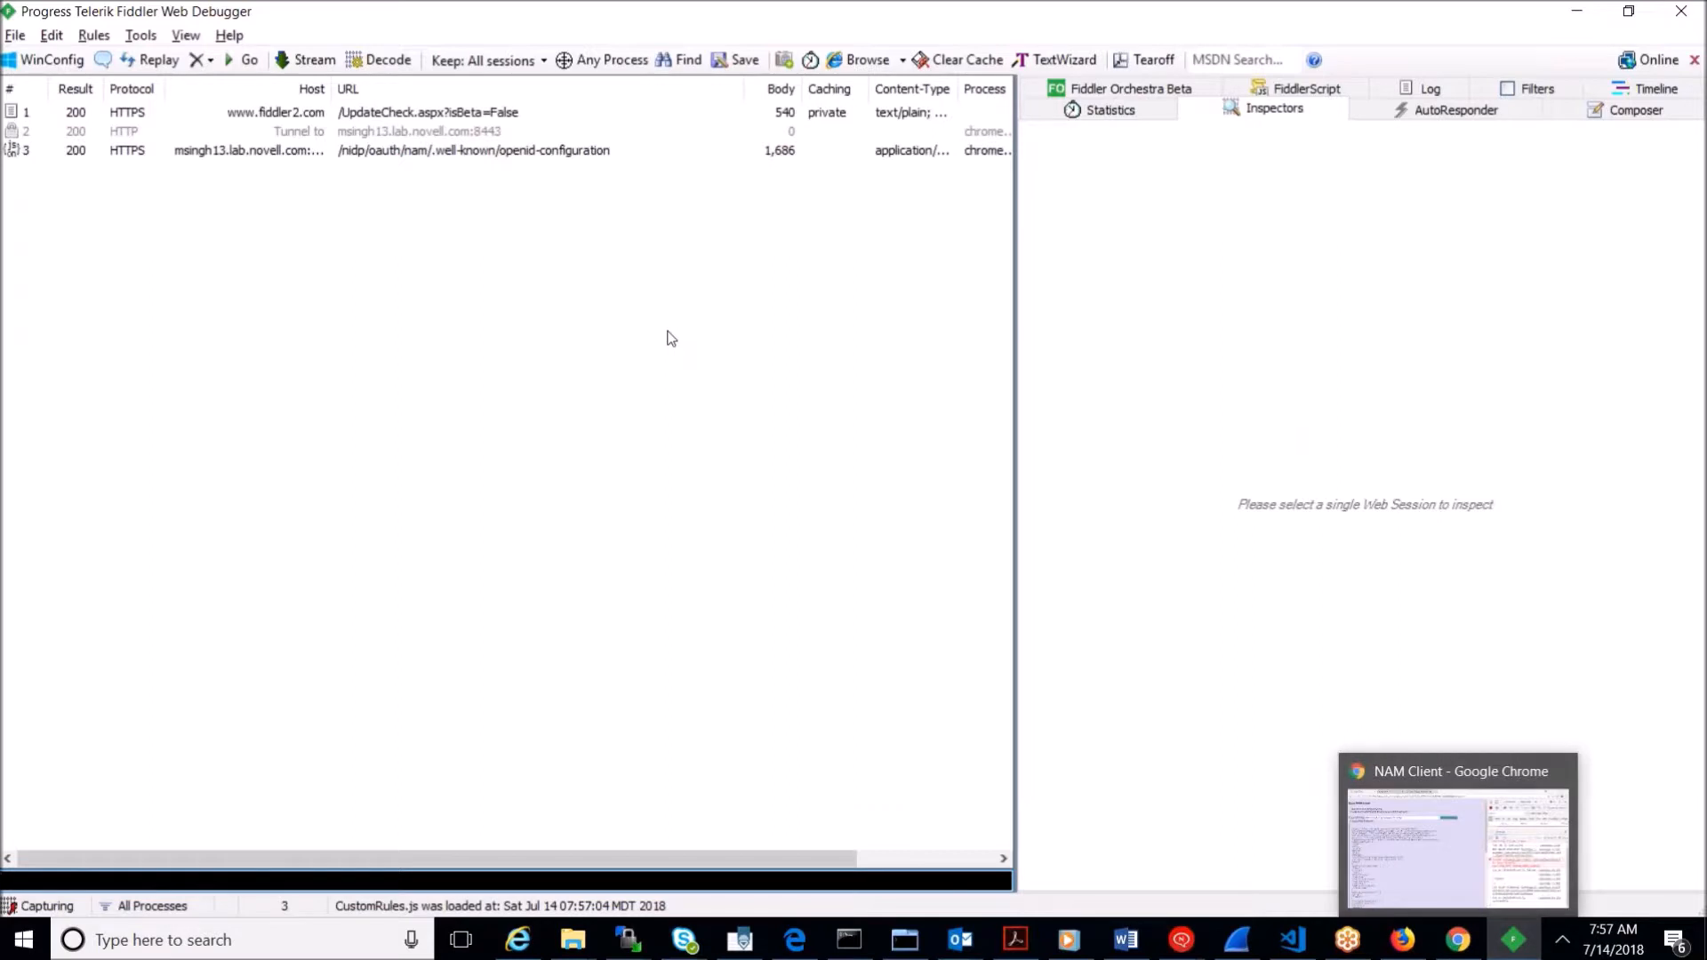
click(316, 153)
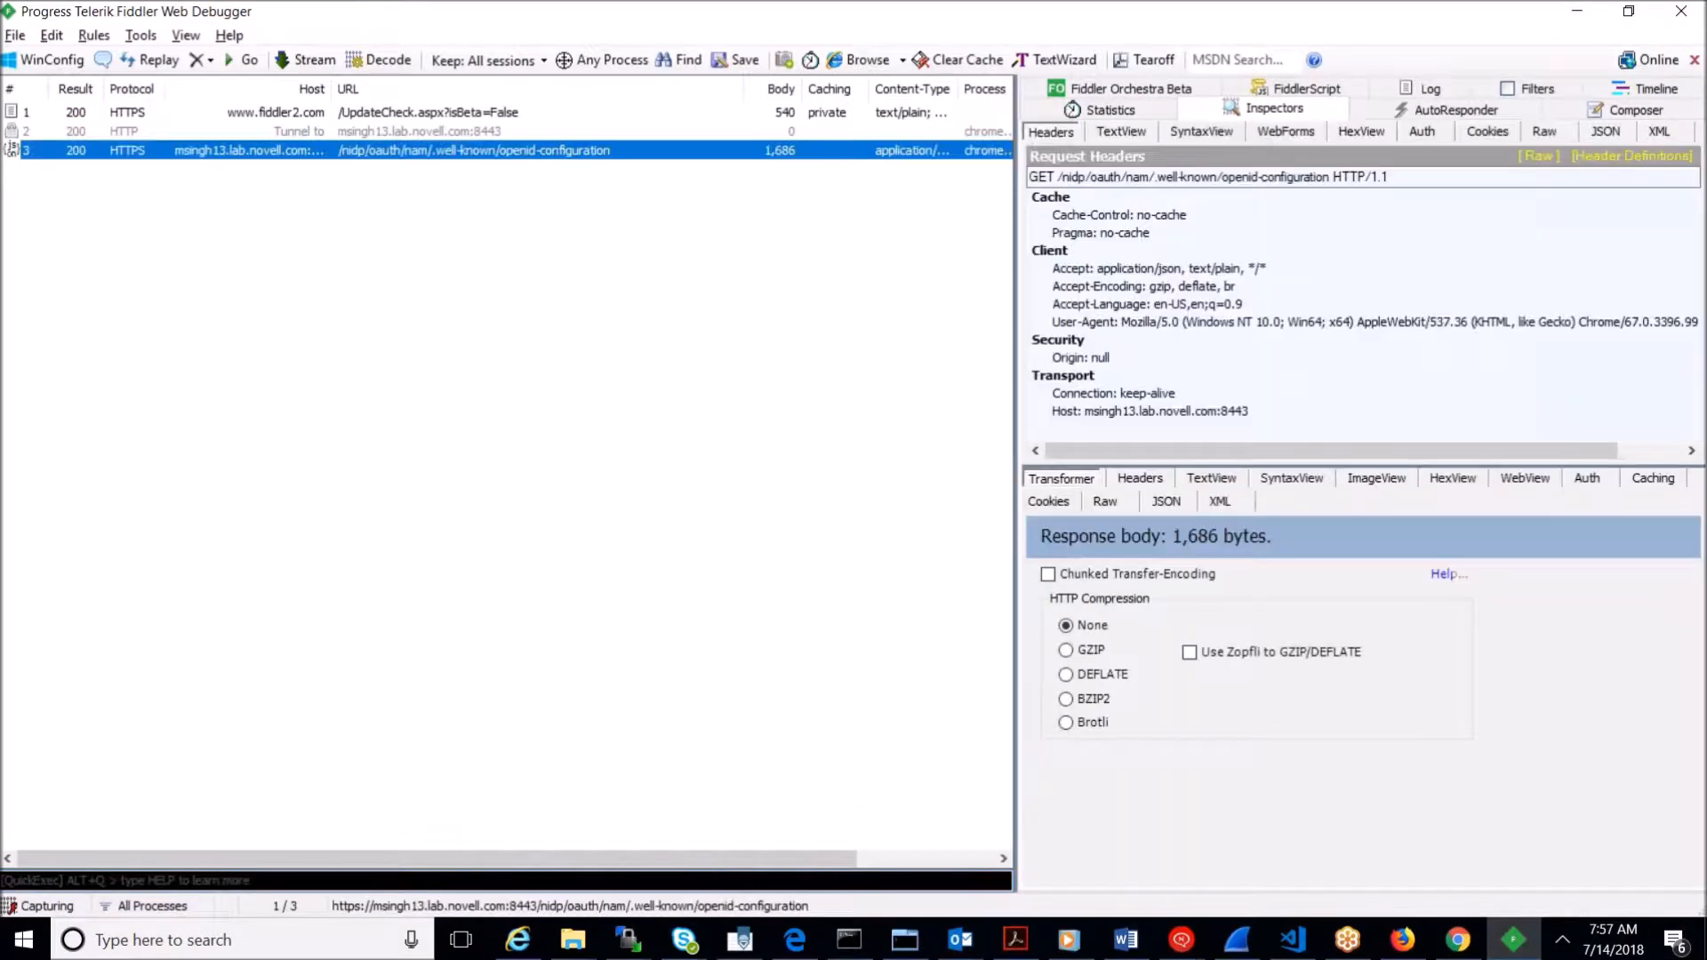
click(1172, 175)
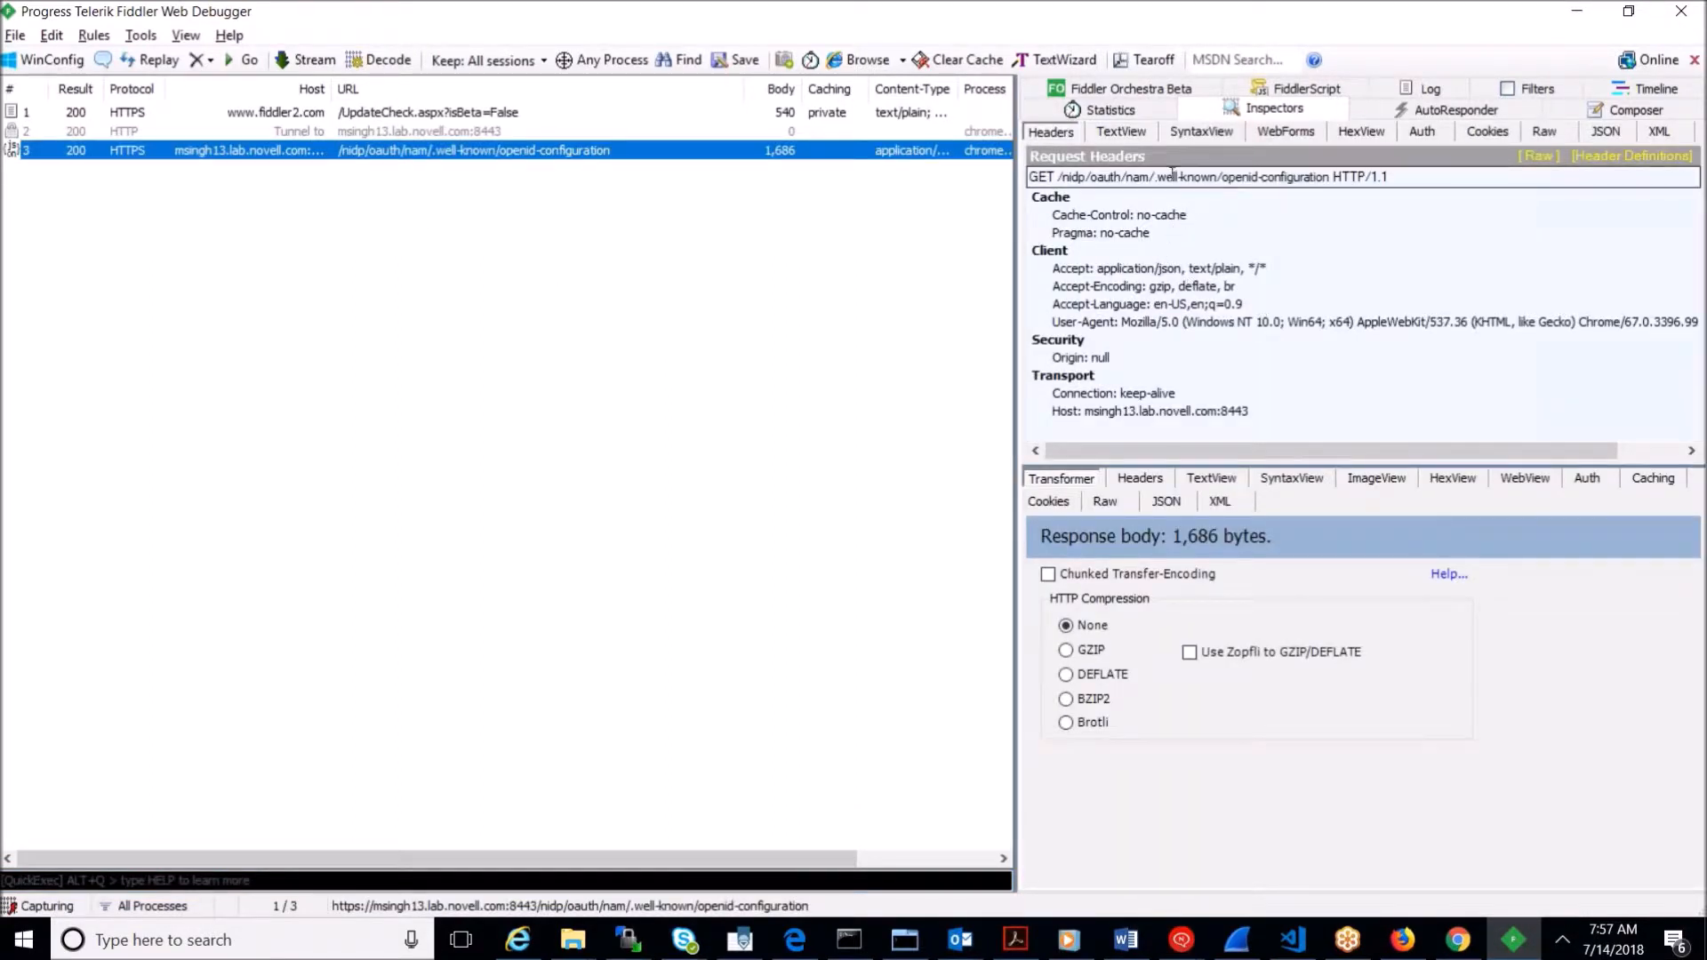
click(1148, 480)
click(1170, 502)
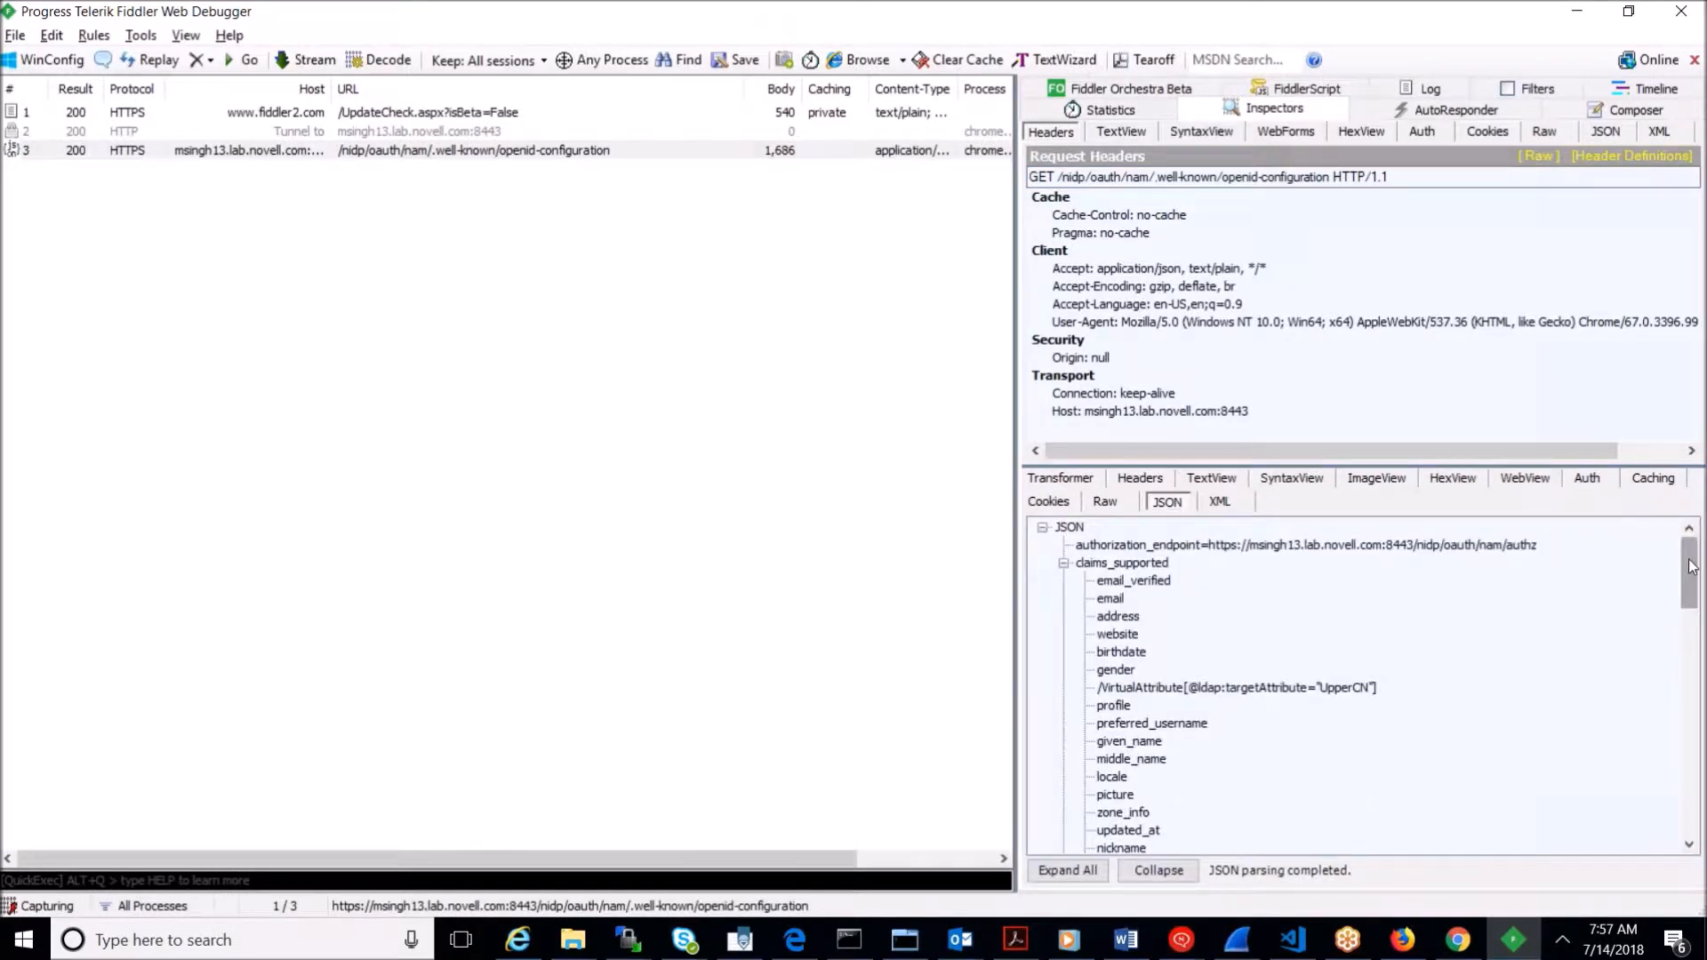
mouse_move(1691, 566)
mouse_down()
mouse_move(1680, 827)
mouse_move(1686, 600)
mouse_up()
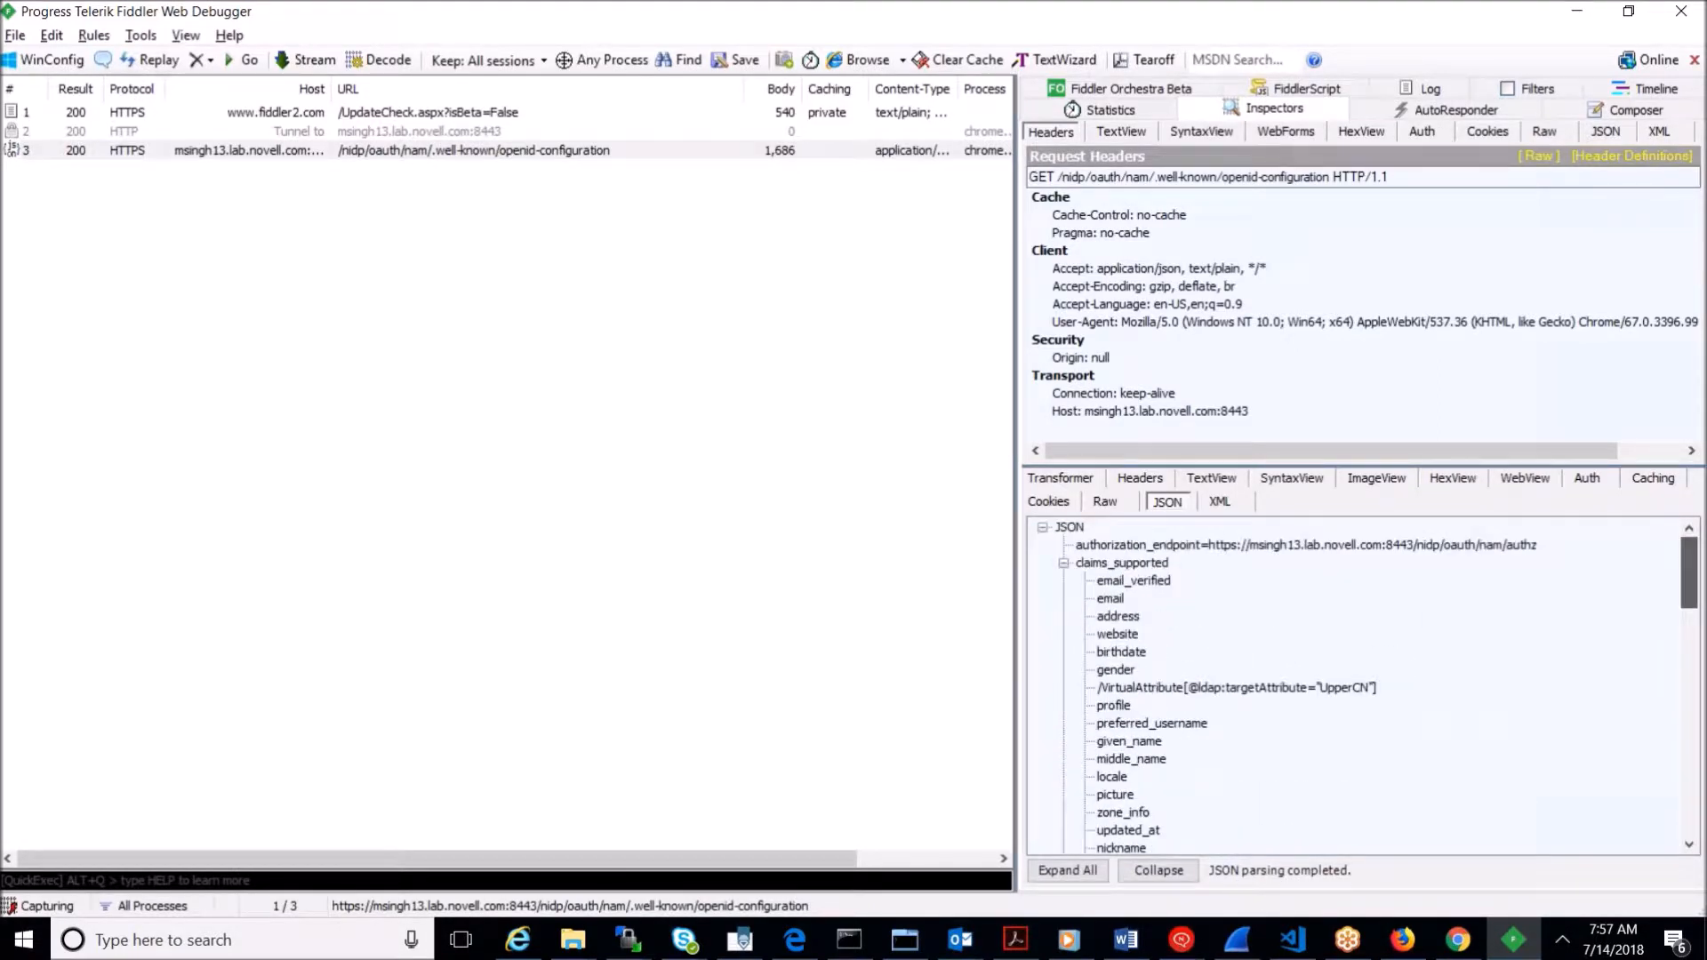
Step: Switch back to Chrome, hide the listed endpoints and collapse the Load the OAuth/OpenID Endpoints section of the NAM Client
click(504, 159)
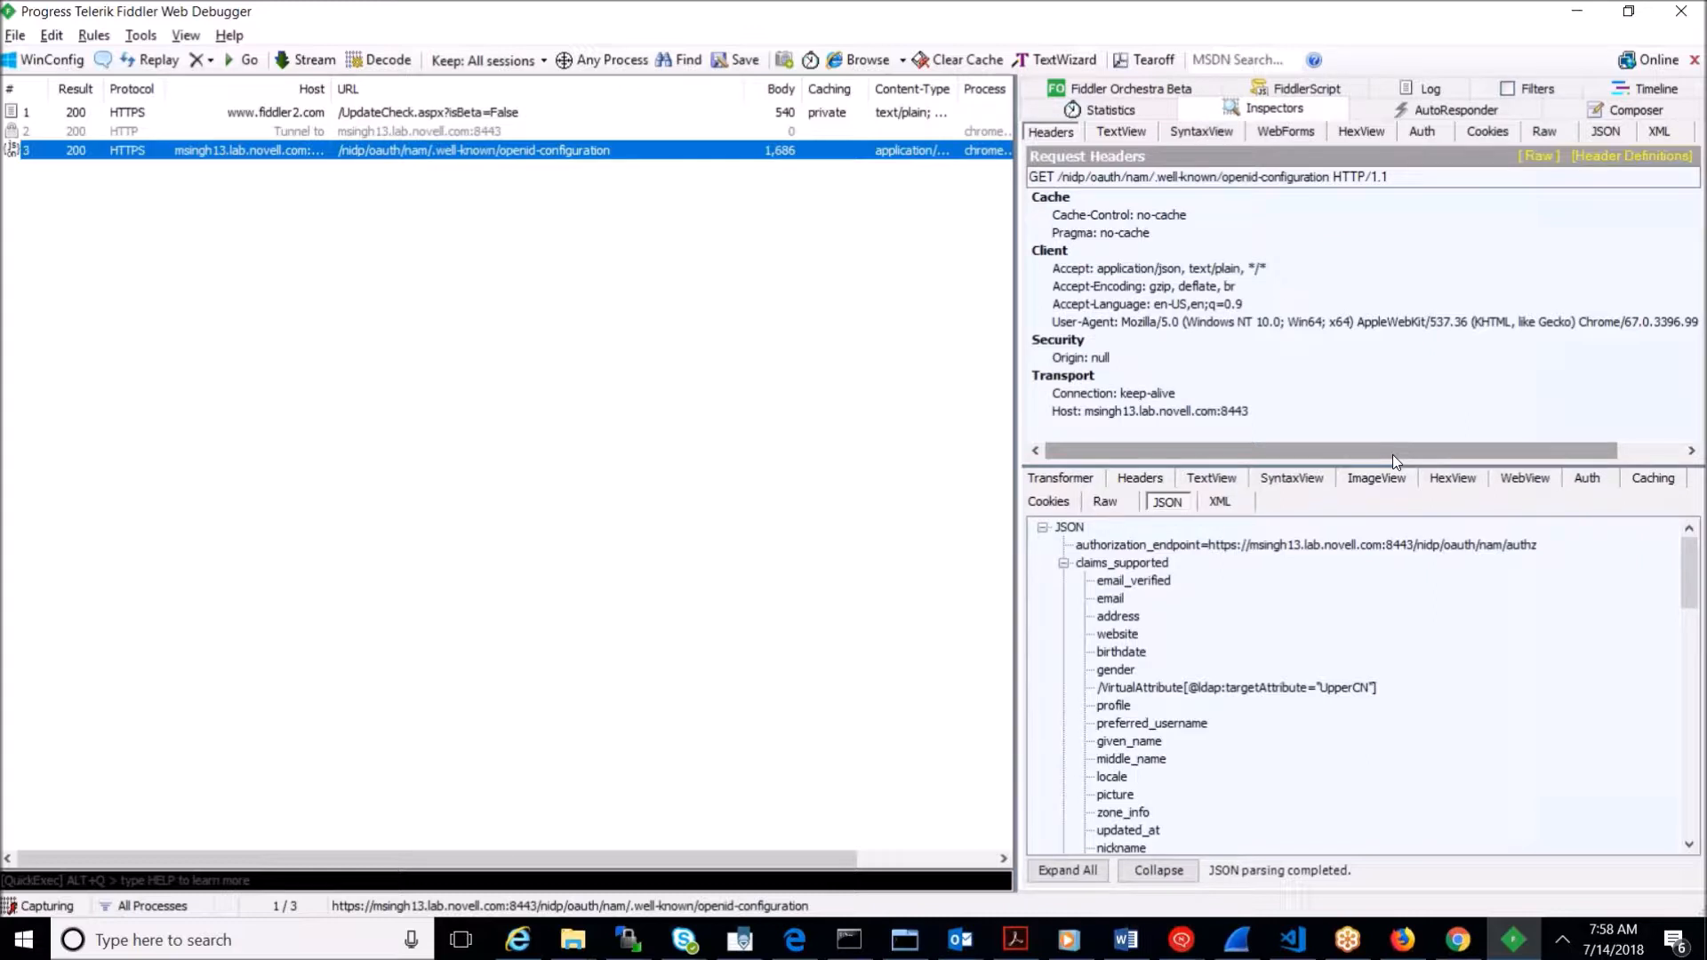
key(alt+Tab)
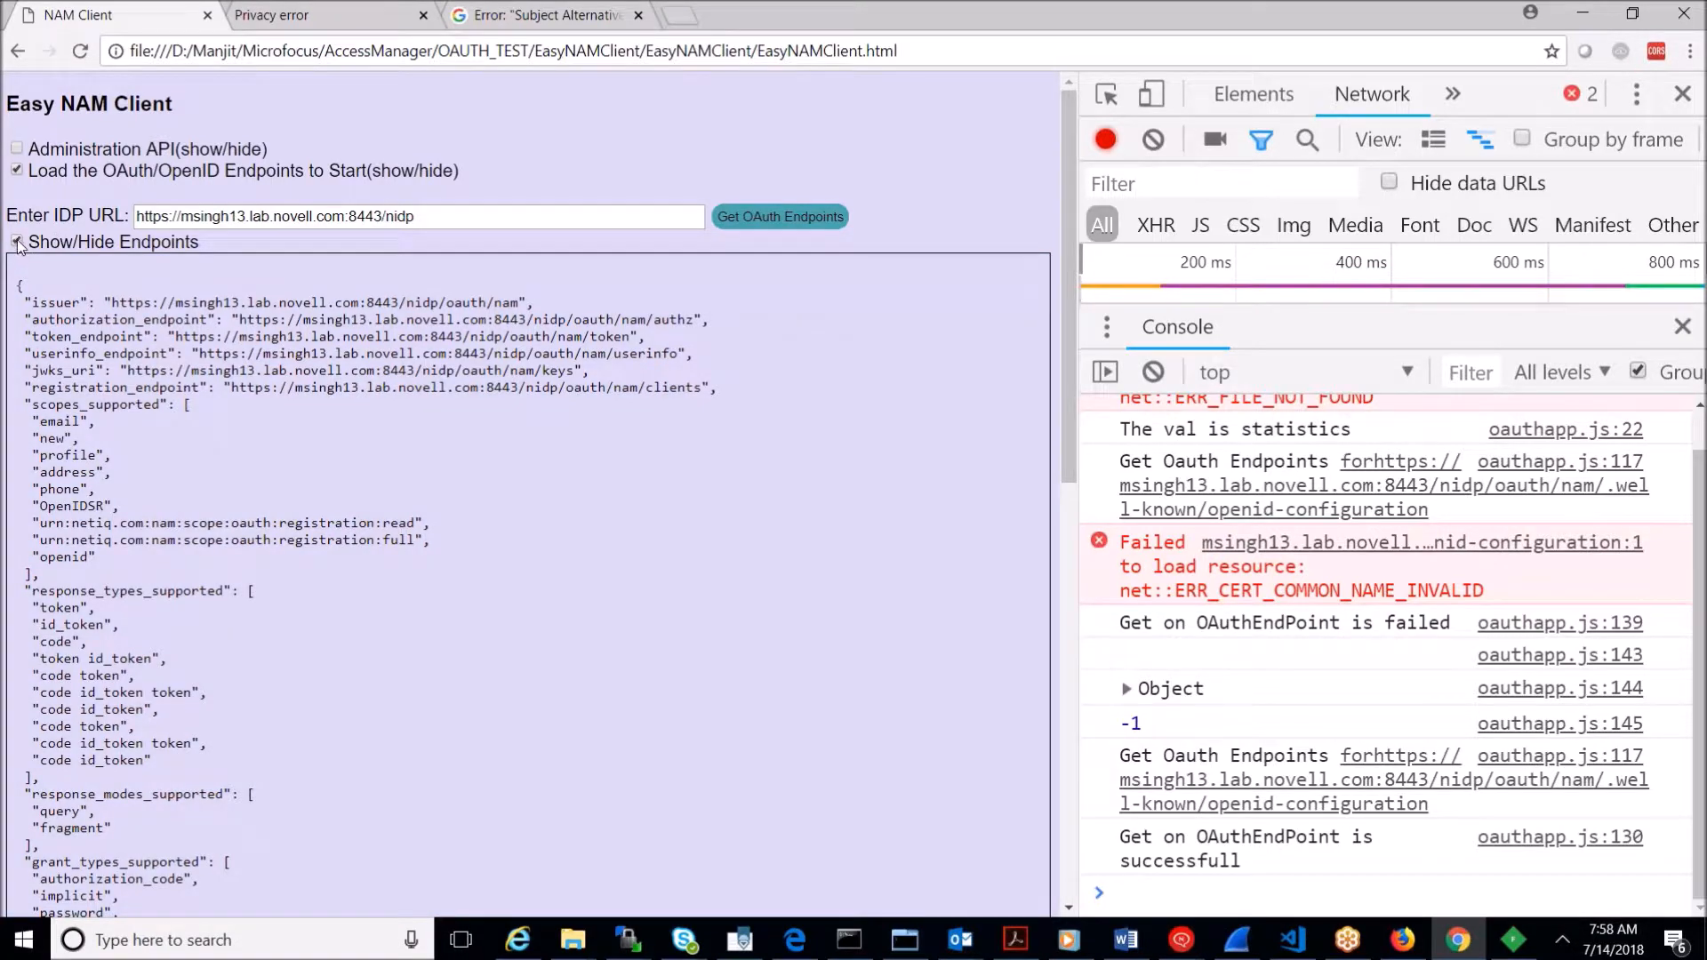
click(17, 243)
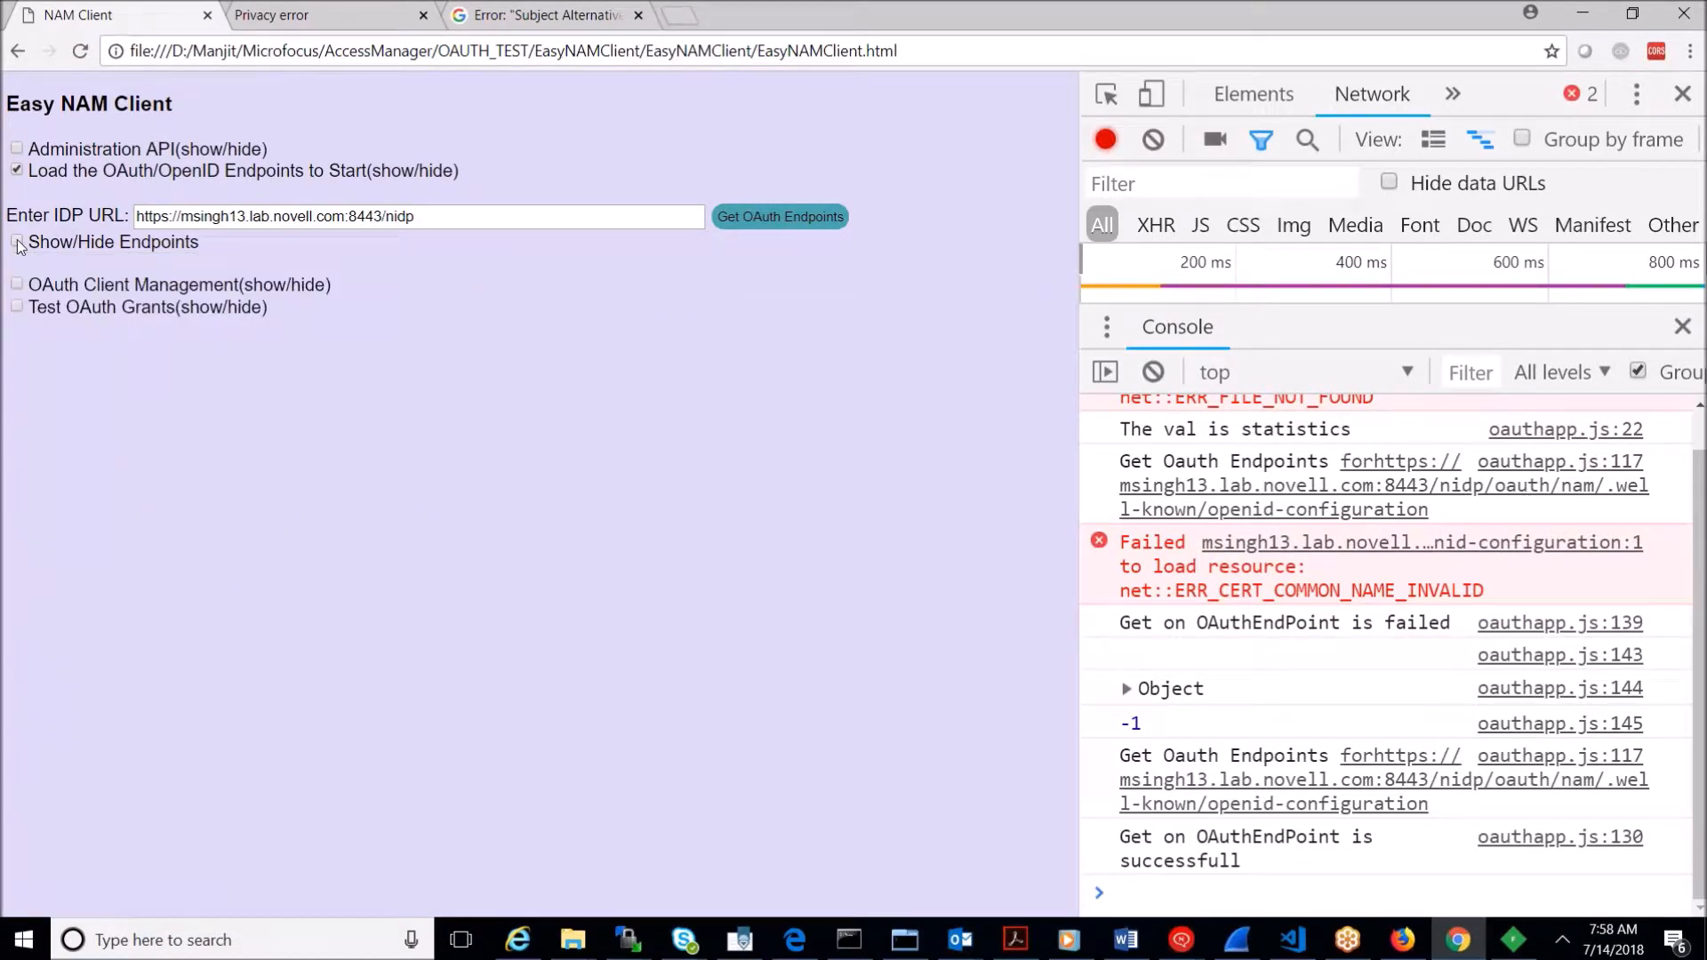
click(16, 171)
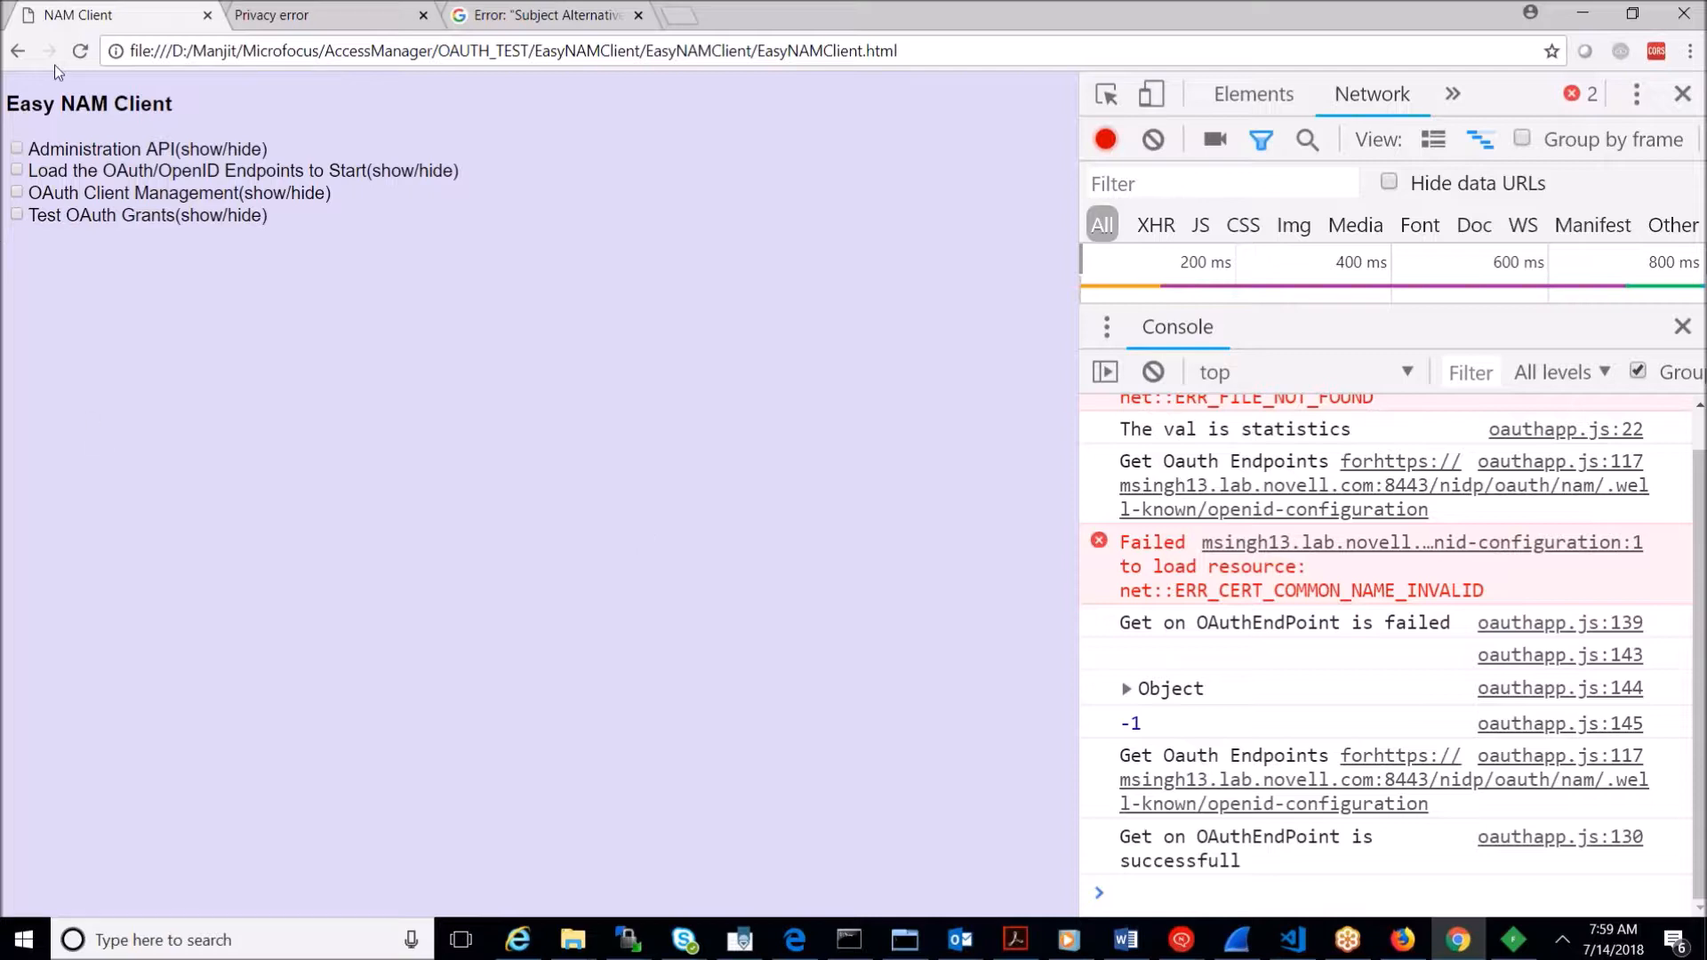
Step: Request Httpin_Requests under the Administration API's IDP Monitoring option, ignoring the Fiddler certificate error to proceed
click(20, 149)
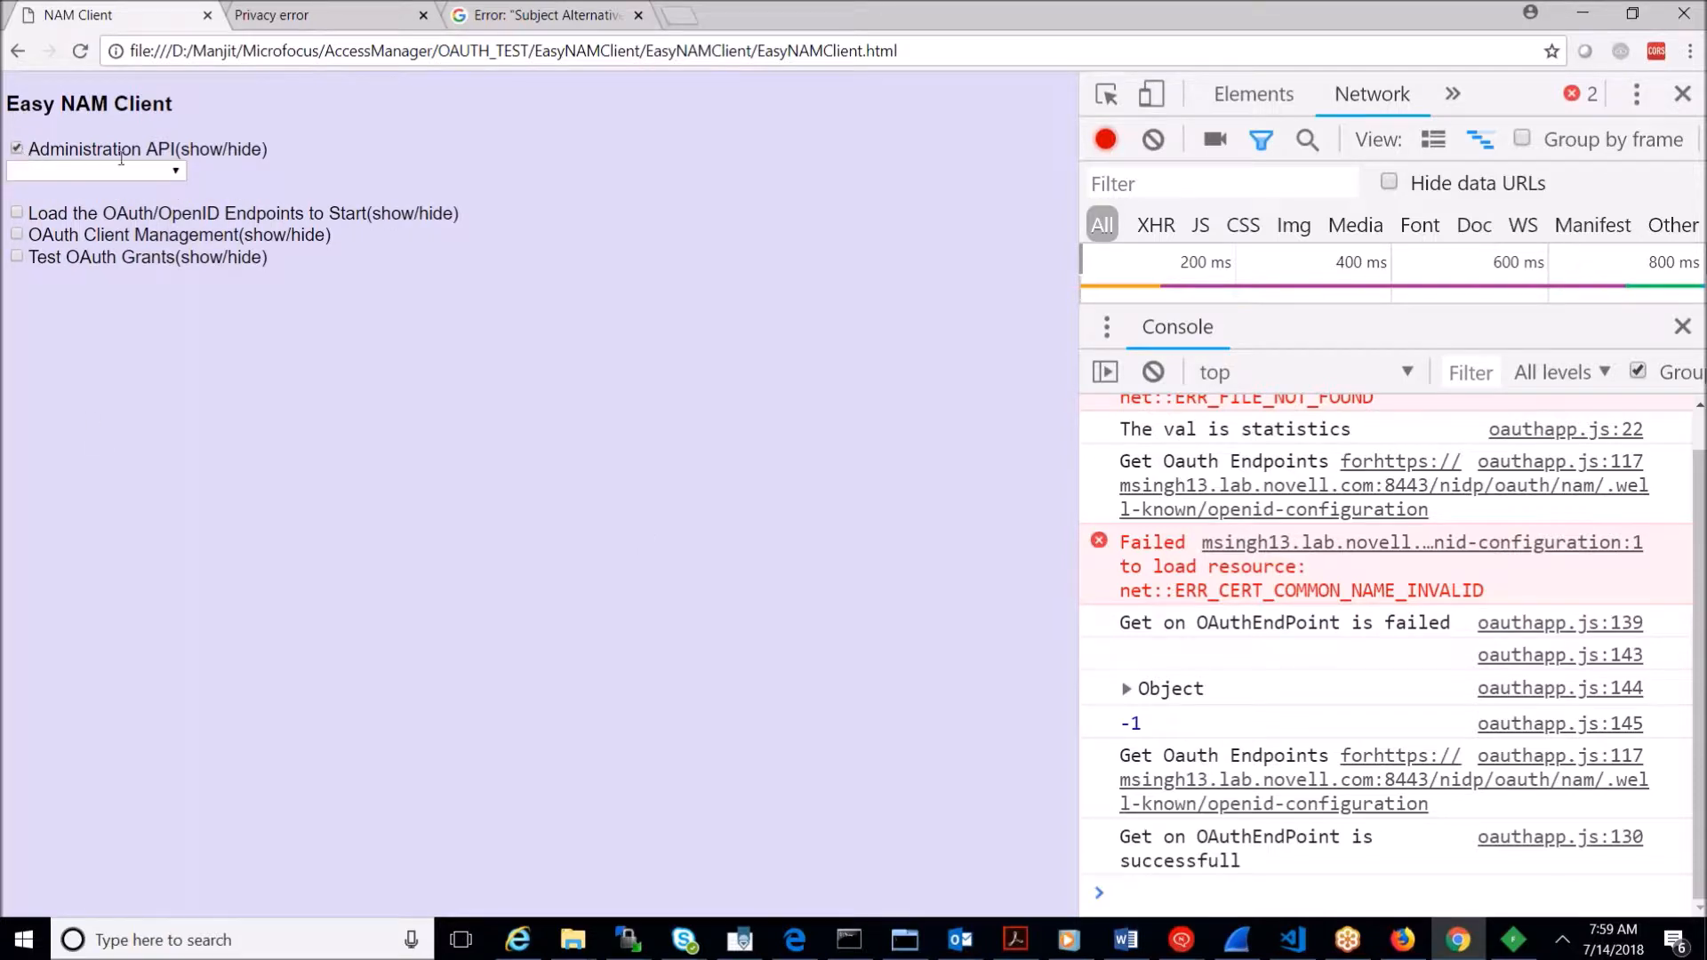
click(184, 170)
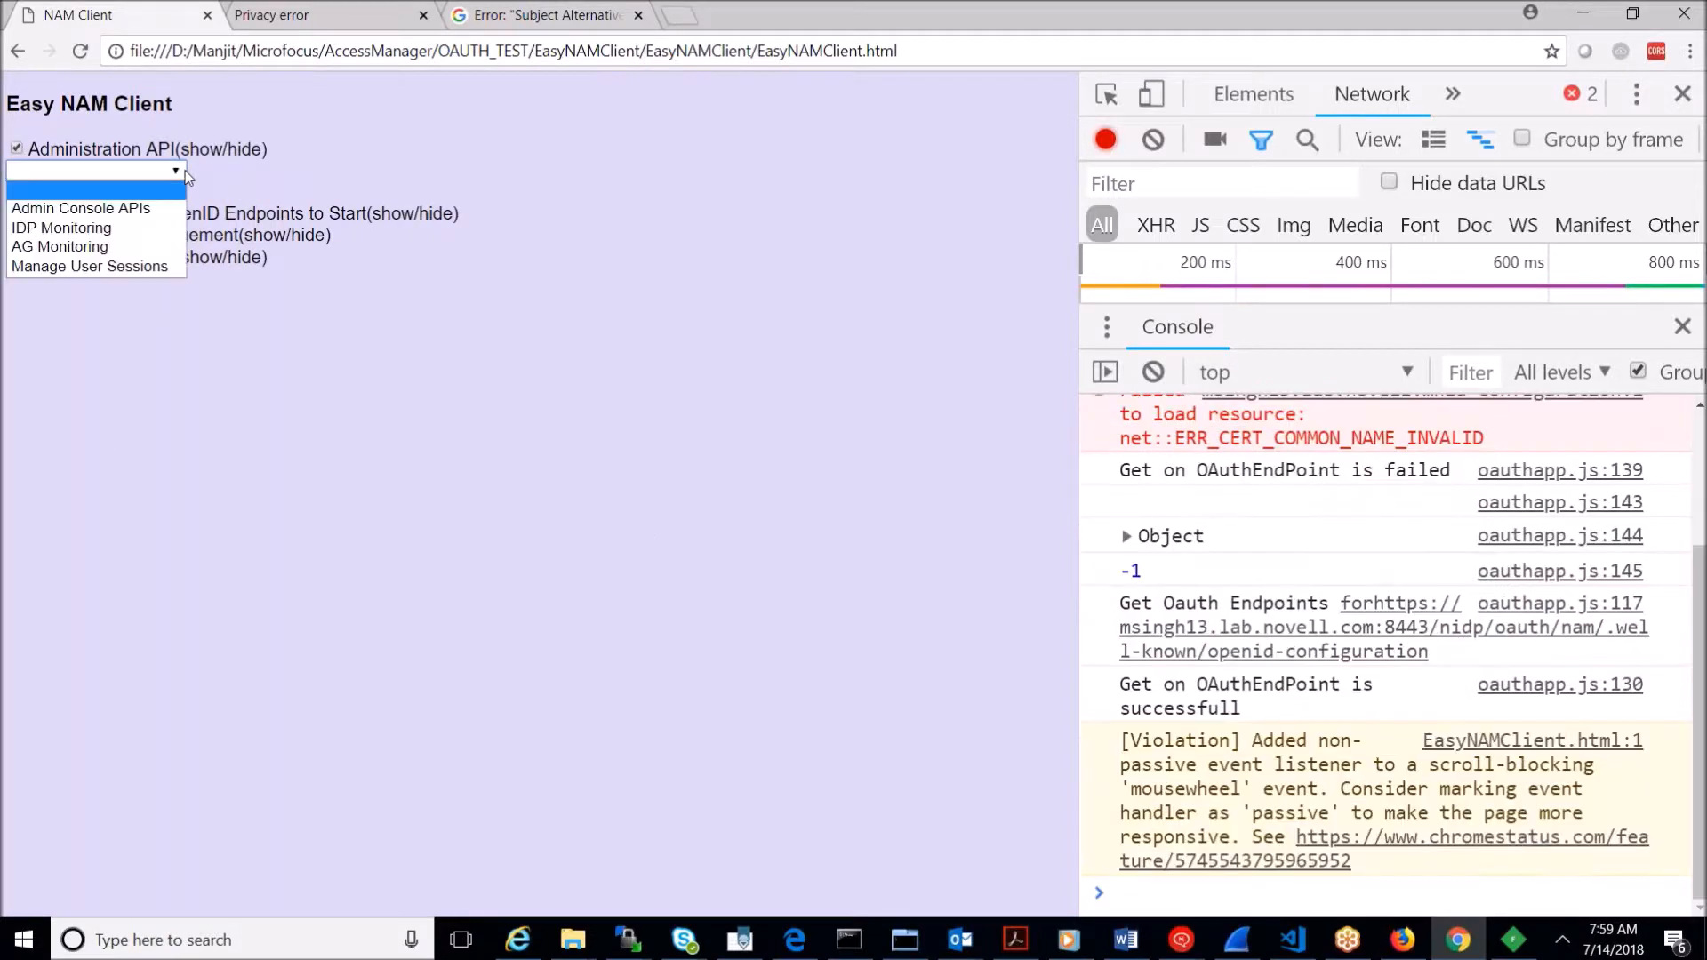
click(149, 231)
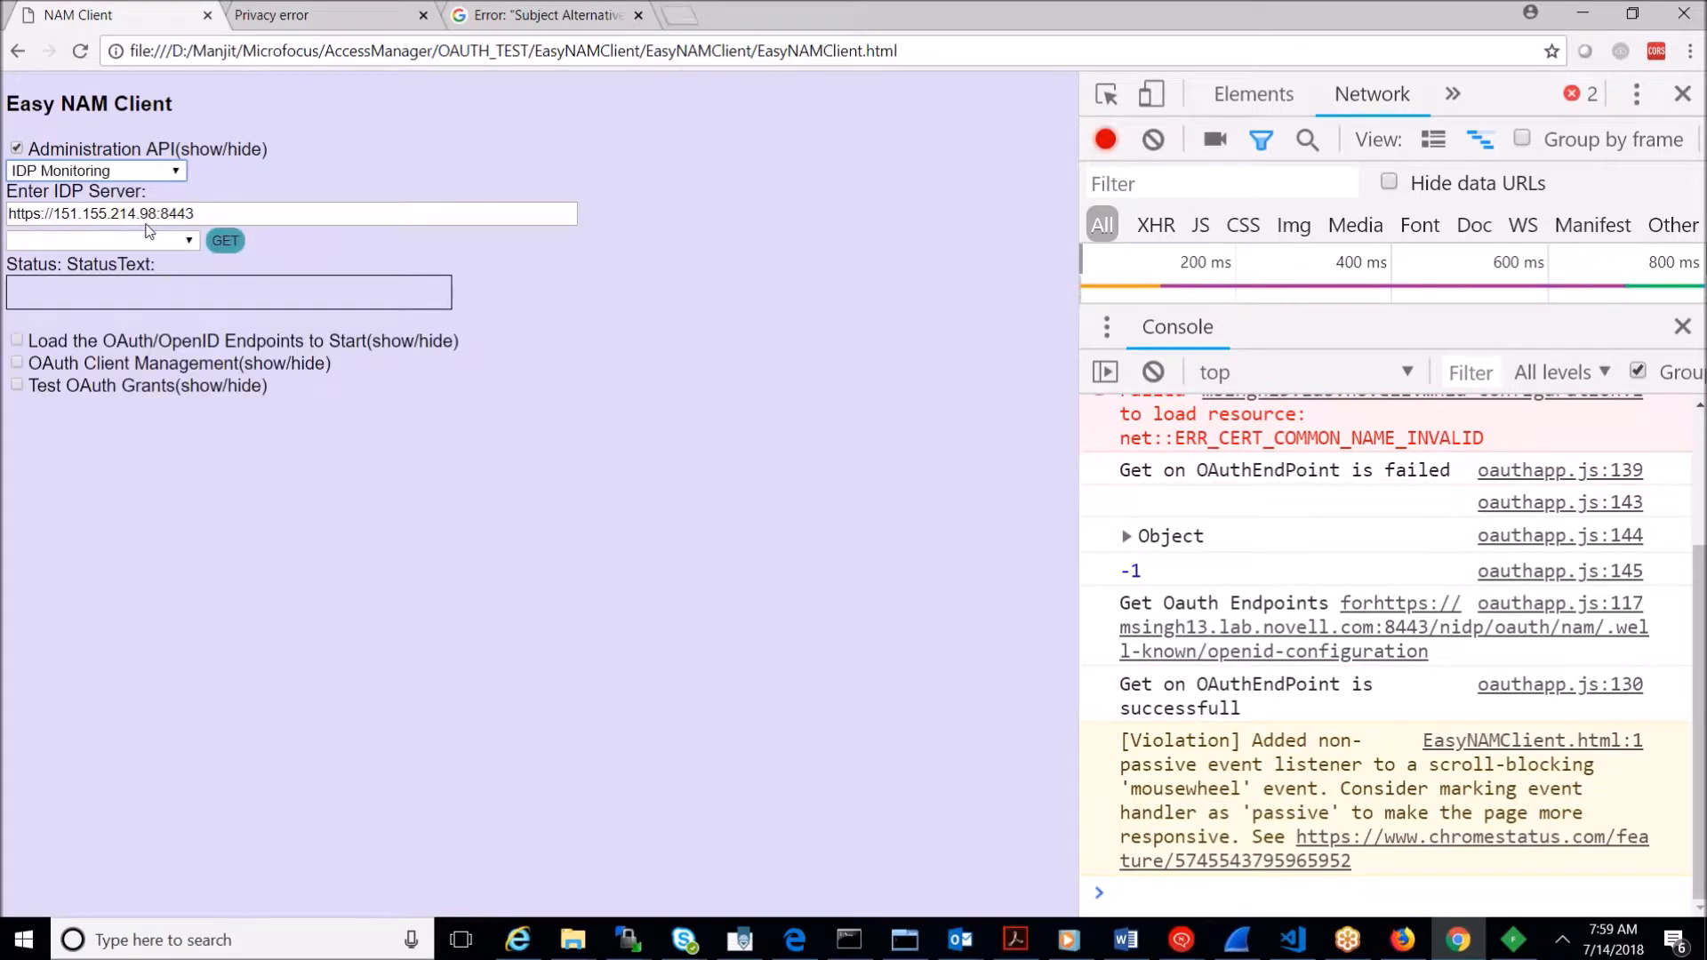
click(185, 242)
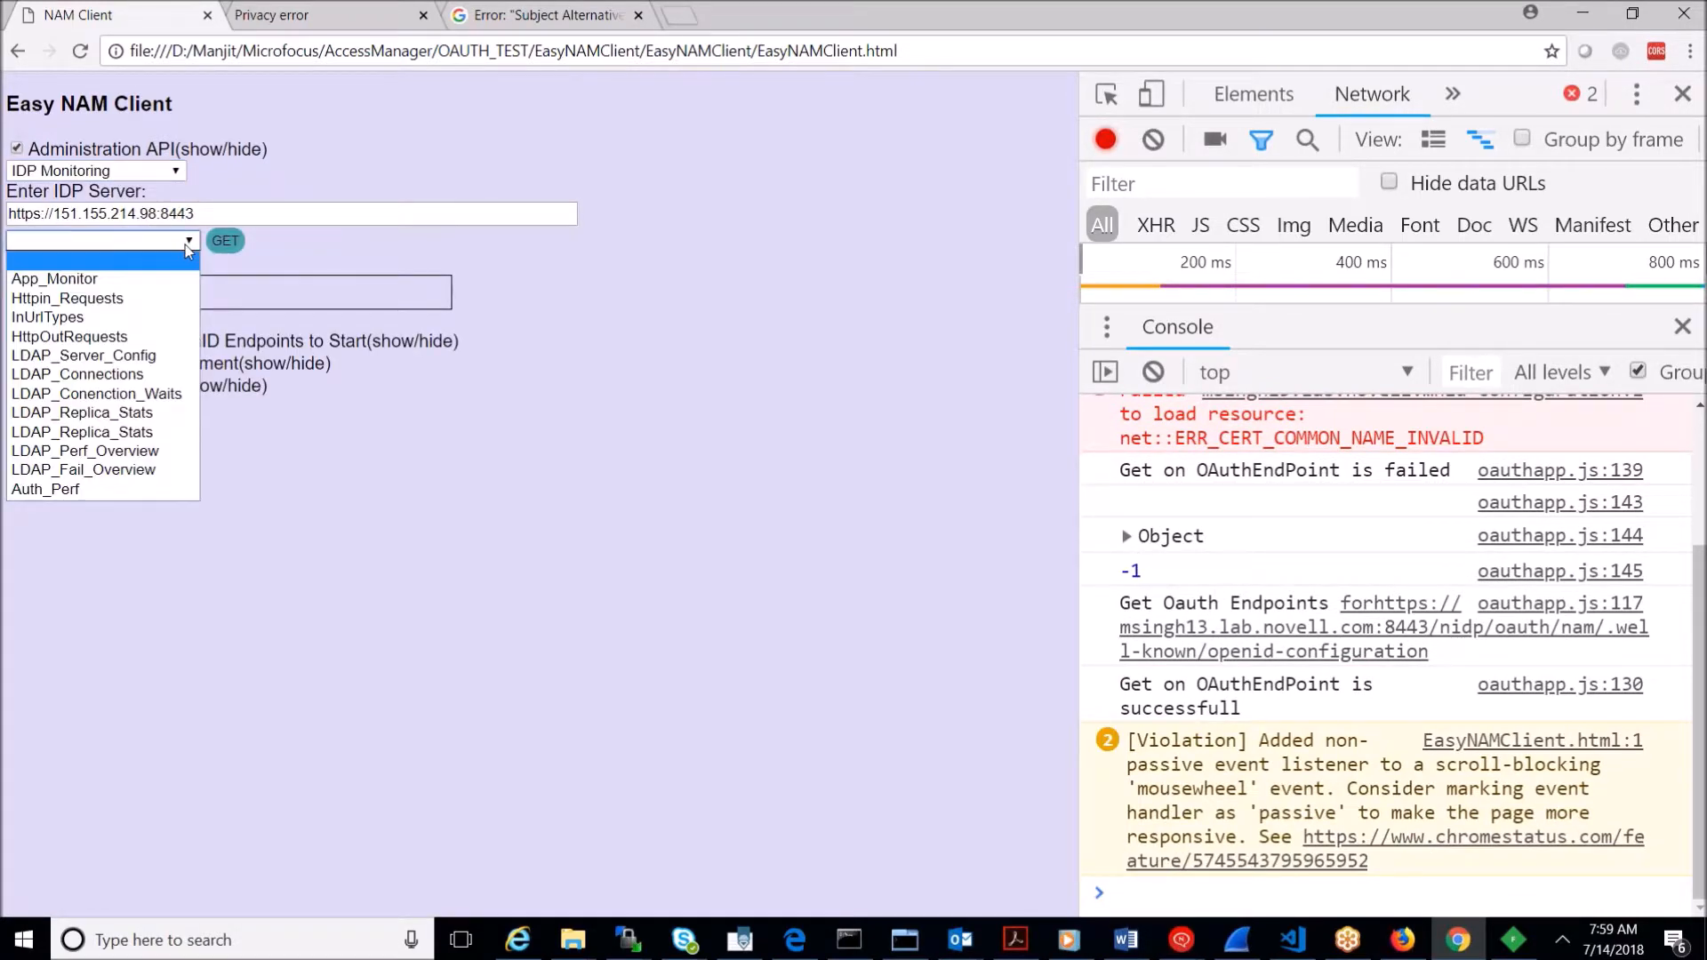
click(183, 305)
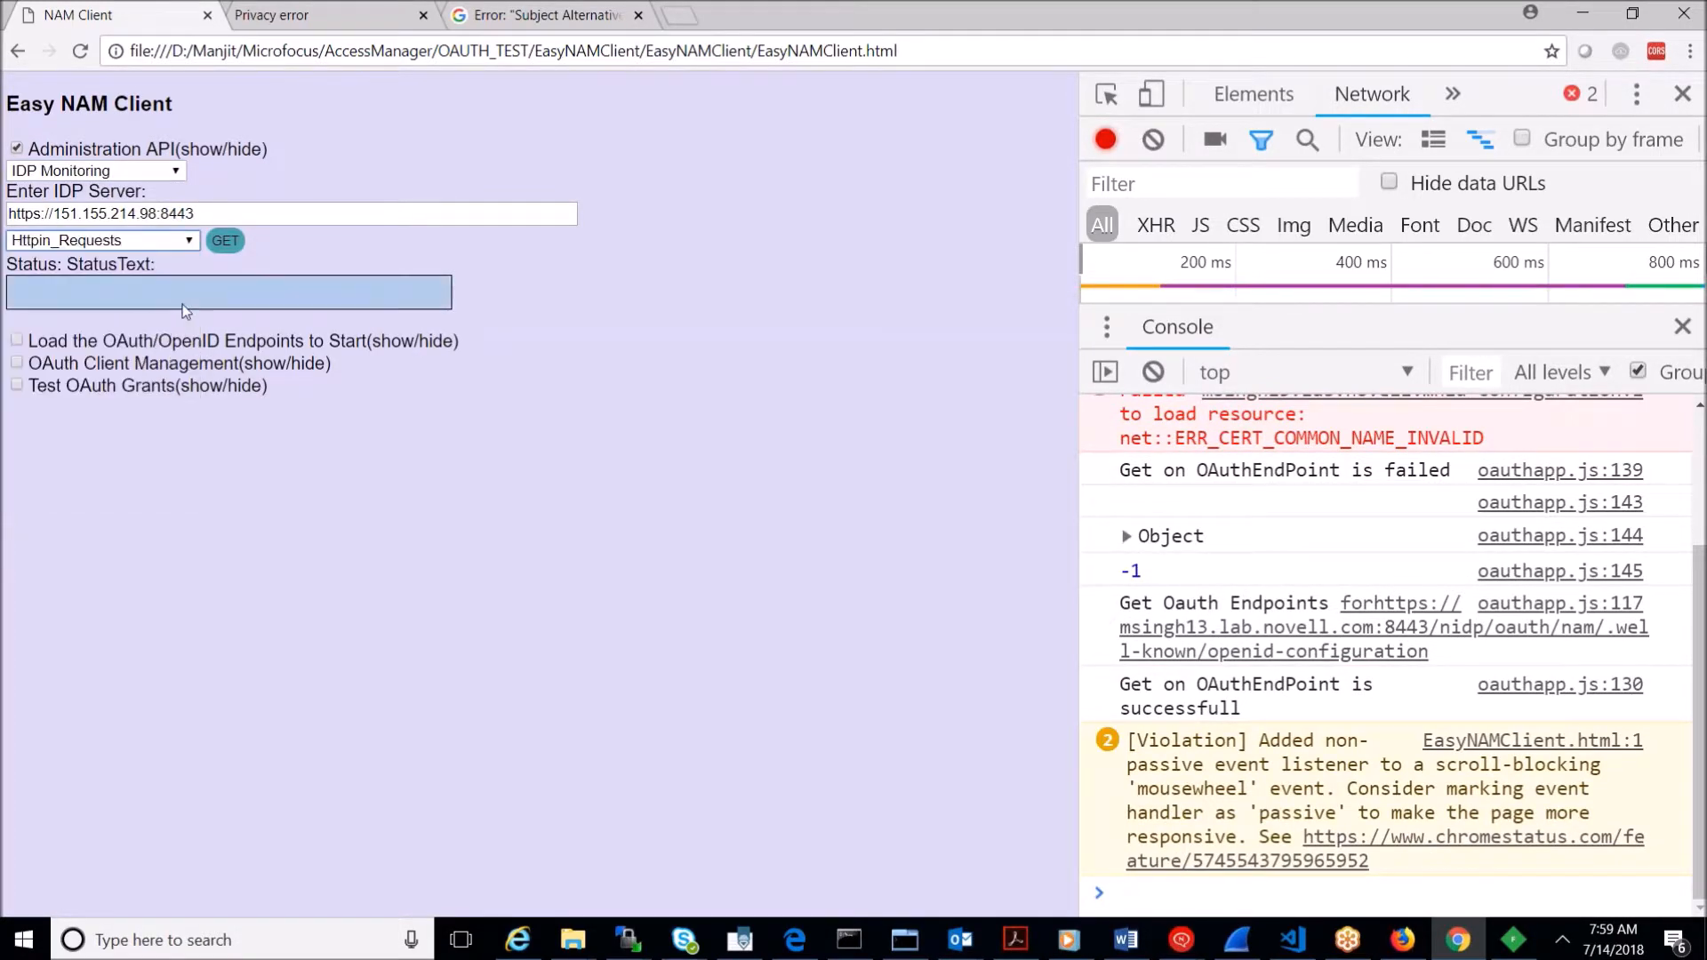
click(227, 241)
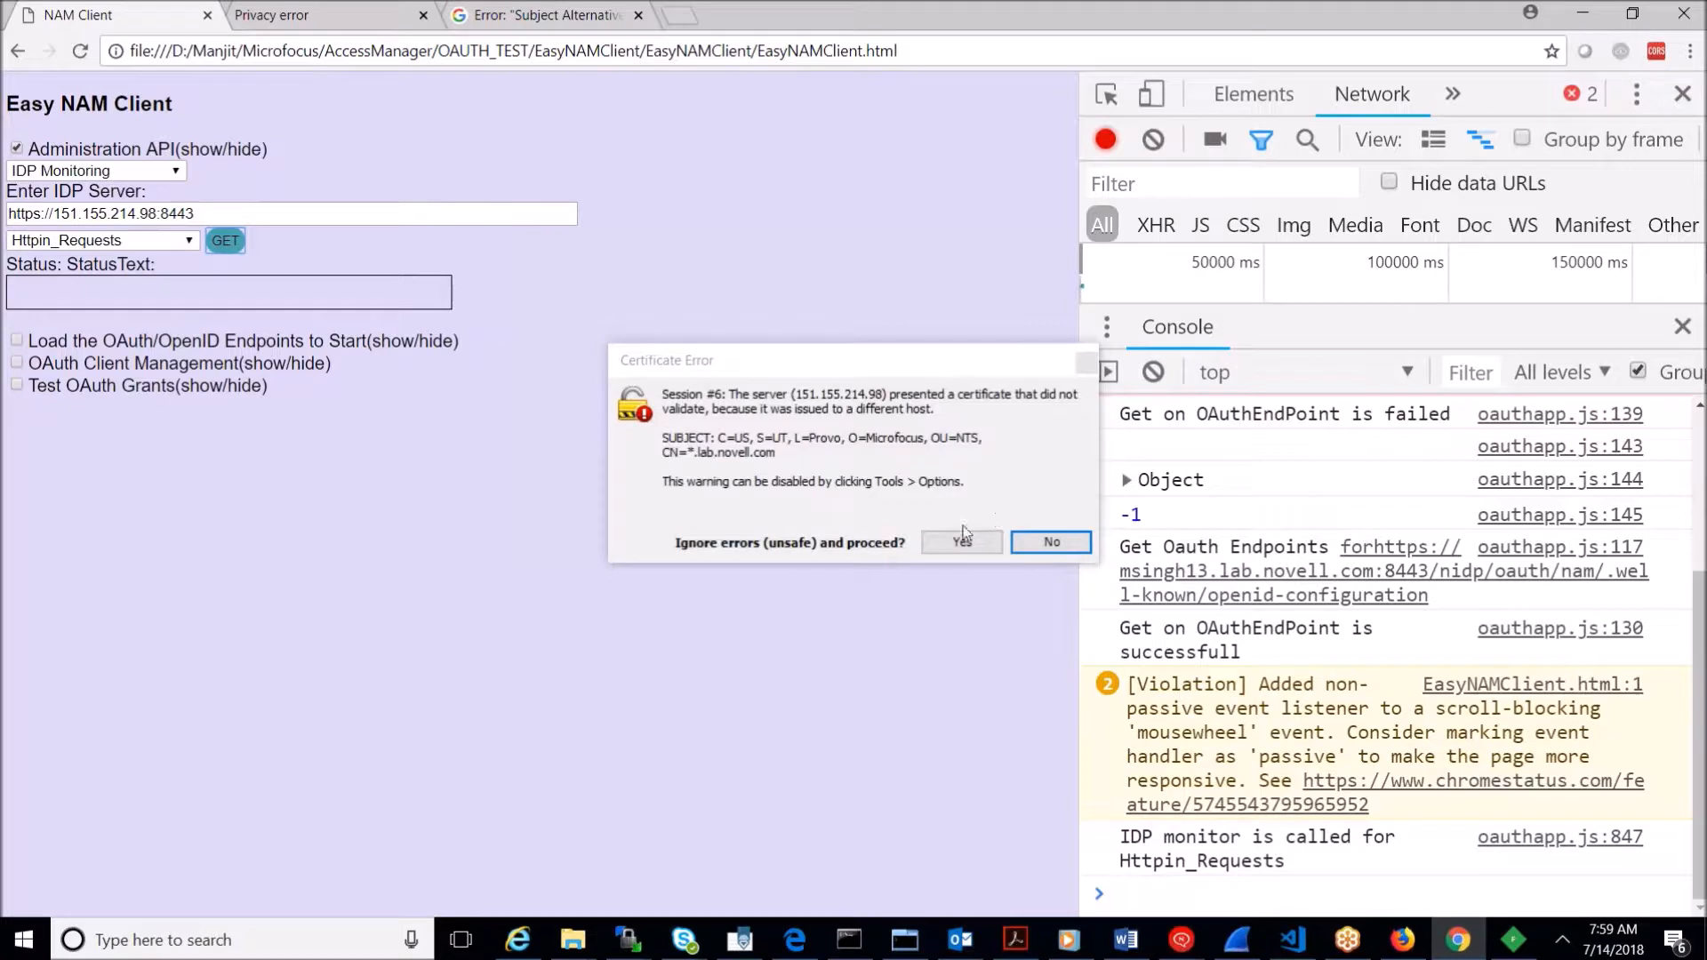
click(961, 543)
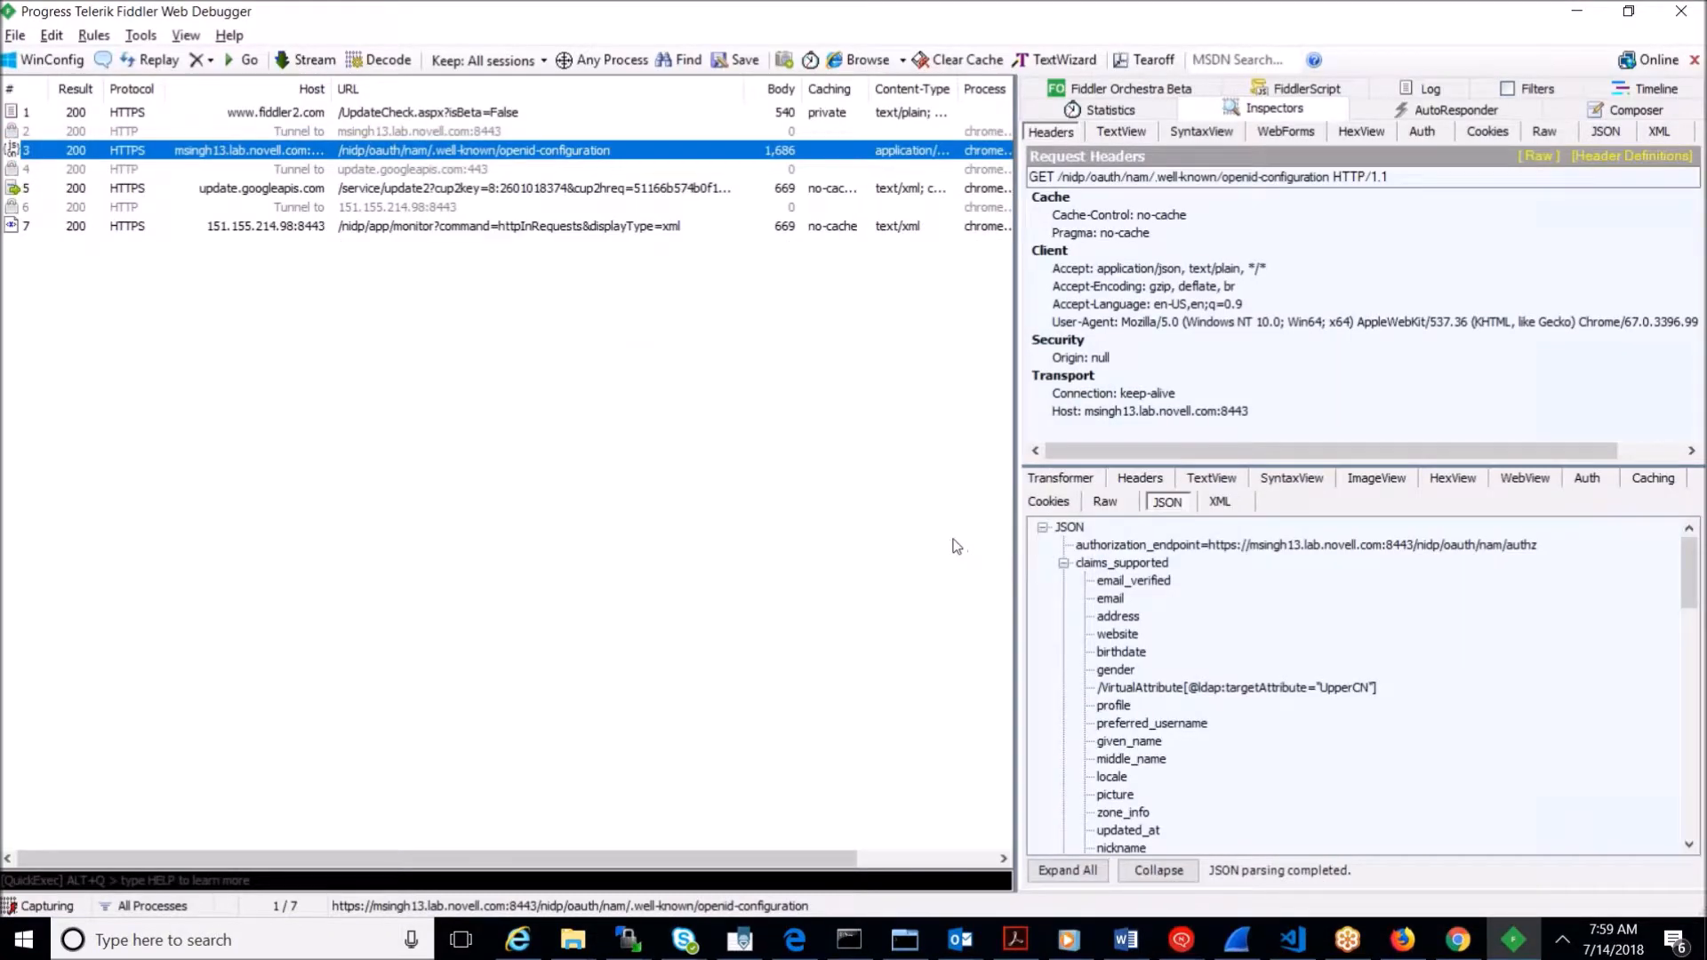
Step: Check the NAM Client page in Chrome, then decode the captured httpInRequests response in Fiddler and view its XML in WebView
key(alt+Tab)
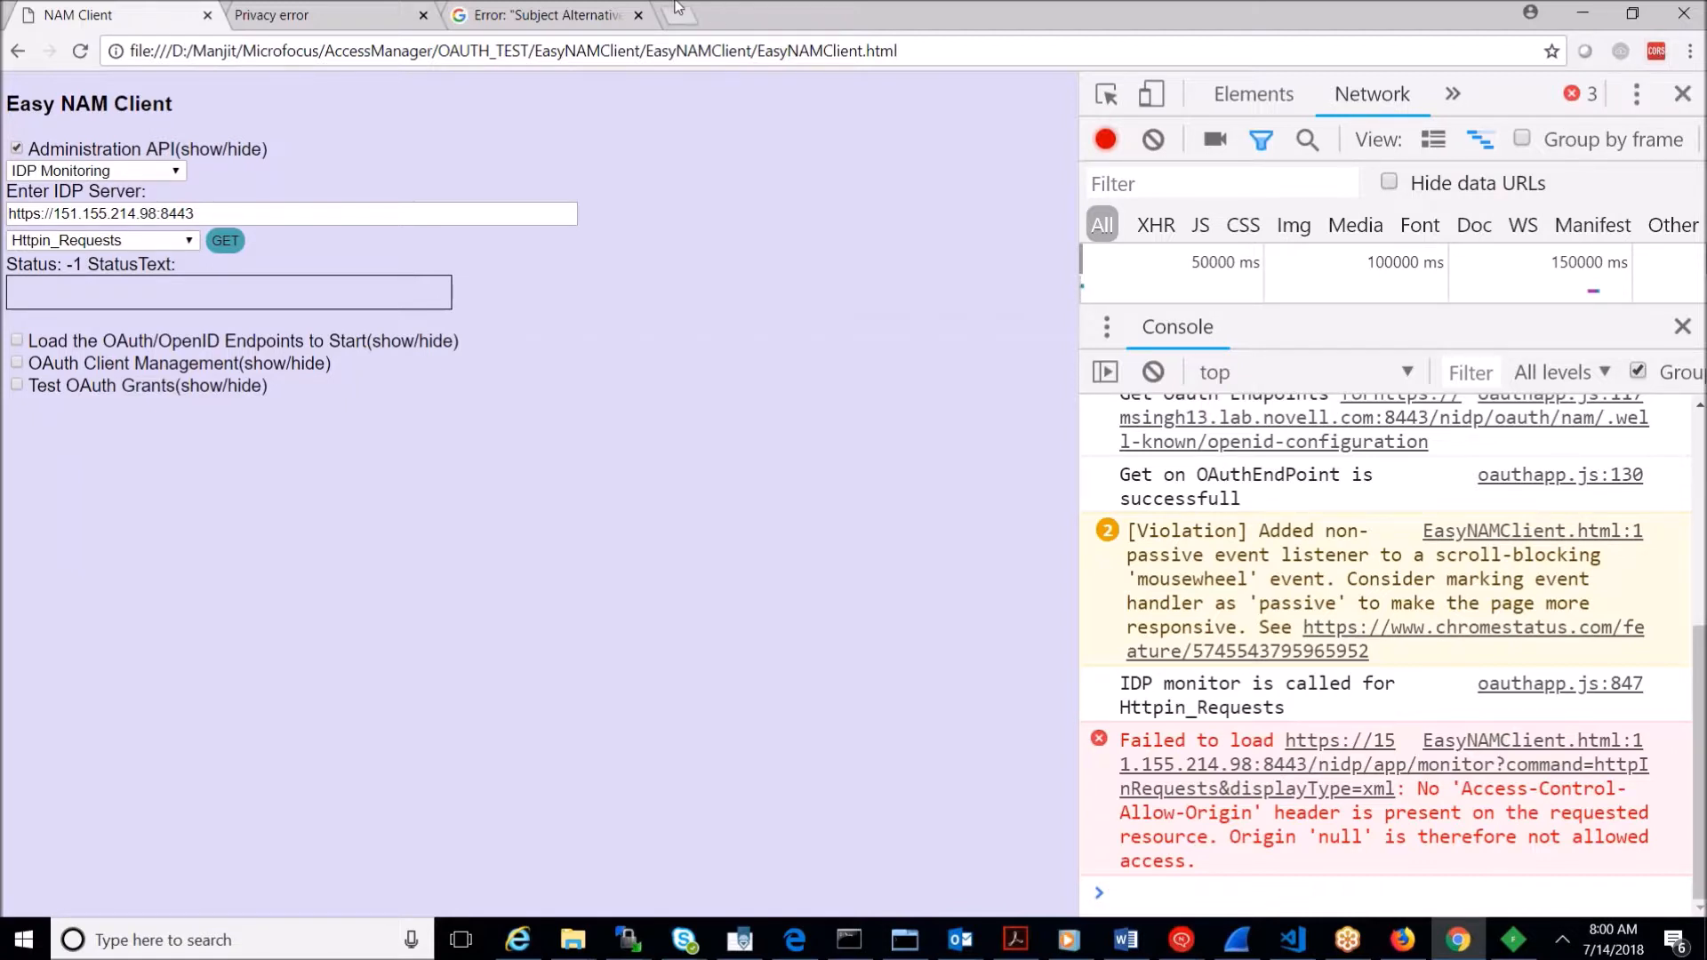
click(1513, 940)
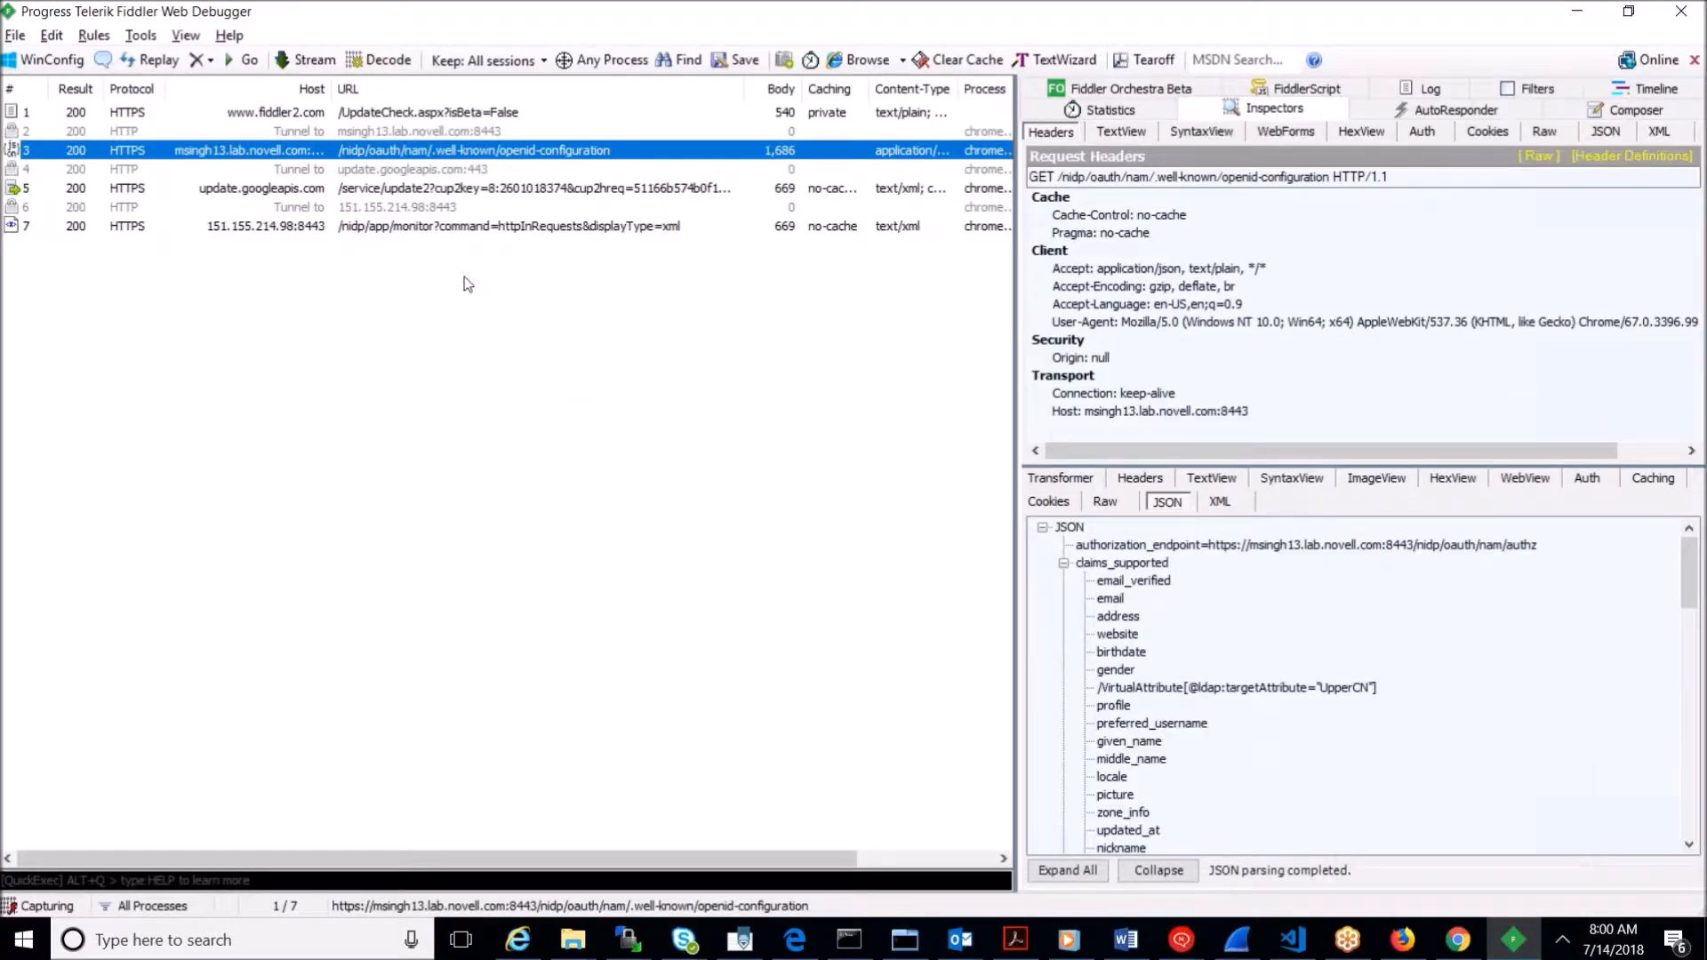
click(518, 227)
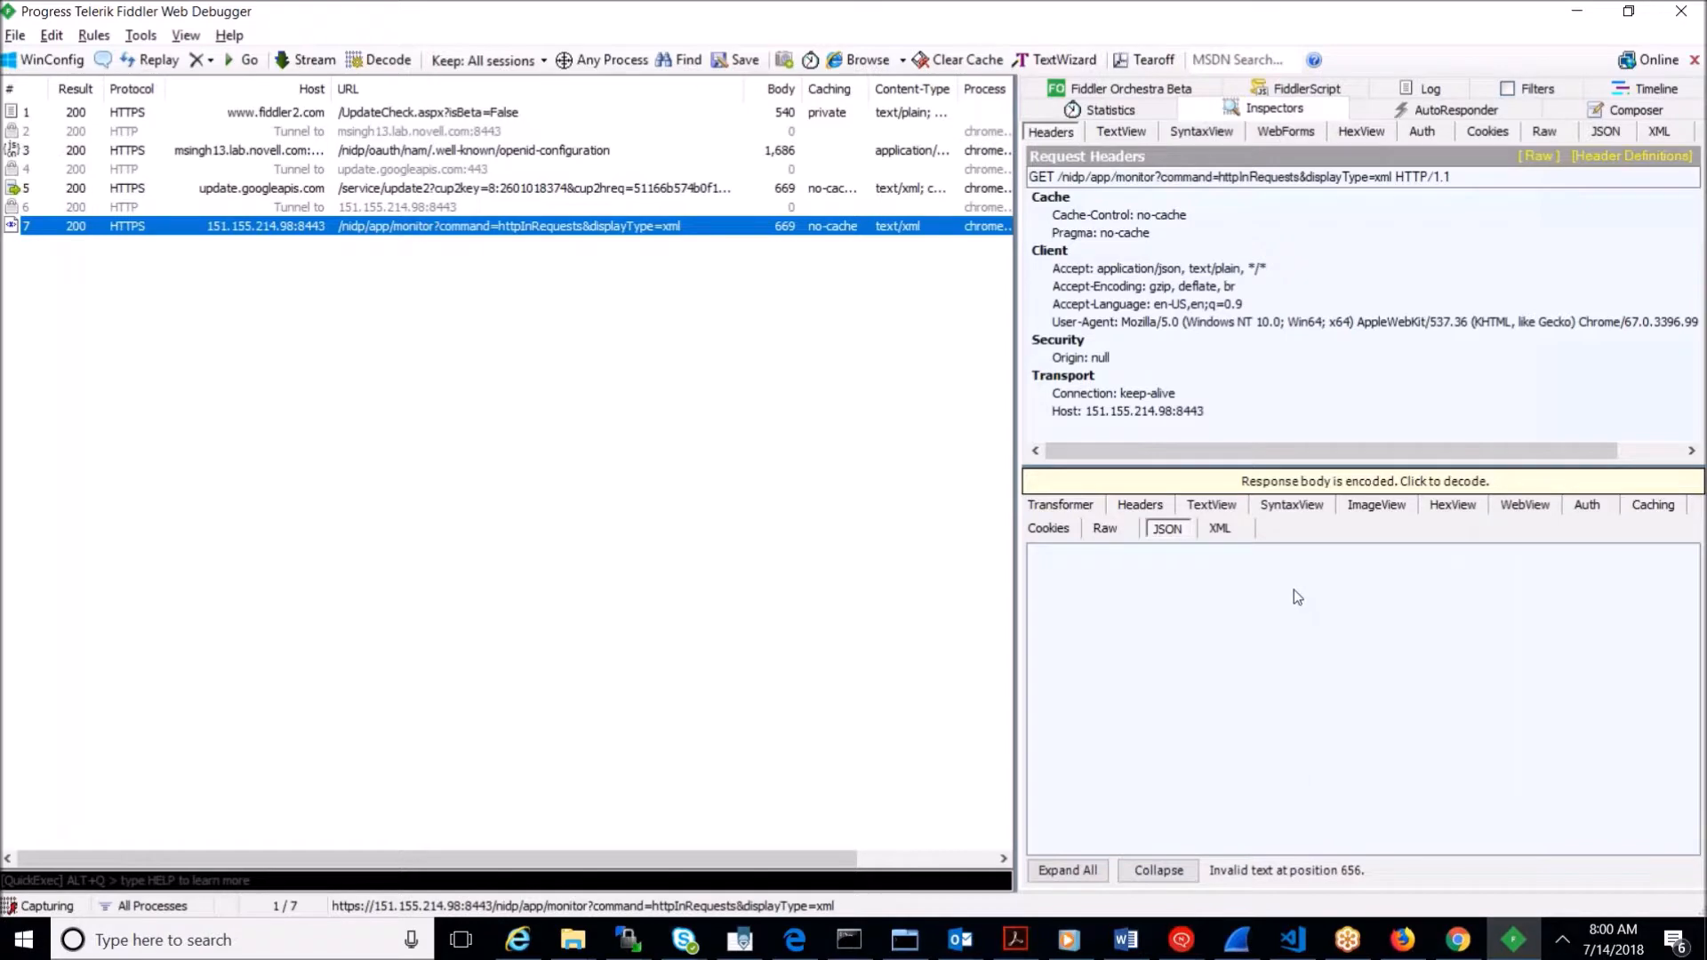
click(1369, 481)
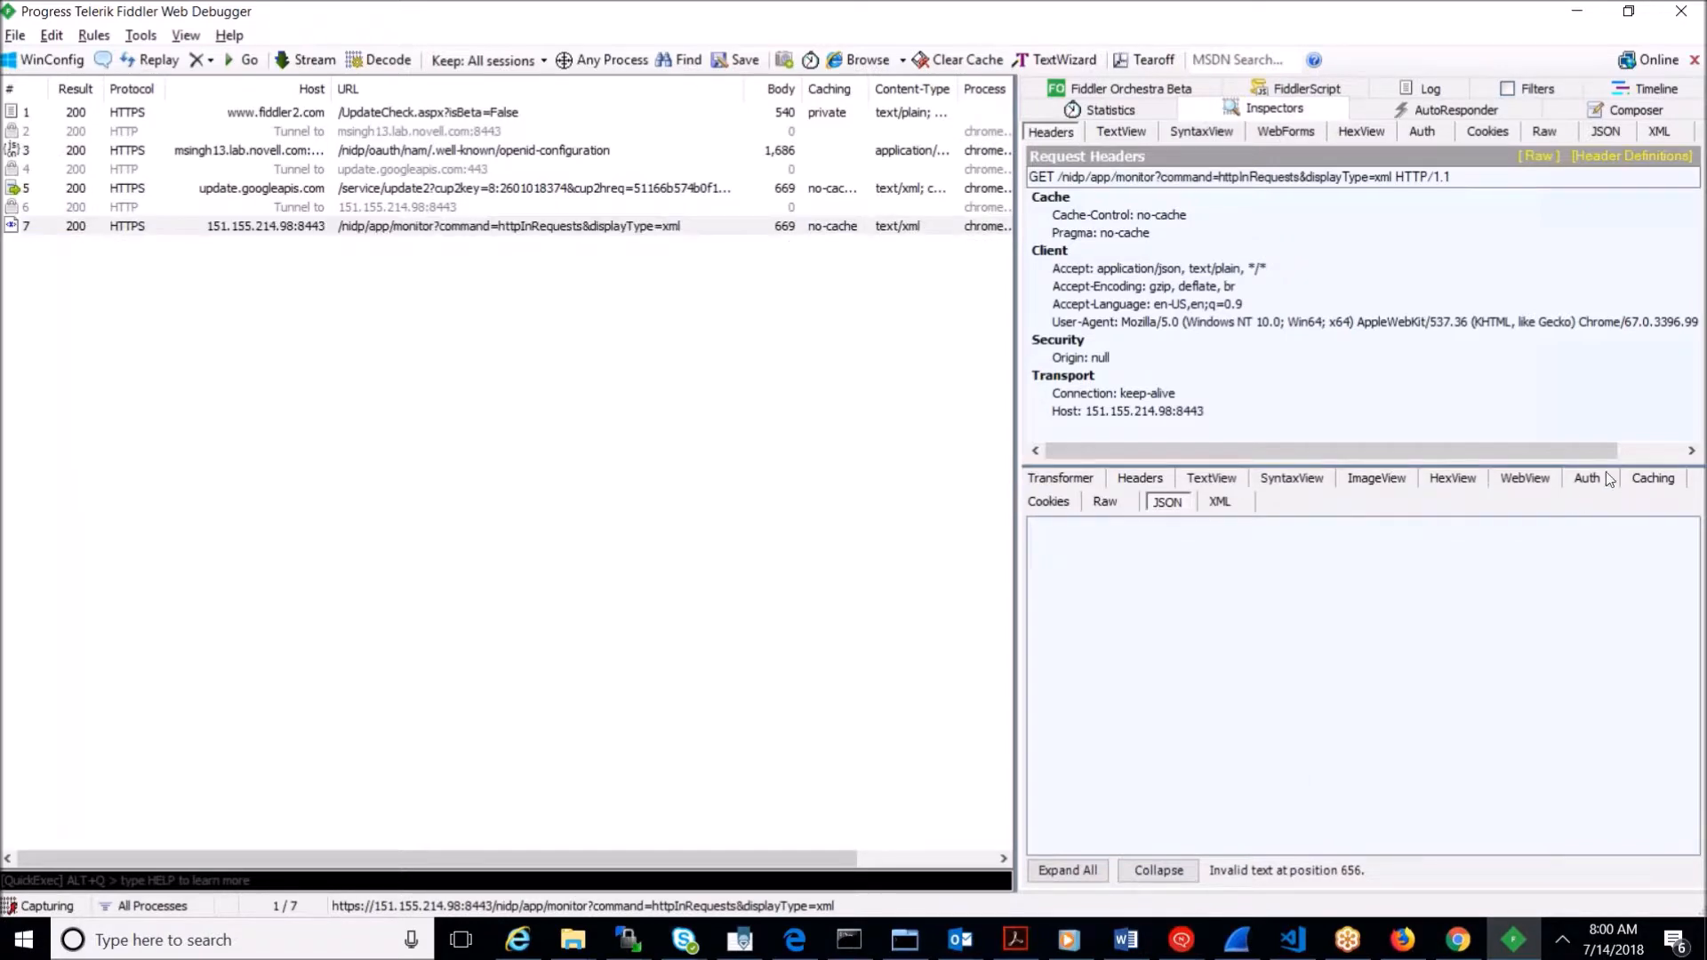
click(1542, 479)
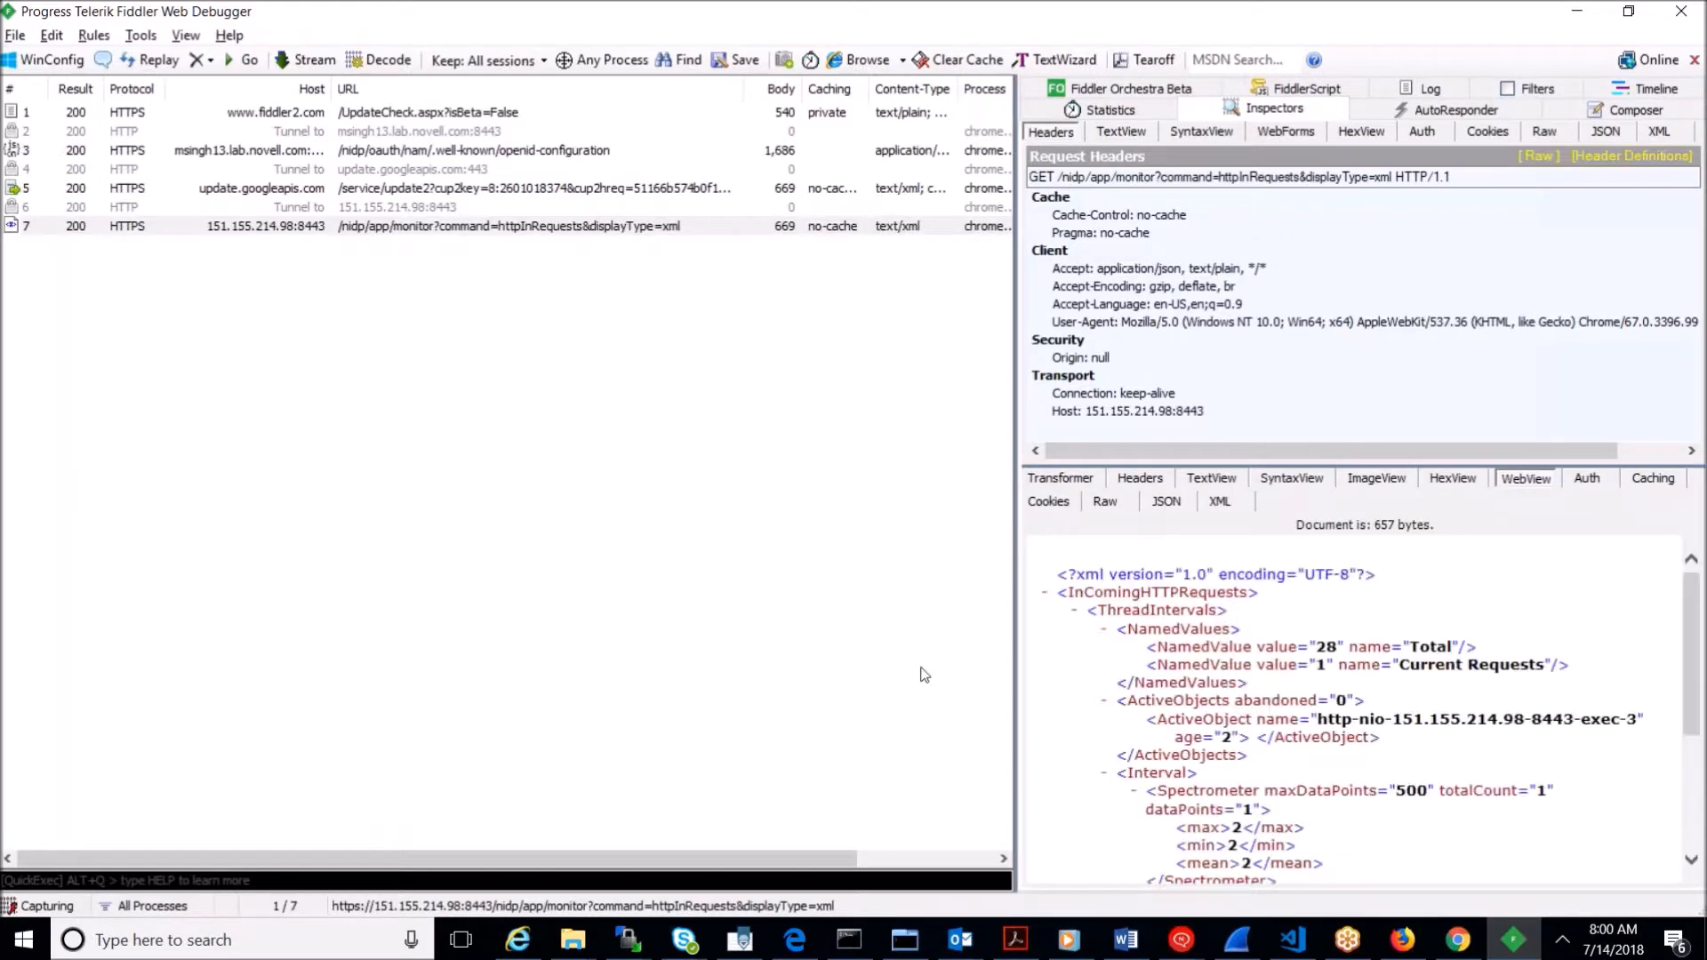
Step: Return to Chrome and request the InUrlTypes monitoring data from the IDP server
key(alt+Tab)
click(173, 242)
click(175, 300)
click(225, 242)
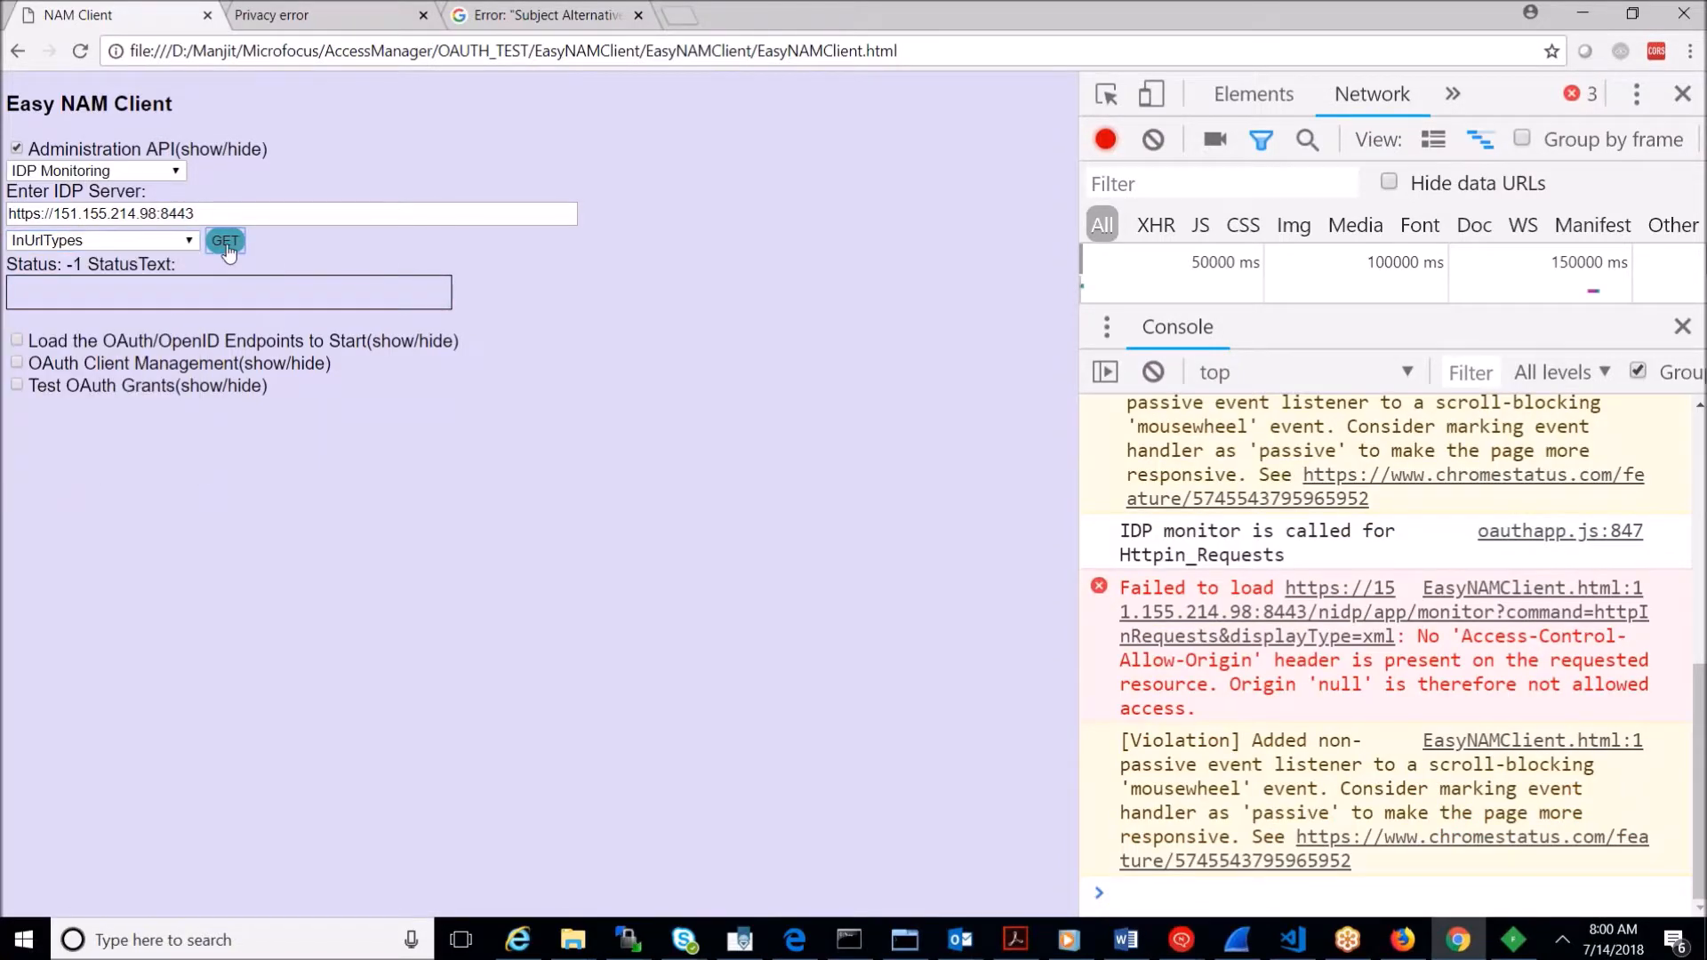
Step: Switch to Fiddler and decode the captured inUrlTypes response to view its XML
key(alt+Tab)
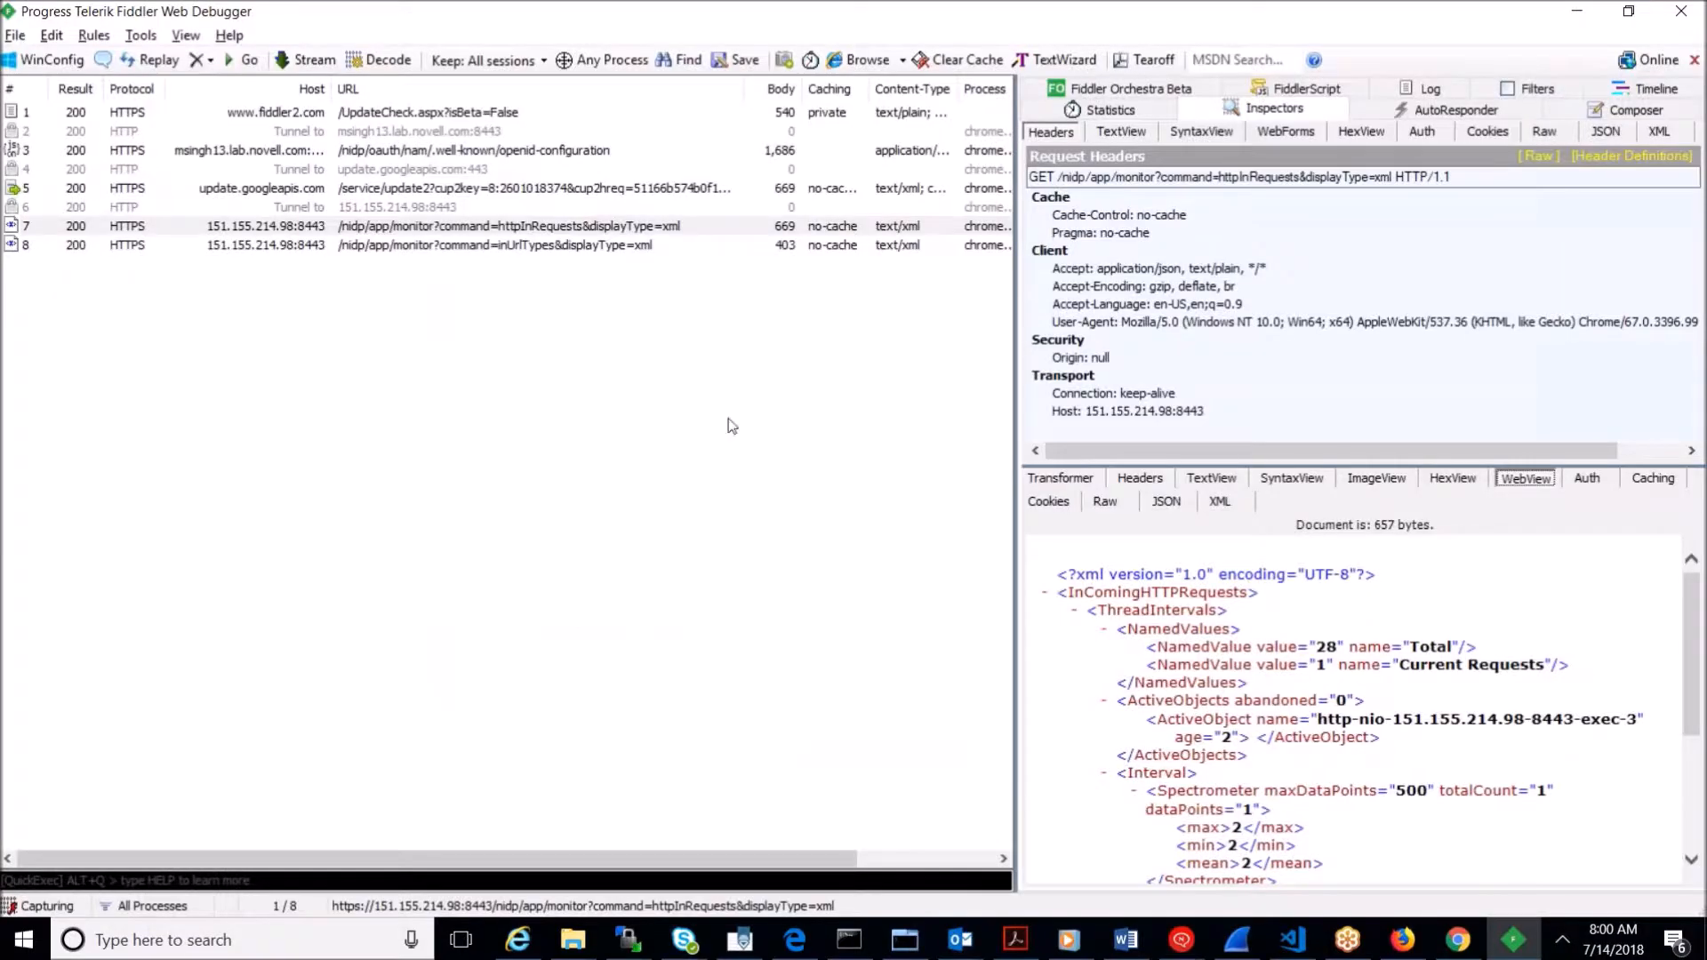
click(583, 245)
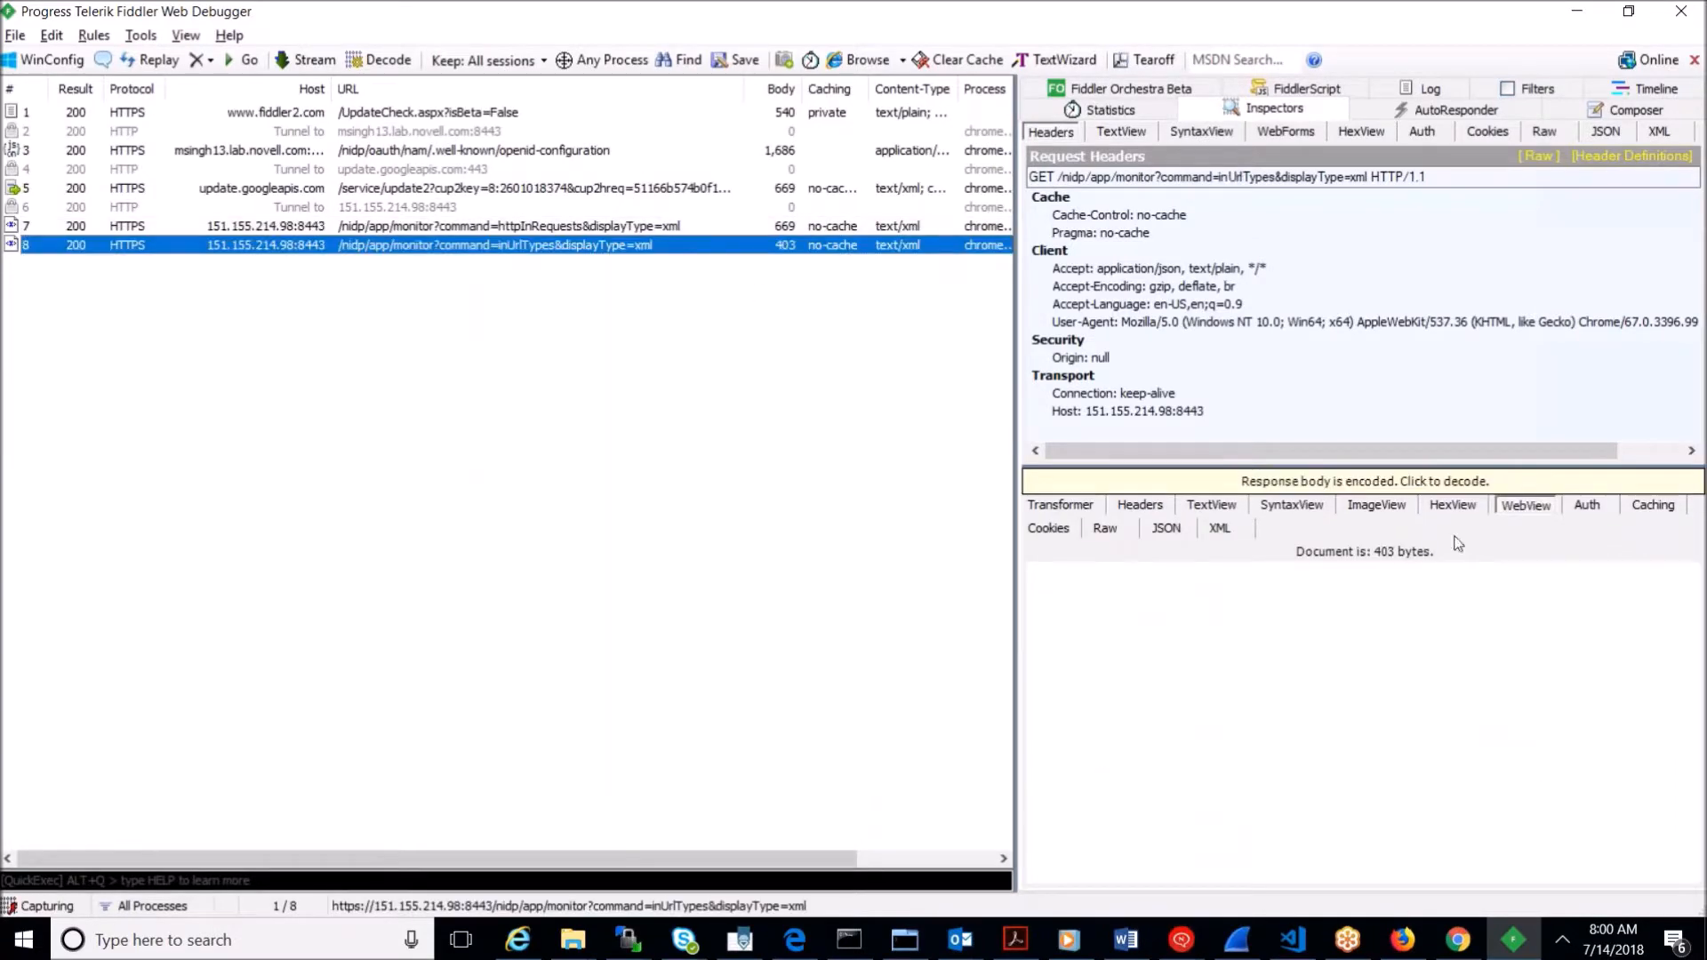
click(1165, 481)
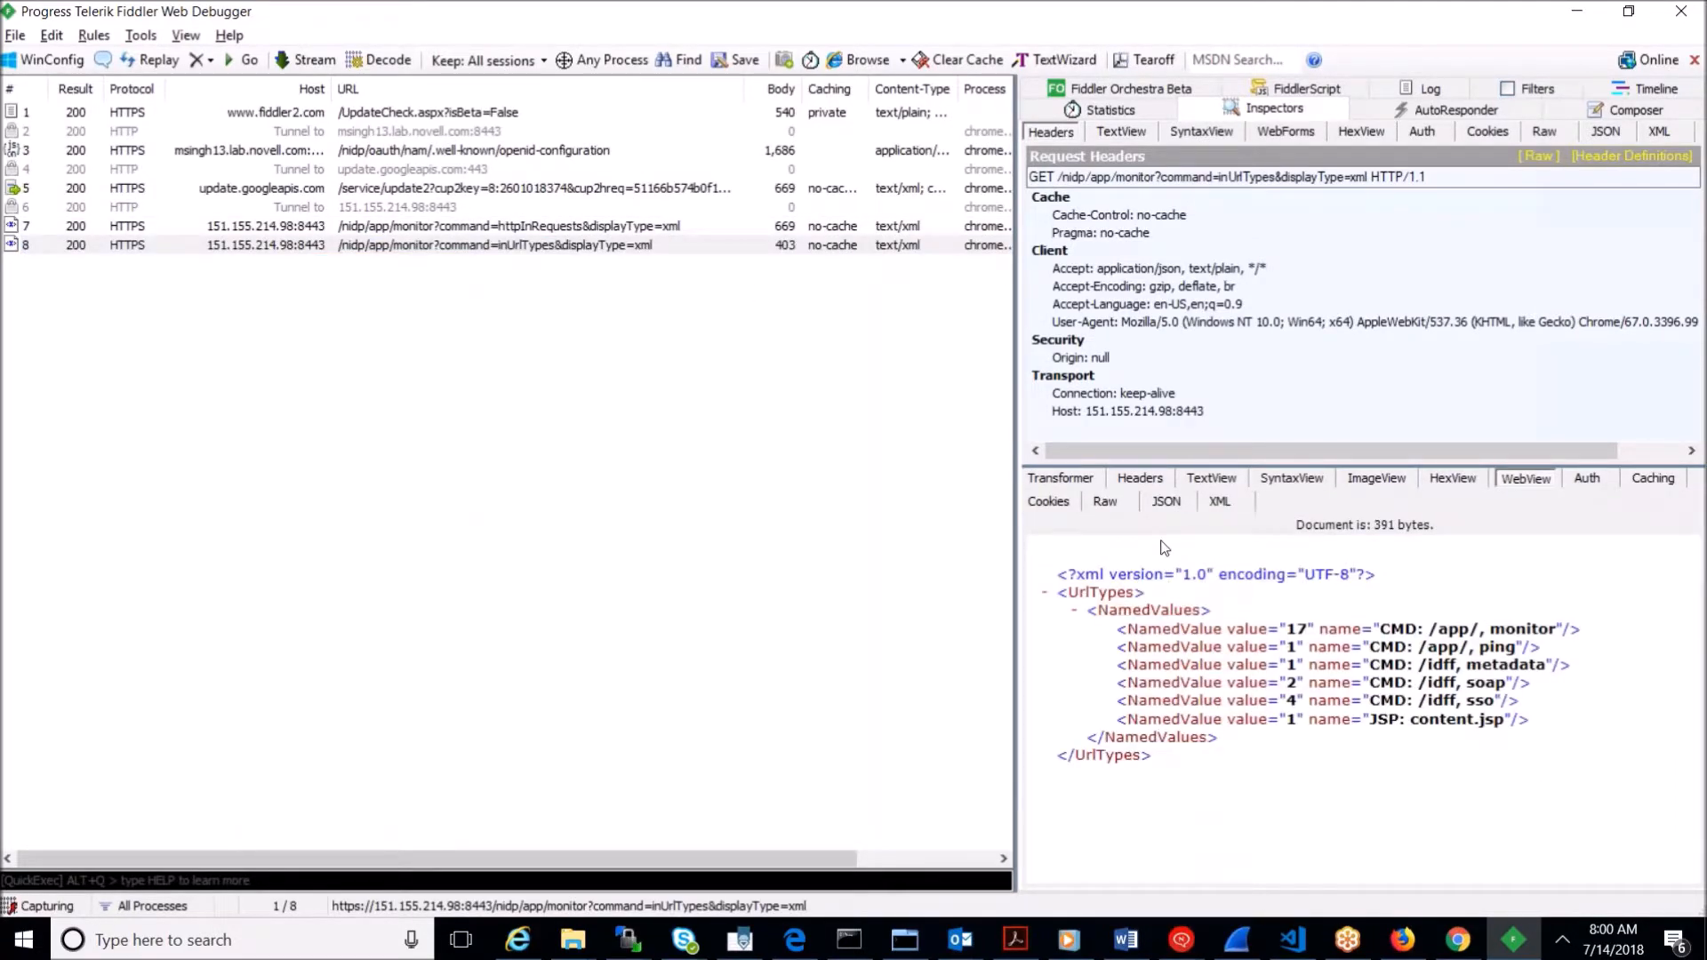
Step: Switch to Chrome, turn on the CORS Toggle extension and request InUrlTypes again
key(alt+Tab)
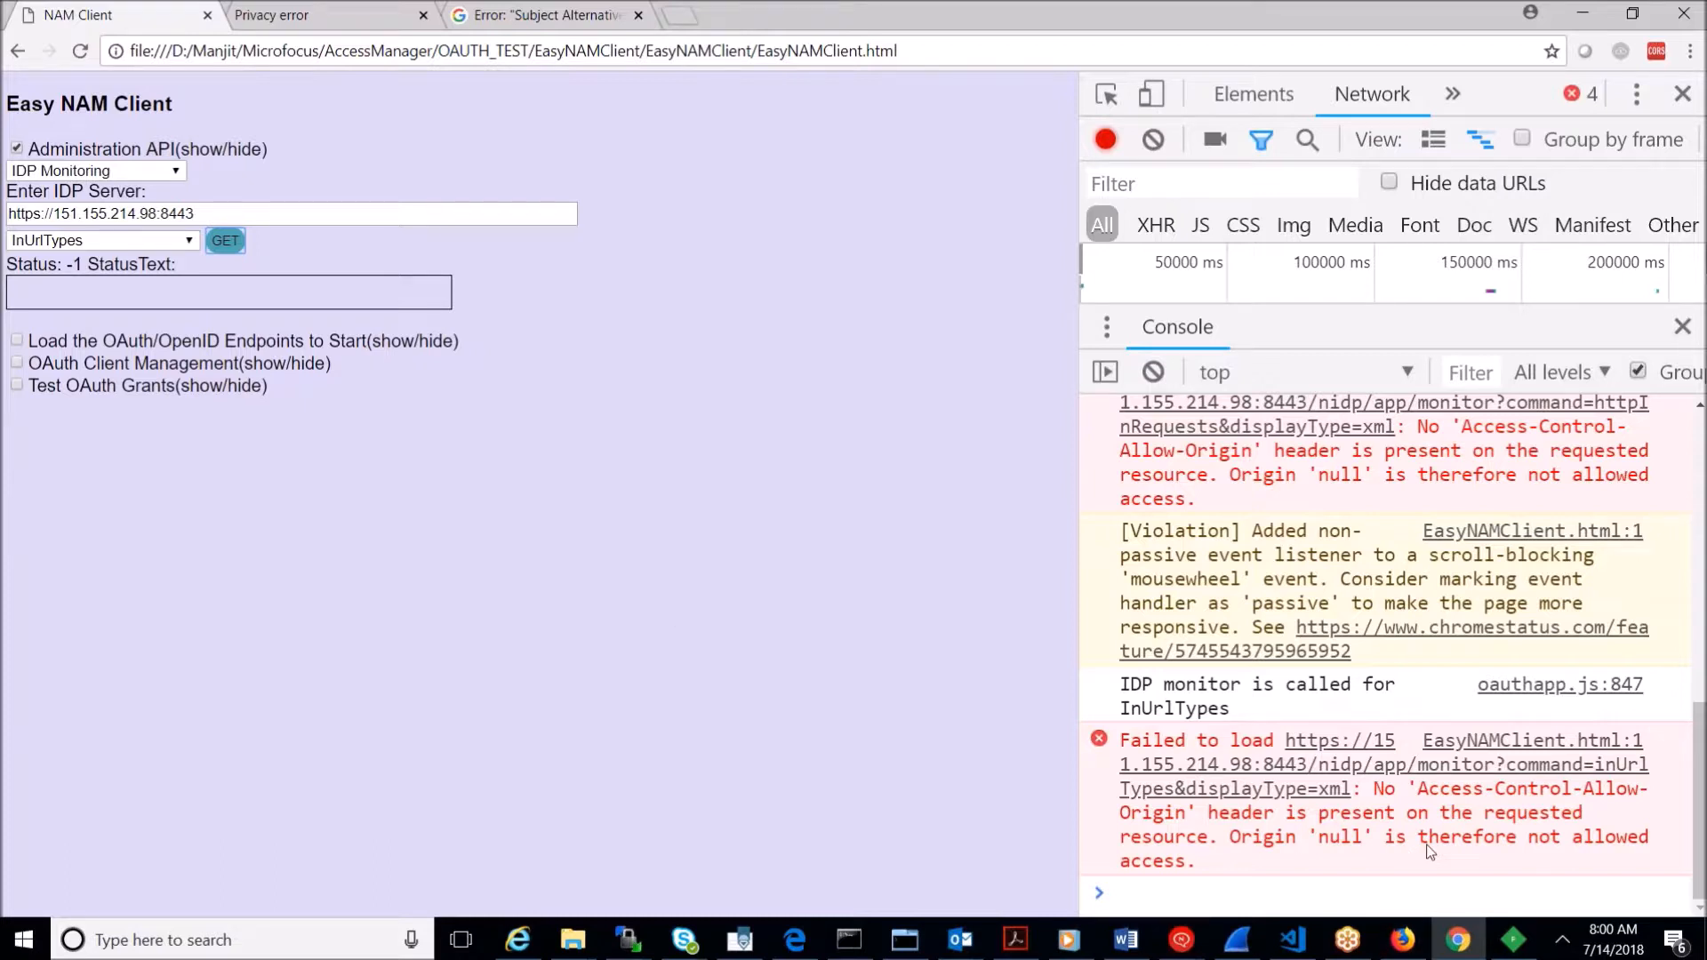
click(1656, 51)
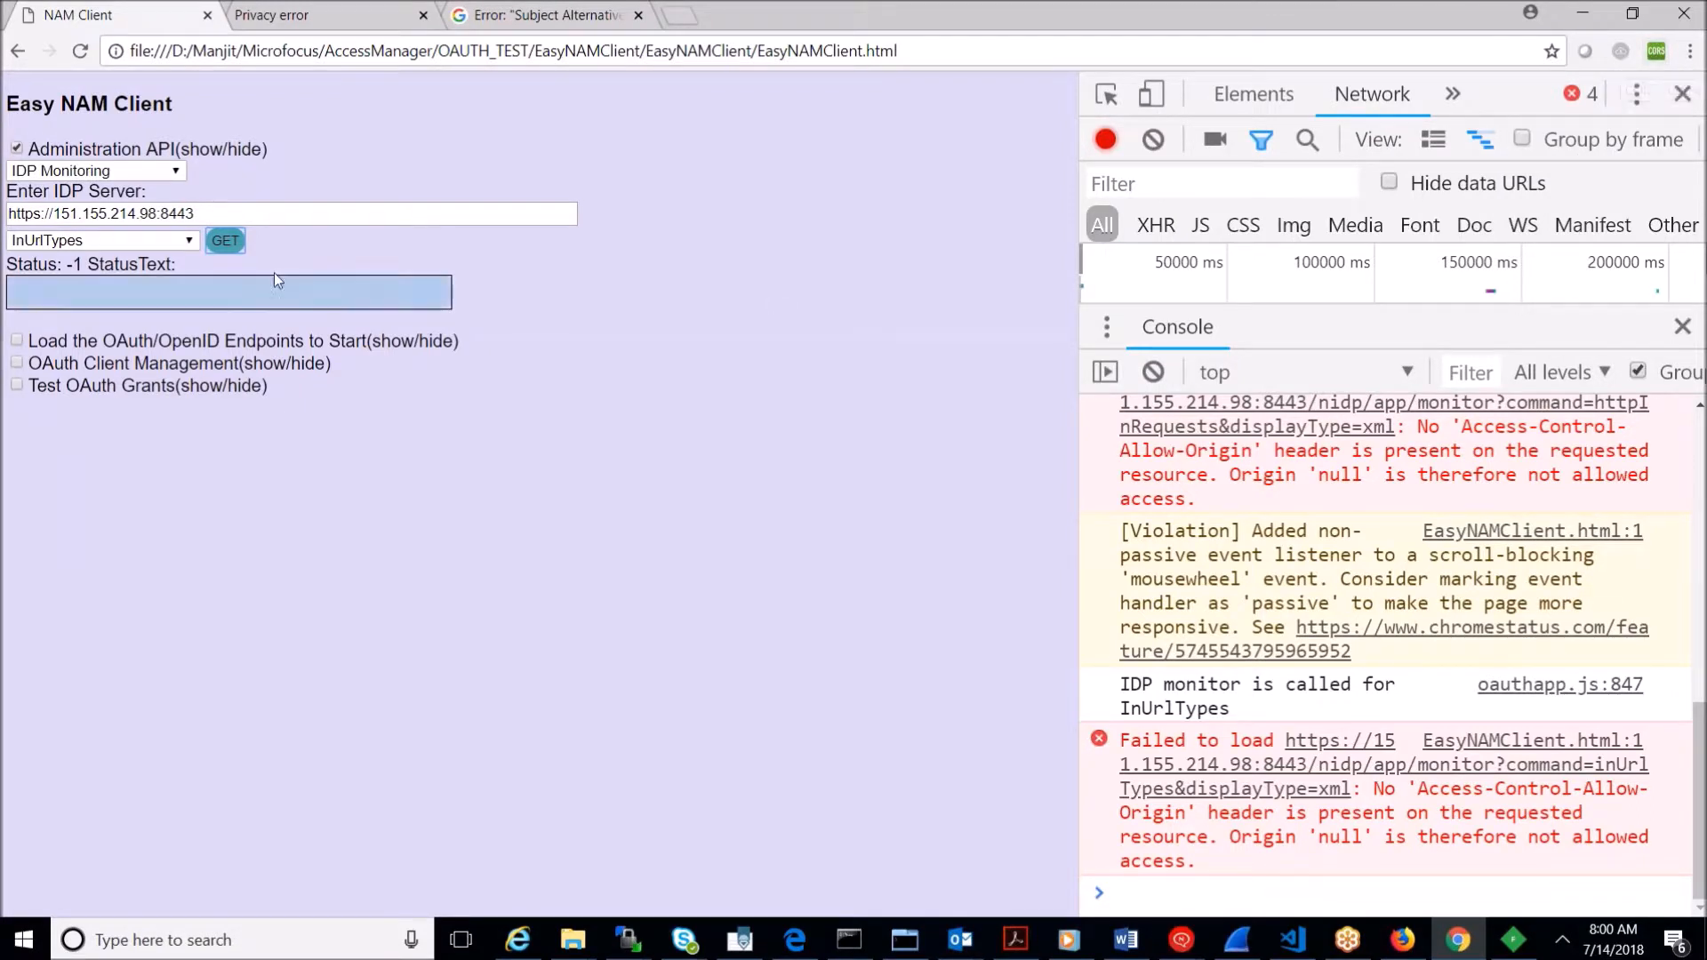
click(227, 242)
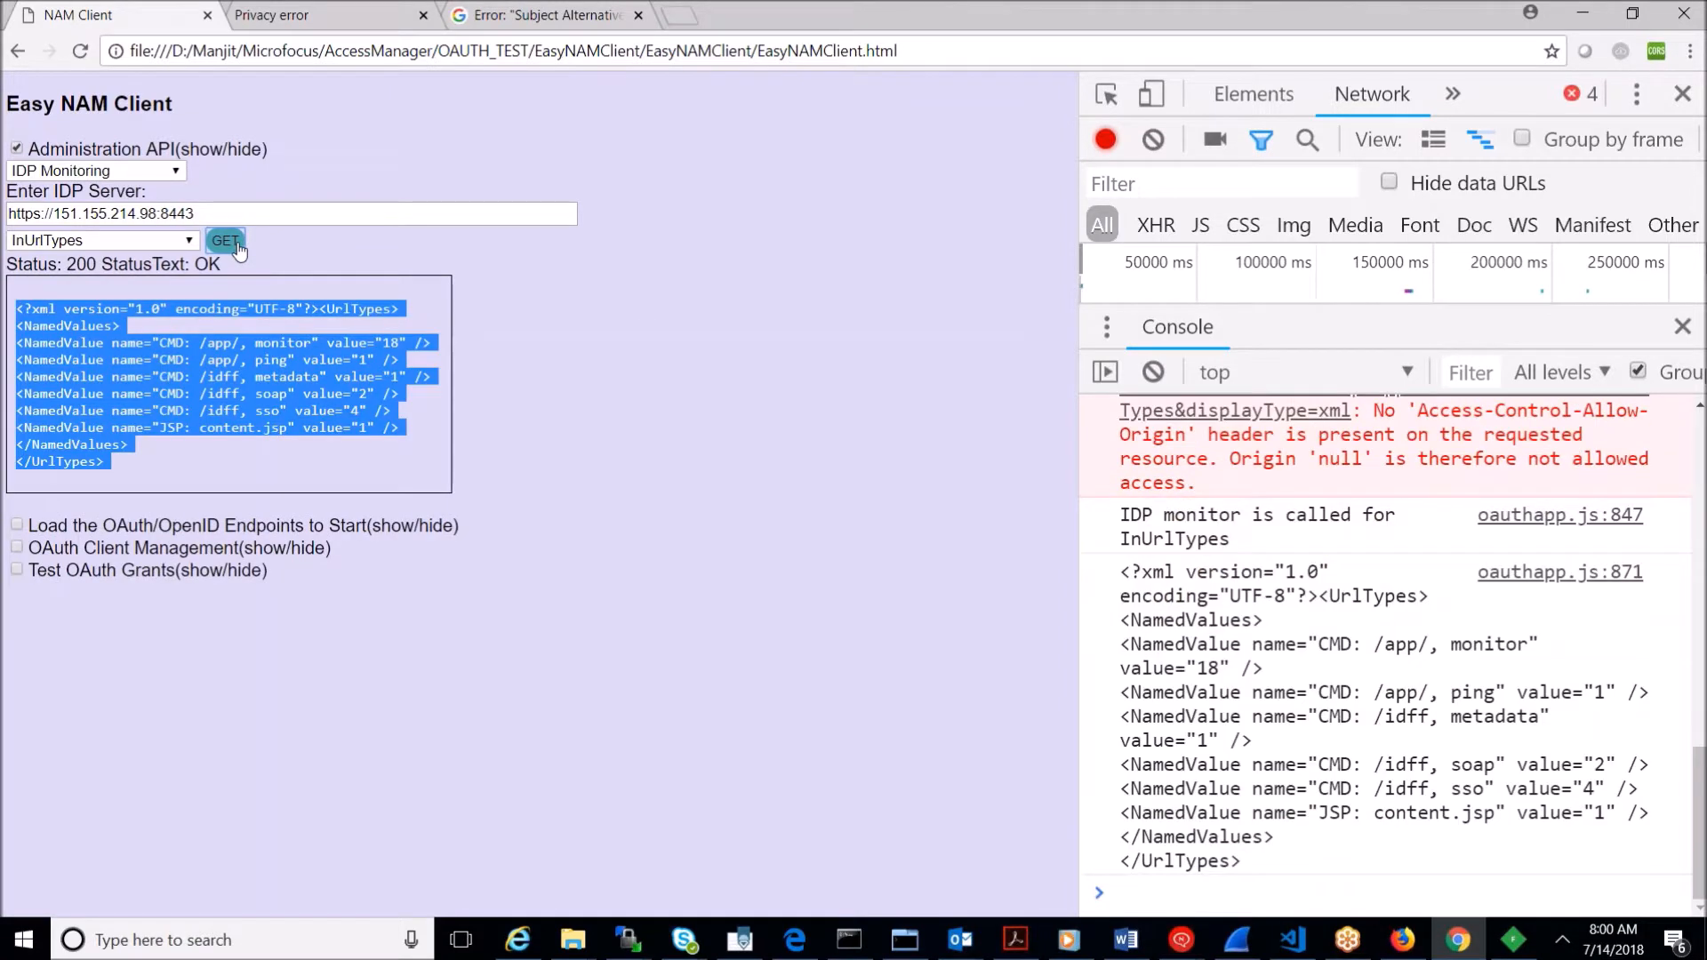
Step: Request the LDAP_Conenction_Waits monitoring data from the IDP server twice
click(103, 240)
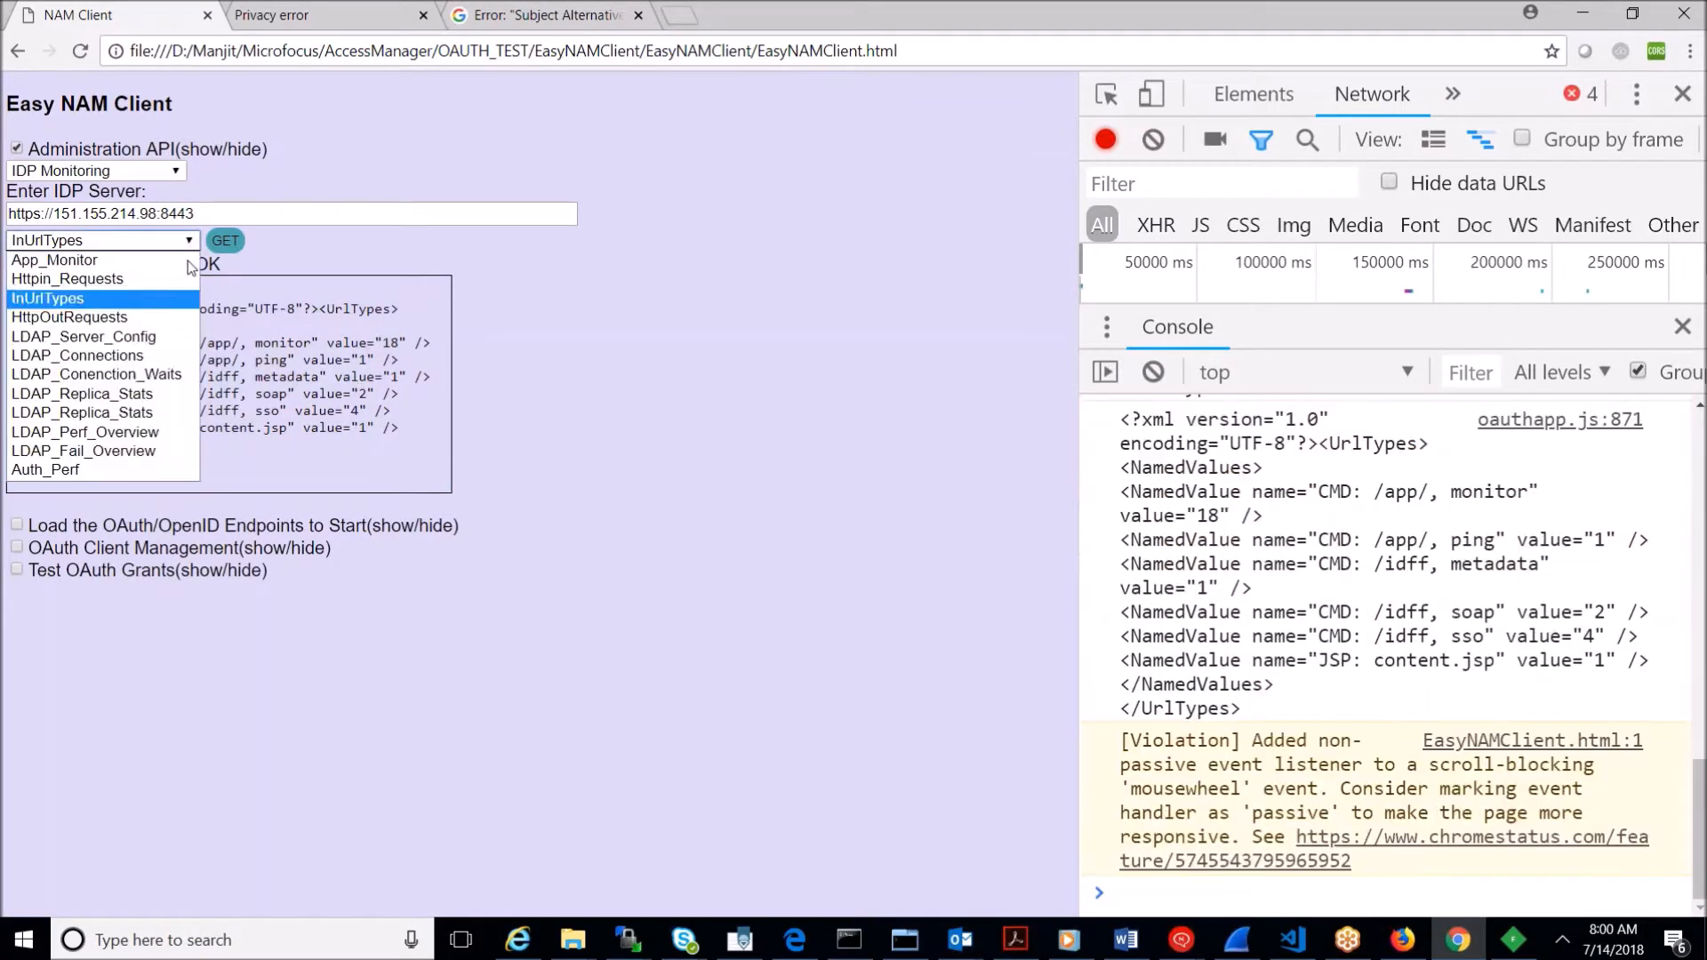
click(89, 374)
click(223, 245)
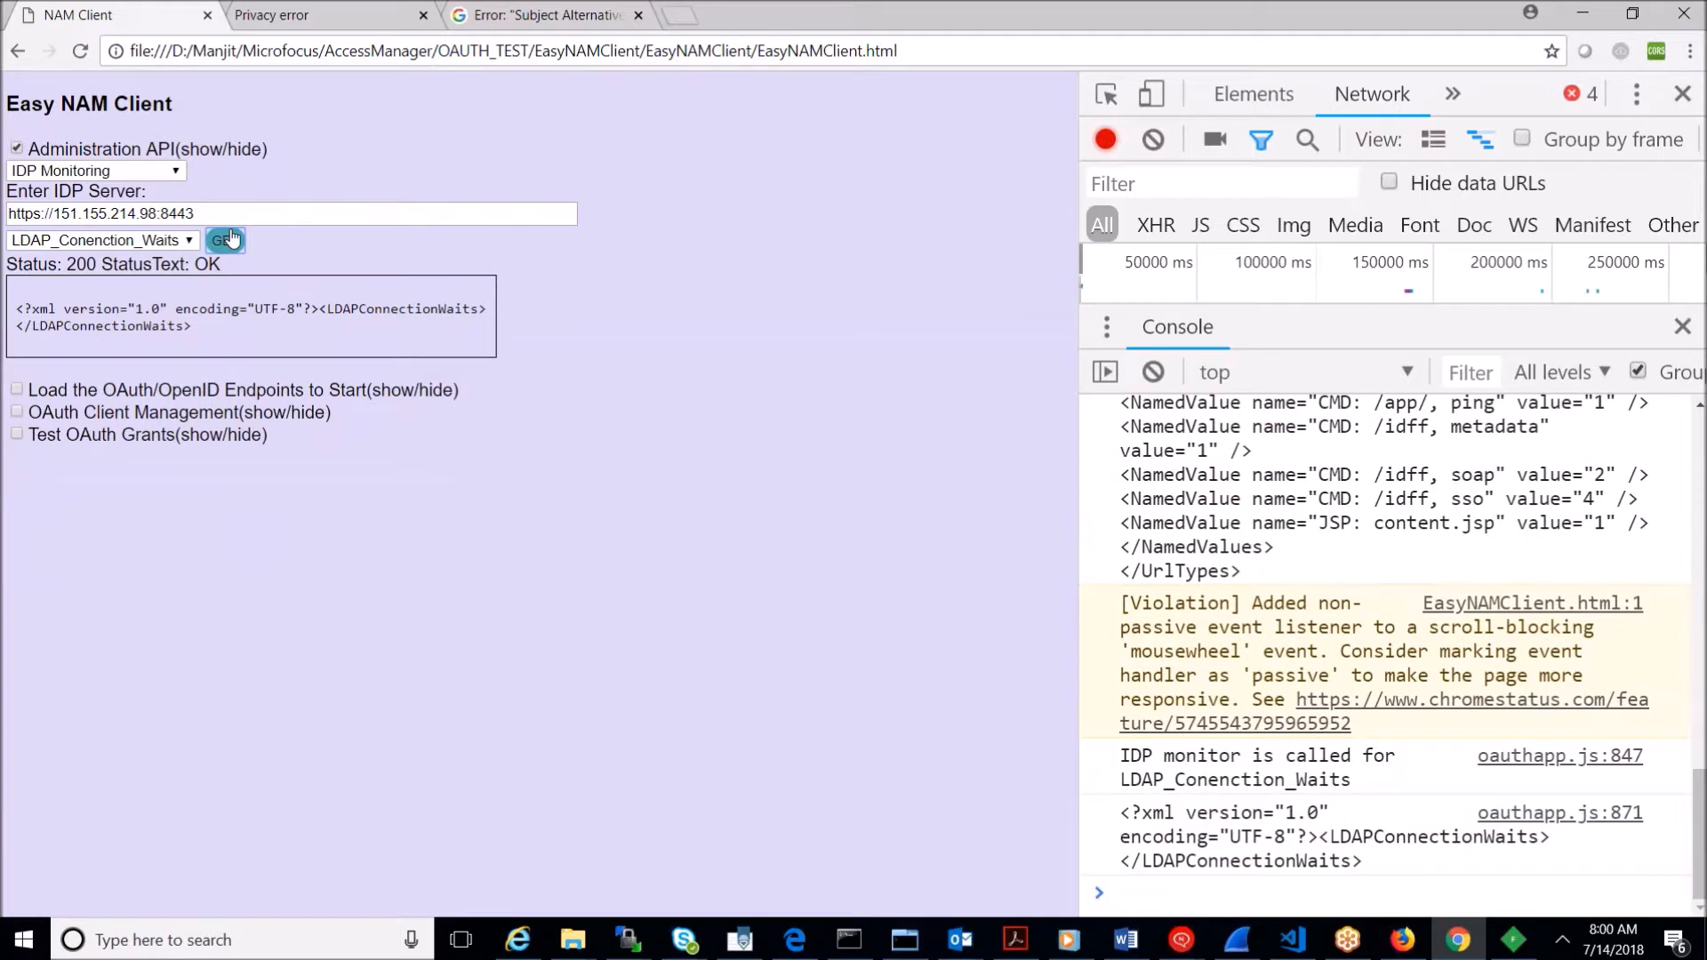
click(234, 249)
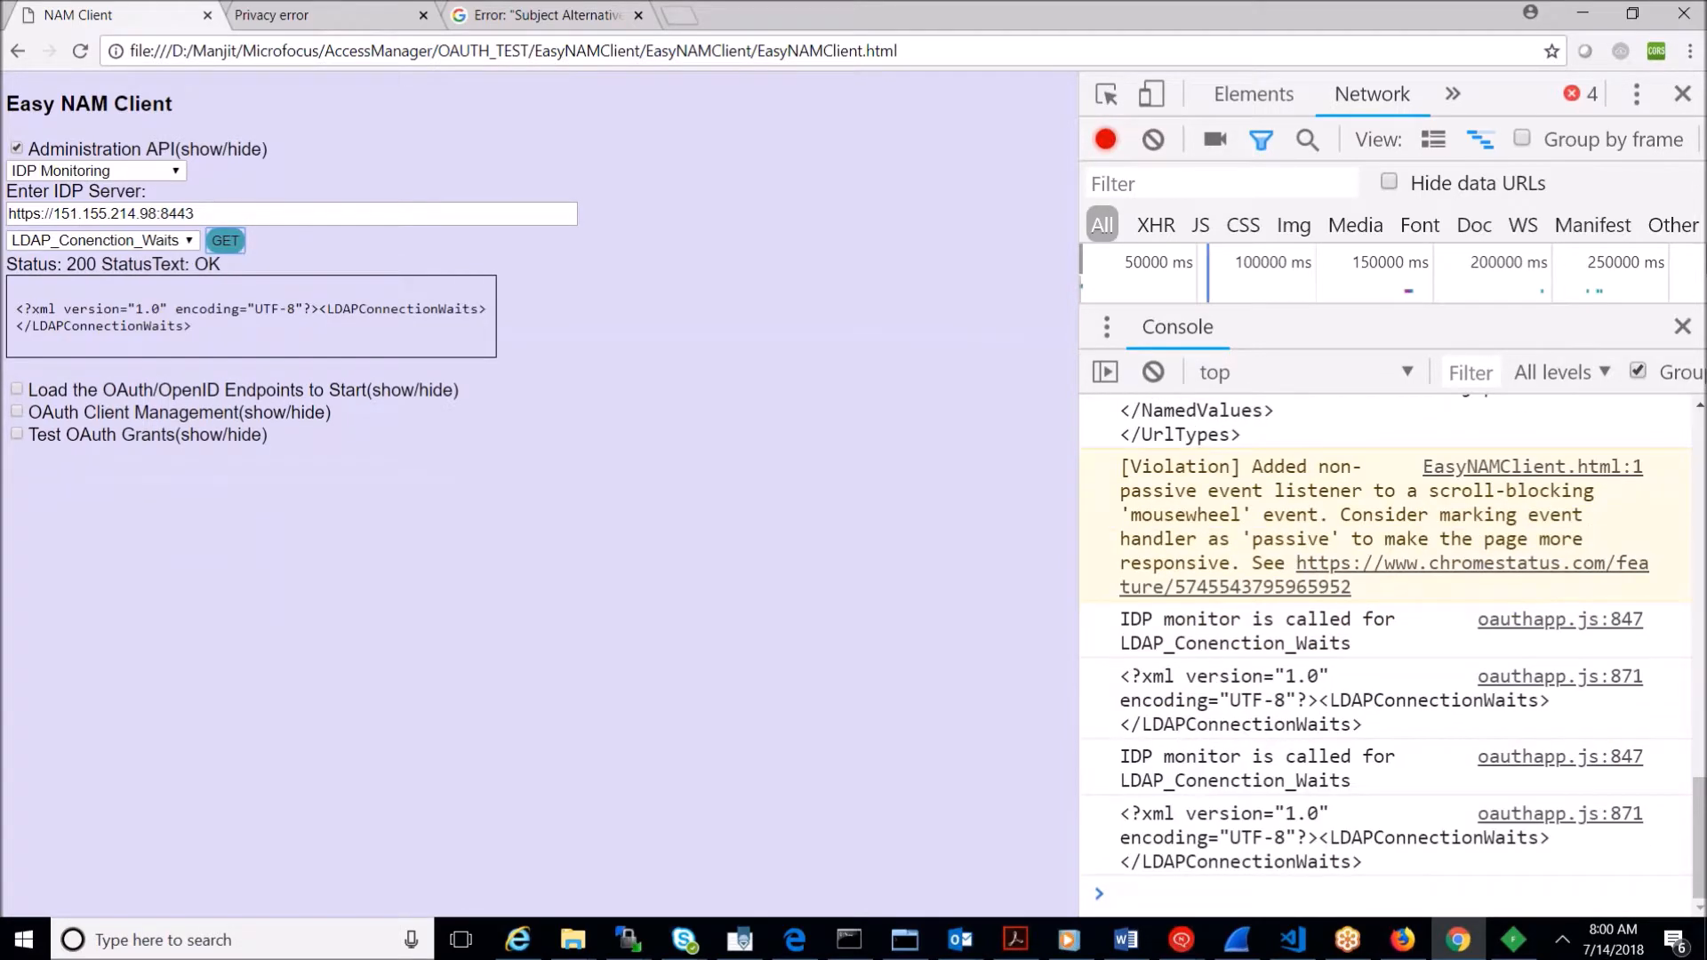
Step: Open Chrome's extensions page, read the CORS Toggle extension's details and description, and close the page
click(1689, 51)
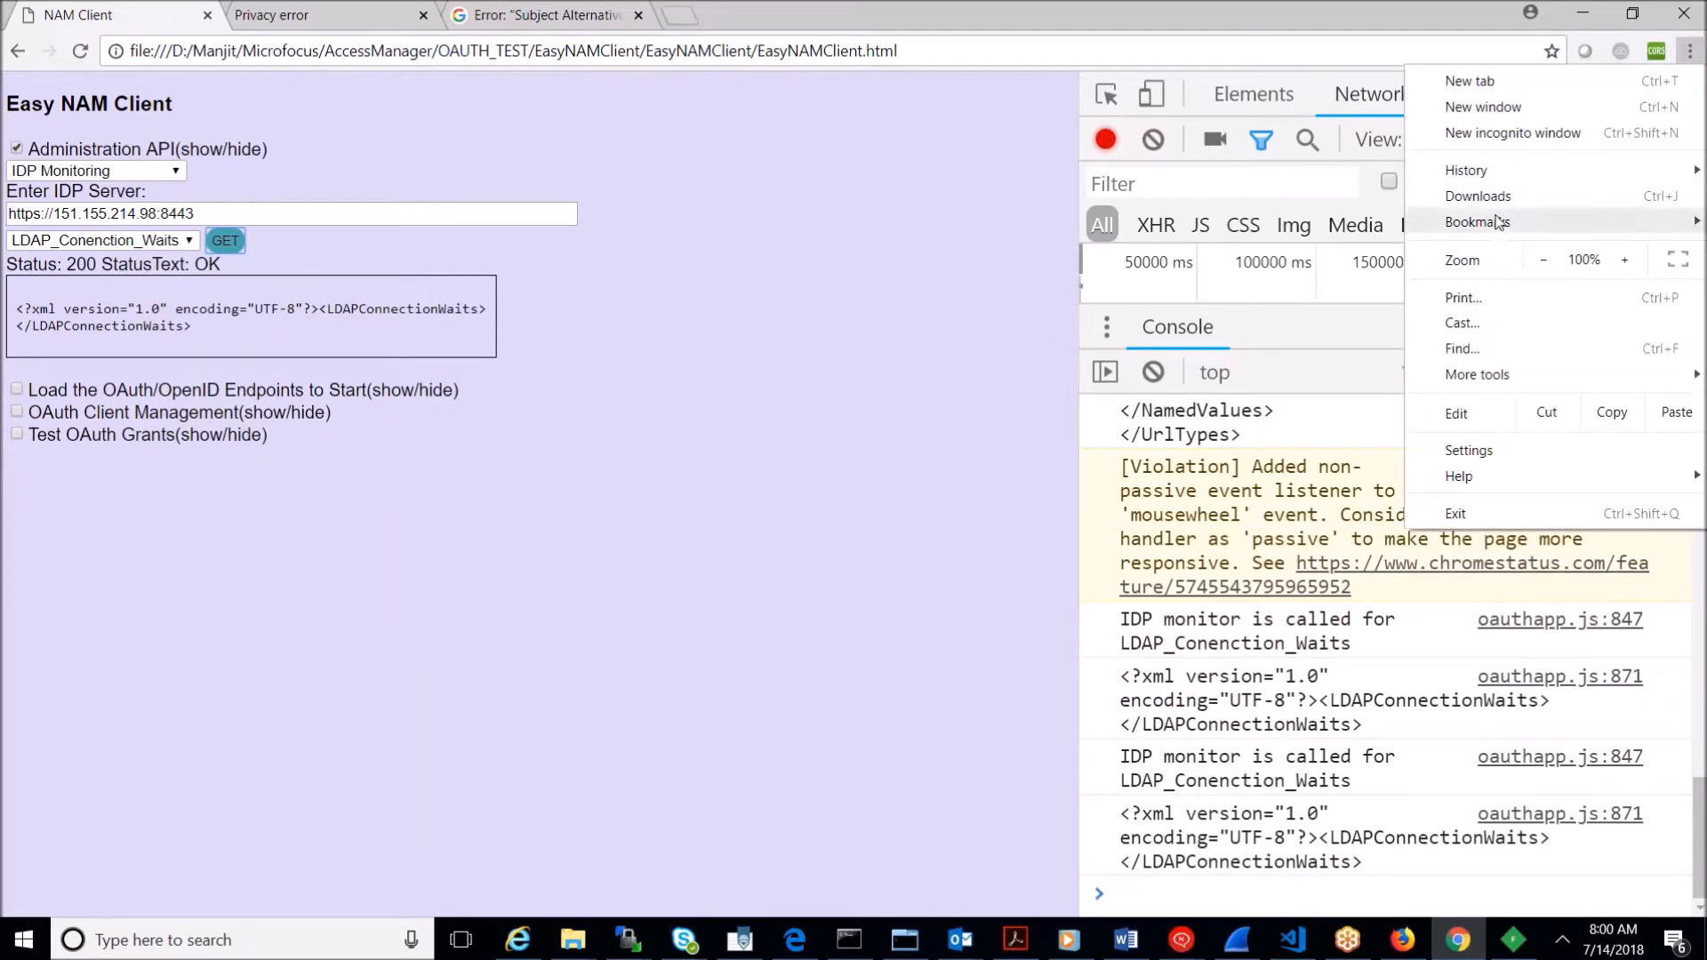
mouse_move(1500, 380)
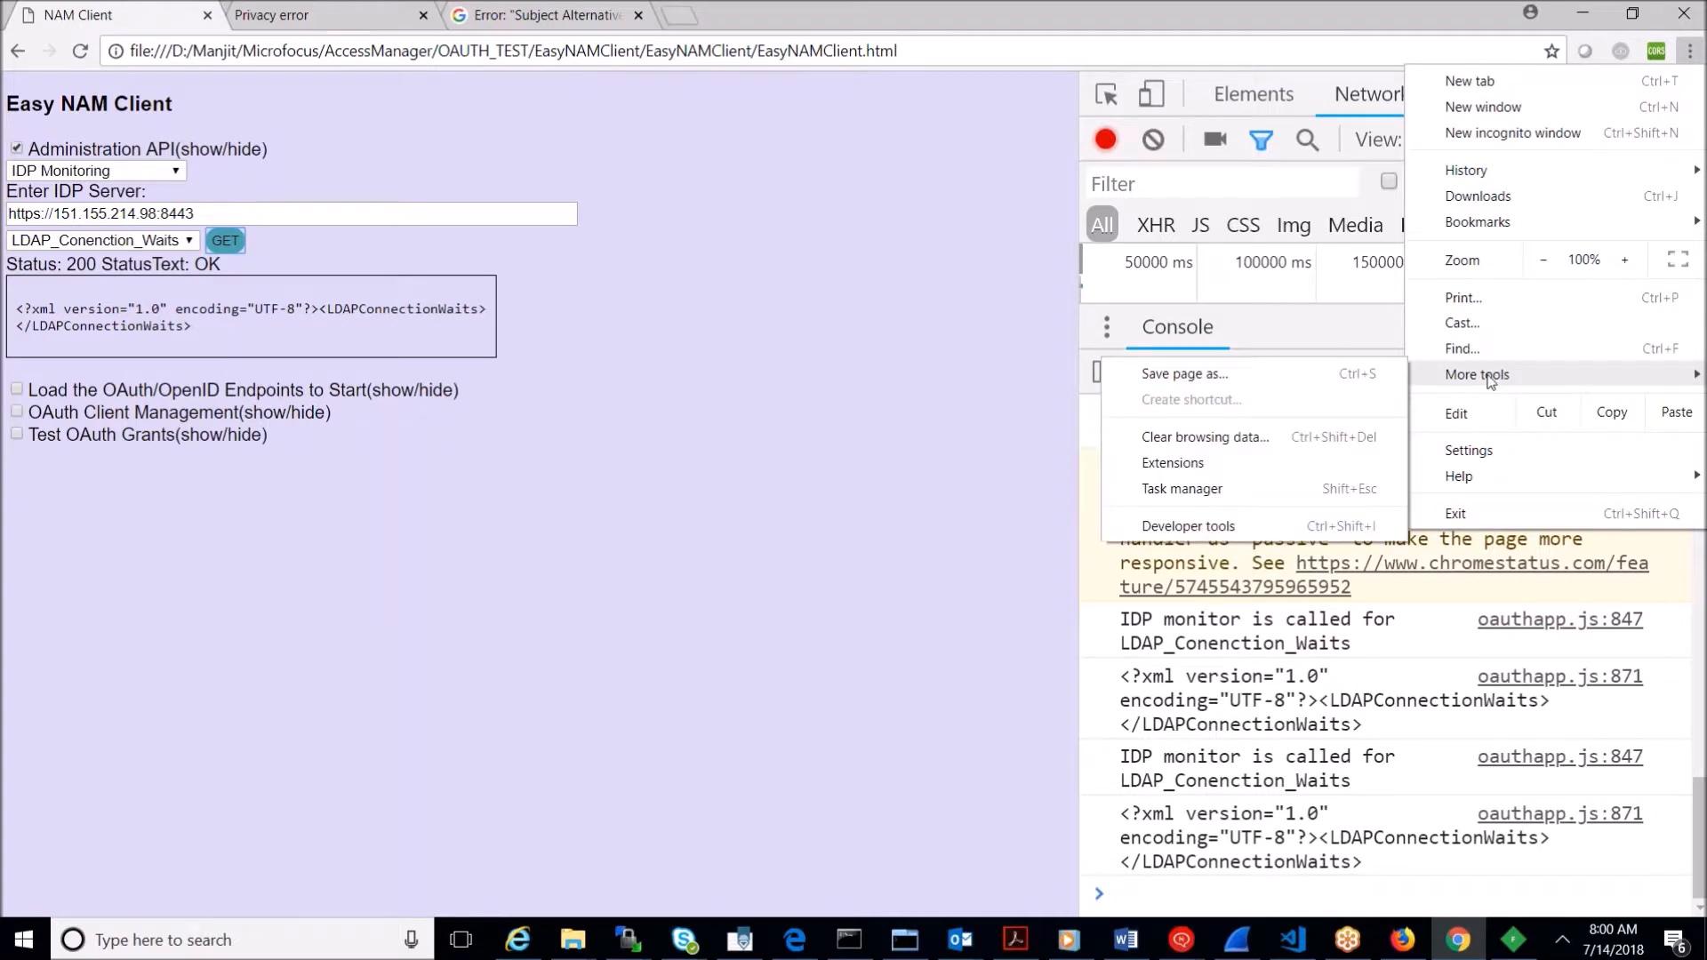
click(1251, 462)
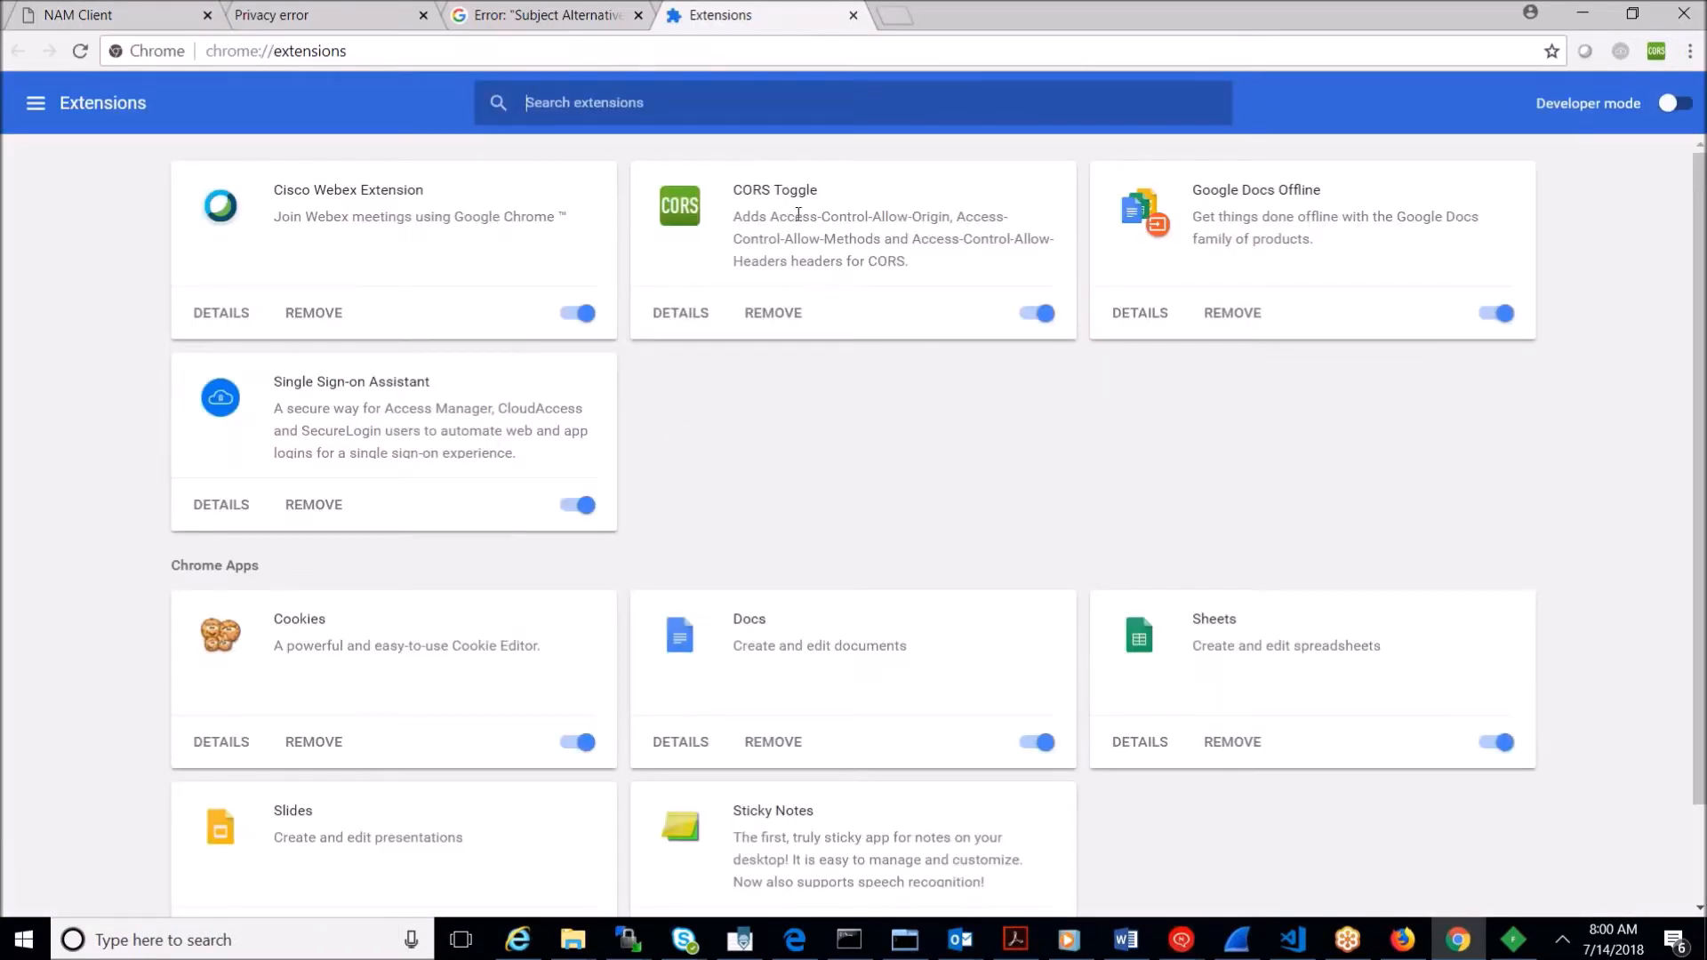
triple_click(802, 246)
click(661, 318)
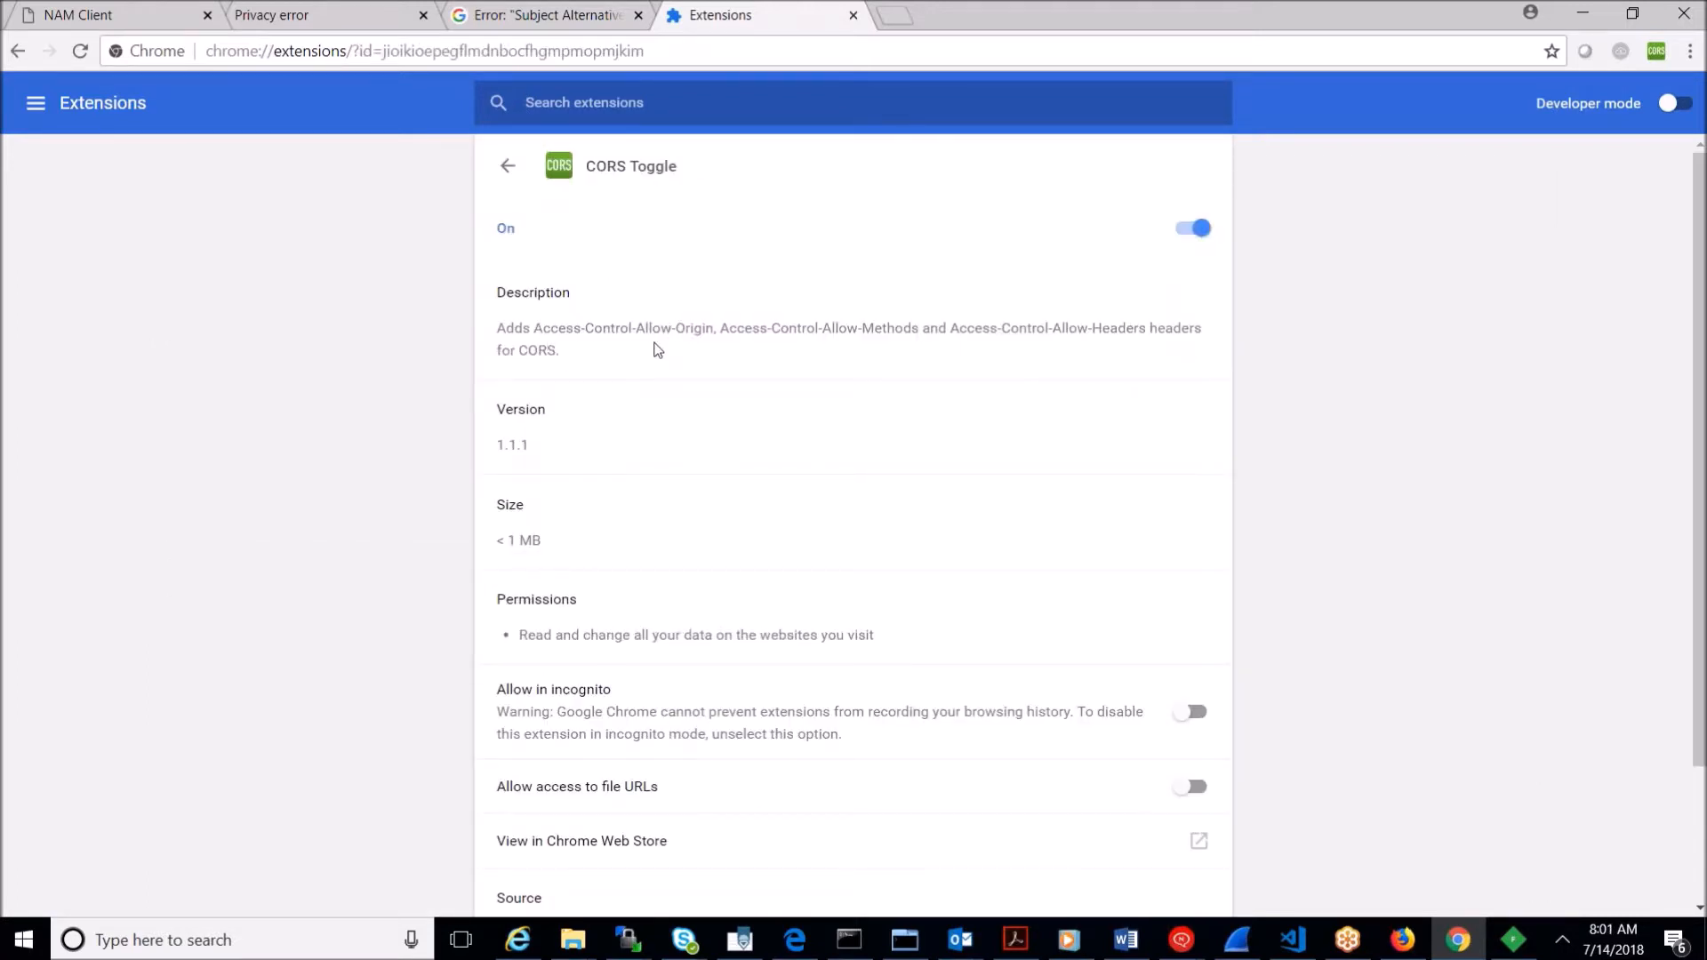
triple_click(703, 336)
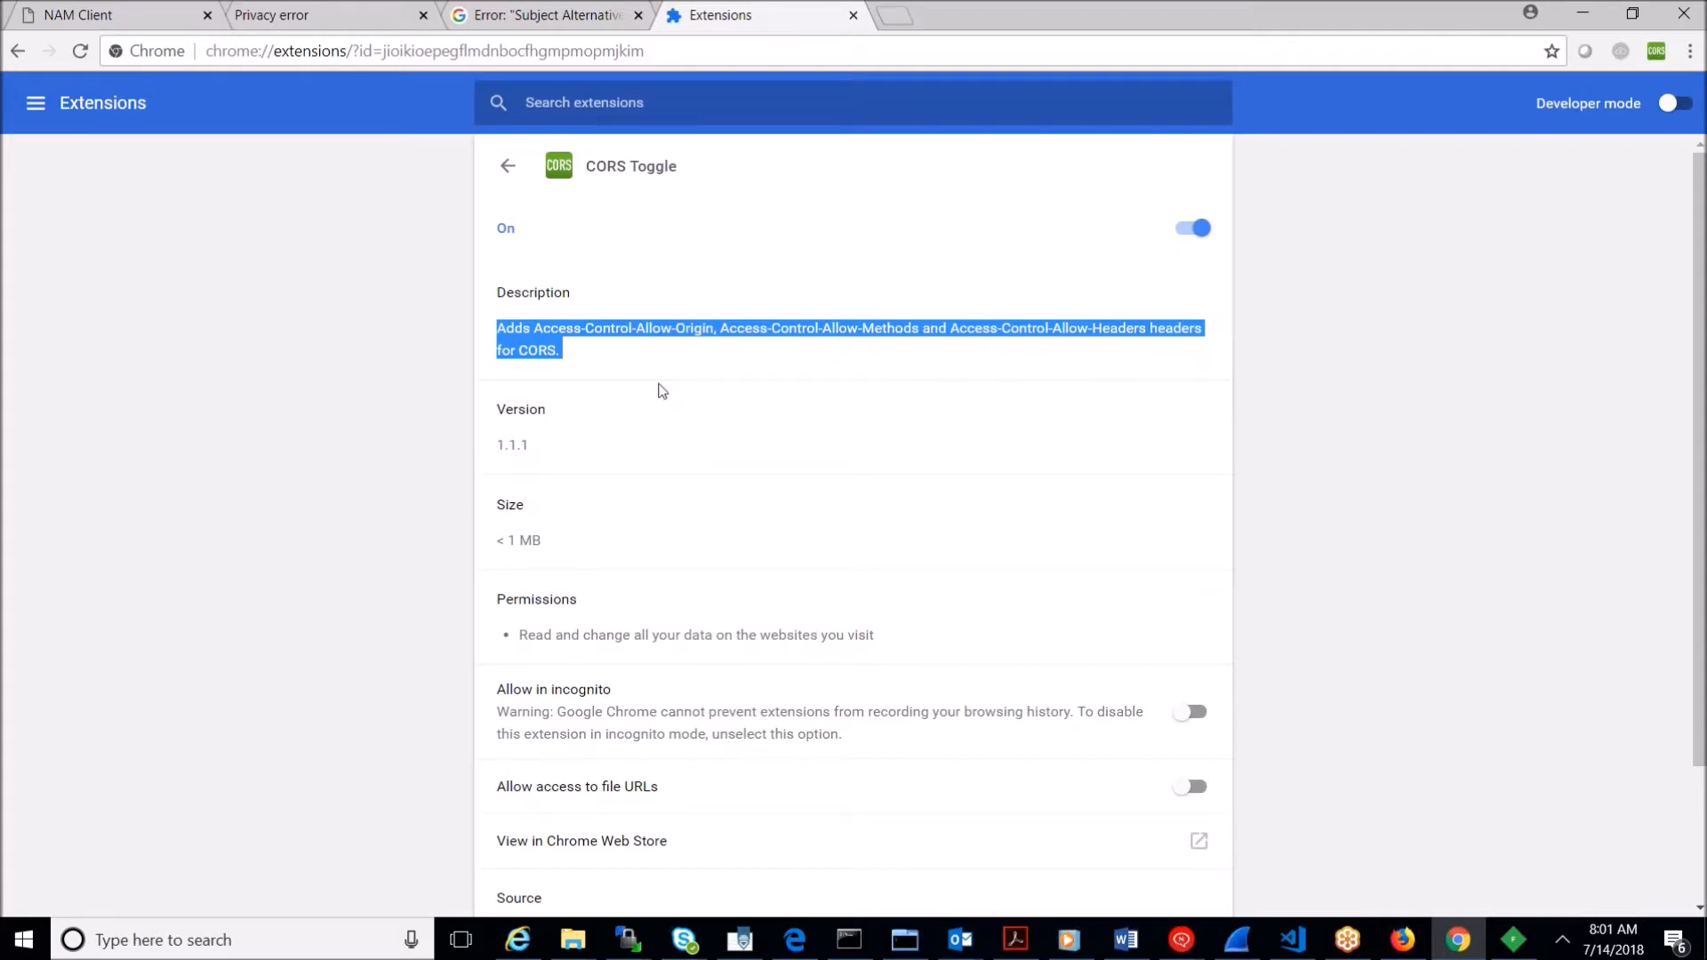
click(853, 16)
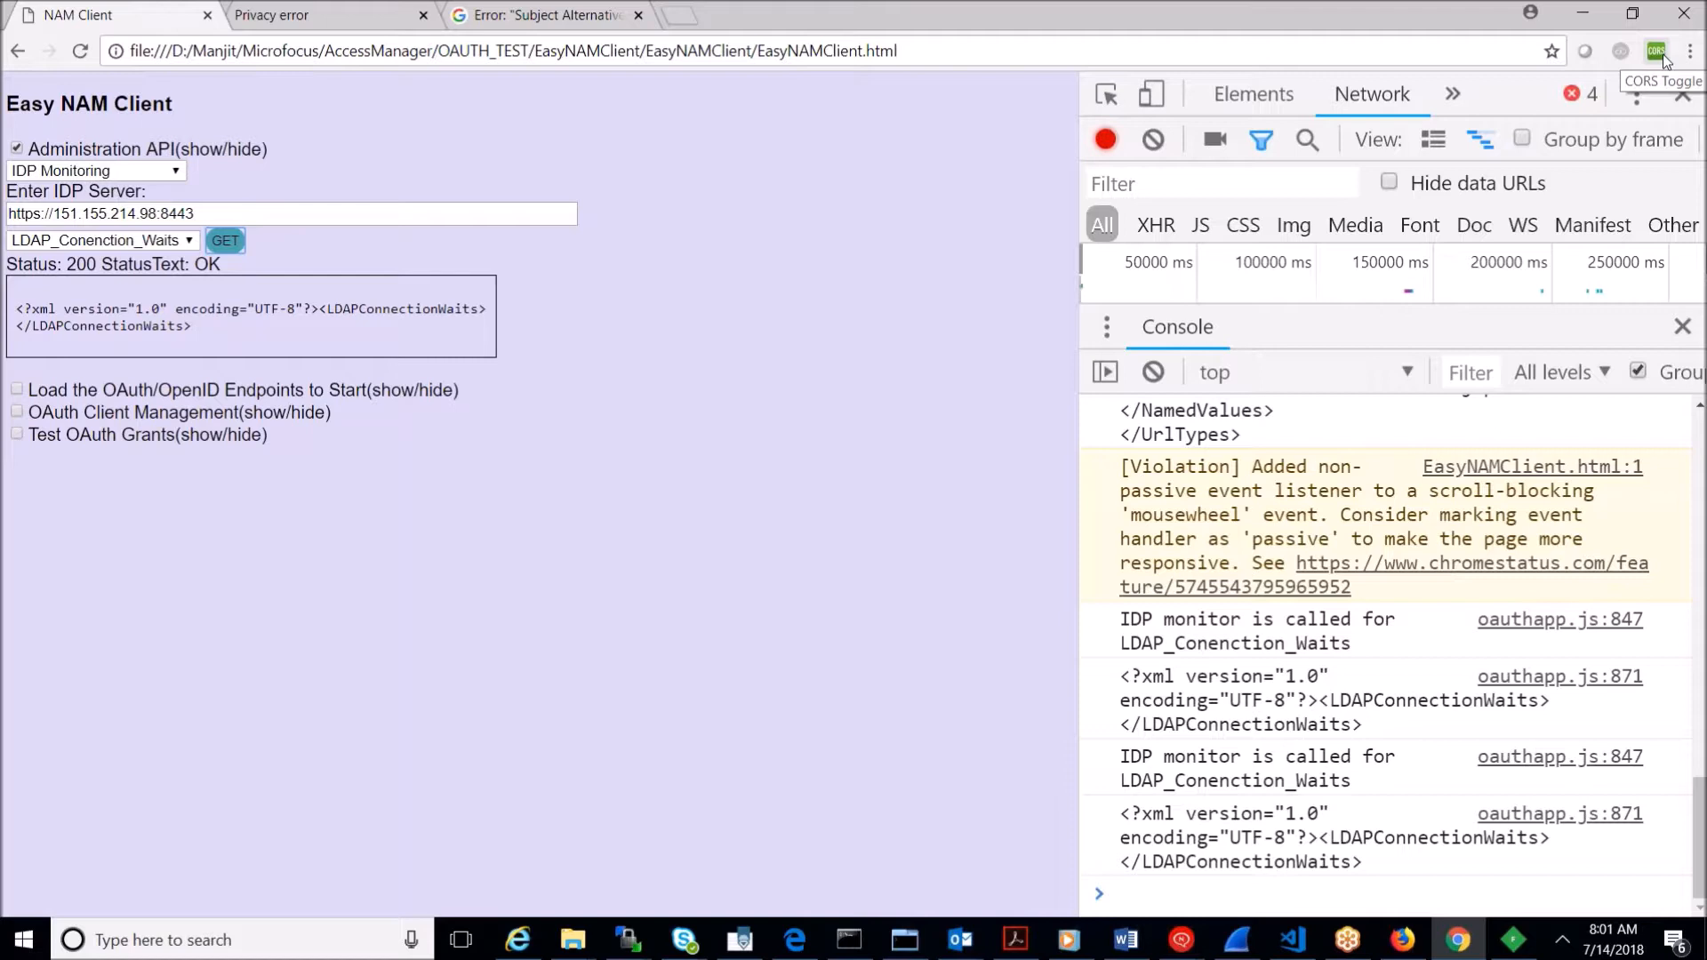
Step: Request the LDAP_Fail_Overview monitoring data from the IDP server
click(125, 241)
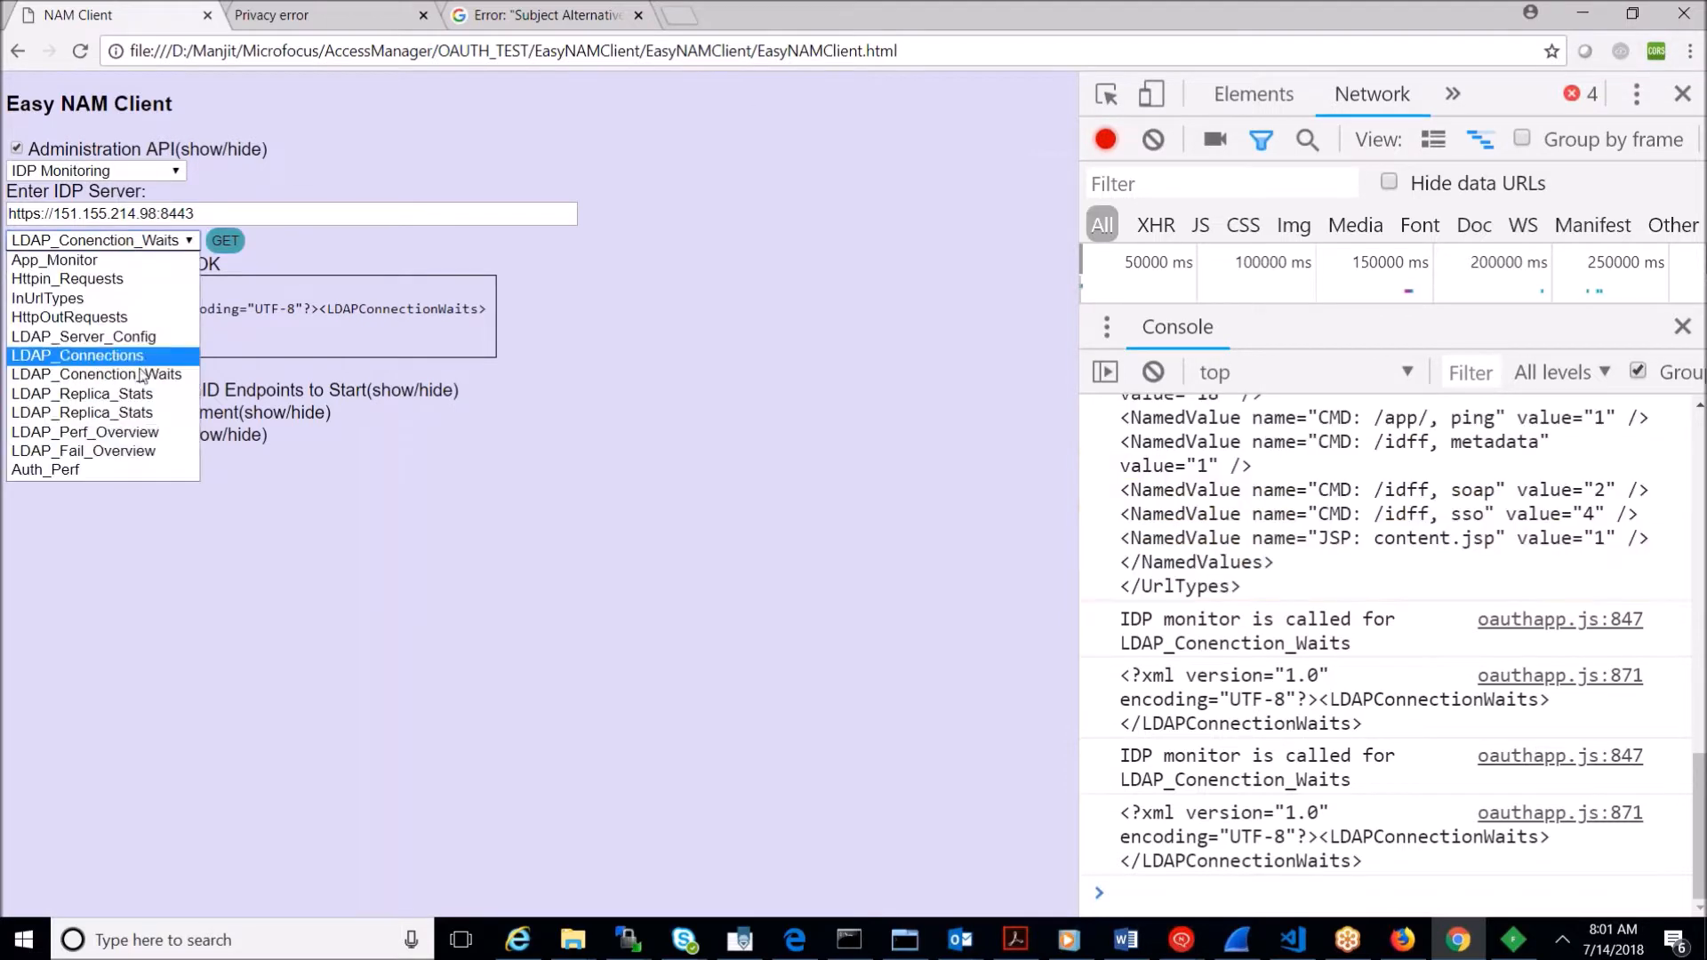
click(124, 451)
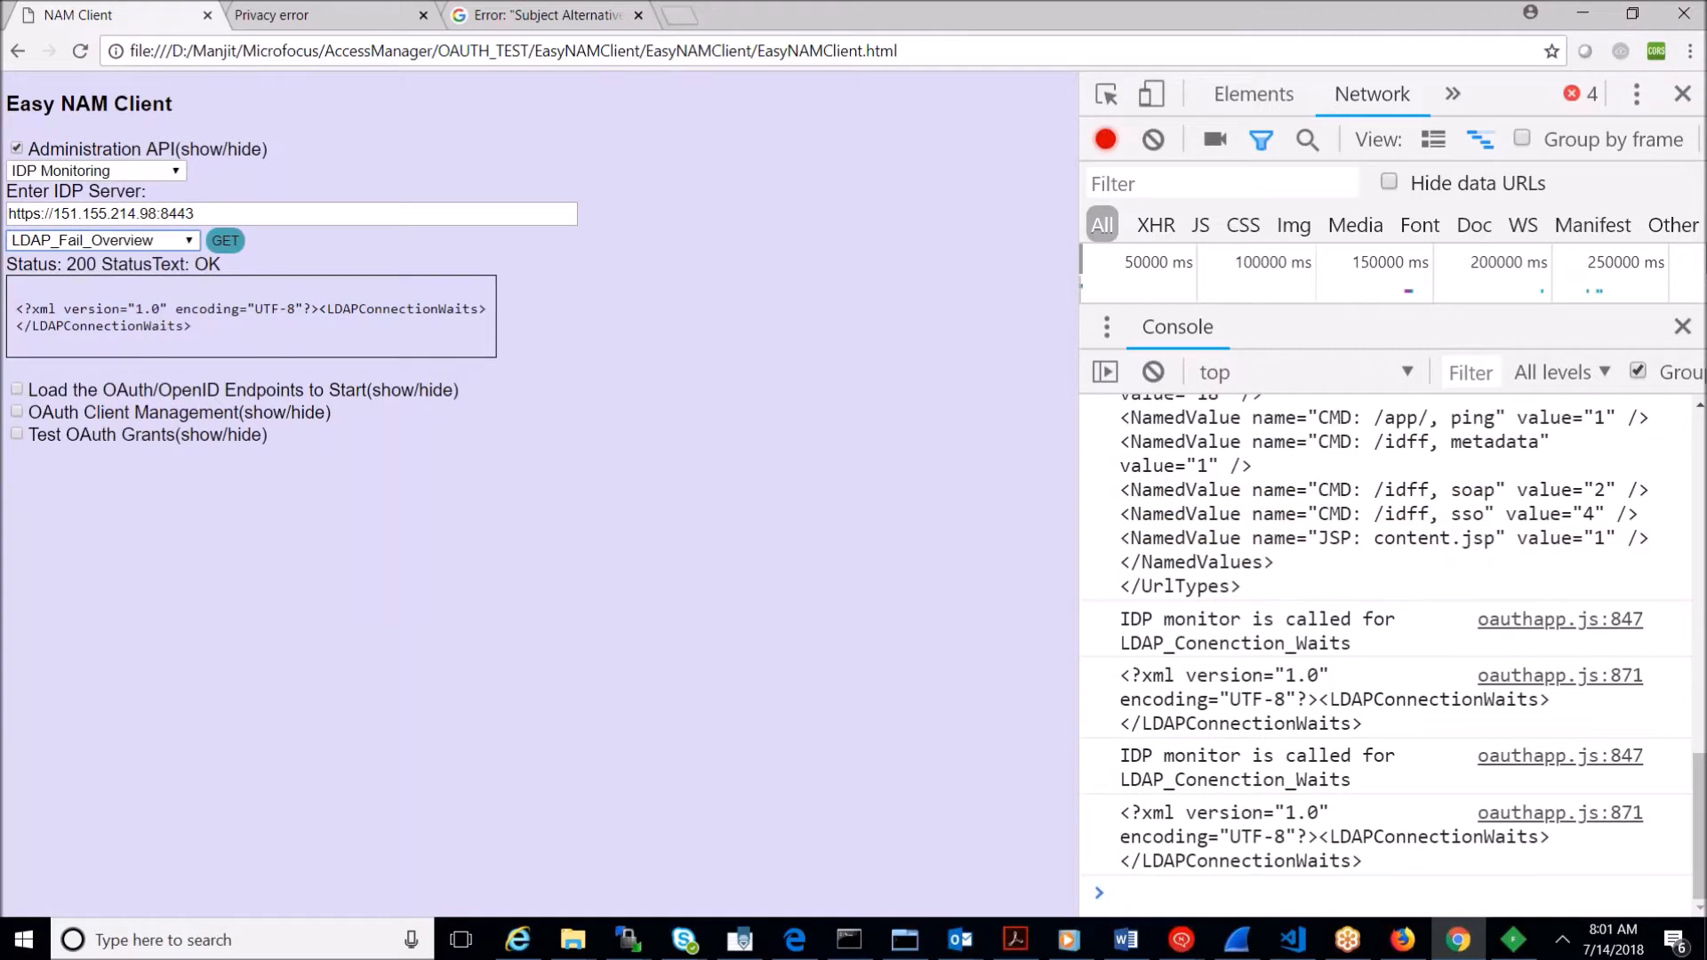
click(229, 246)
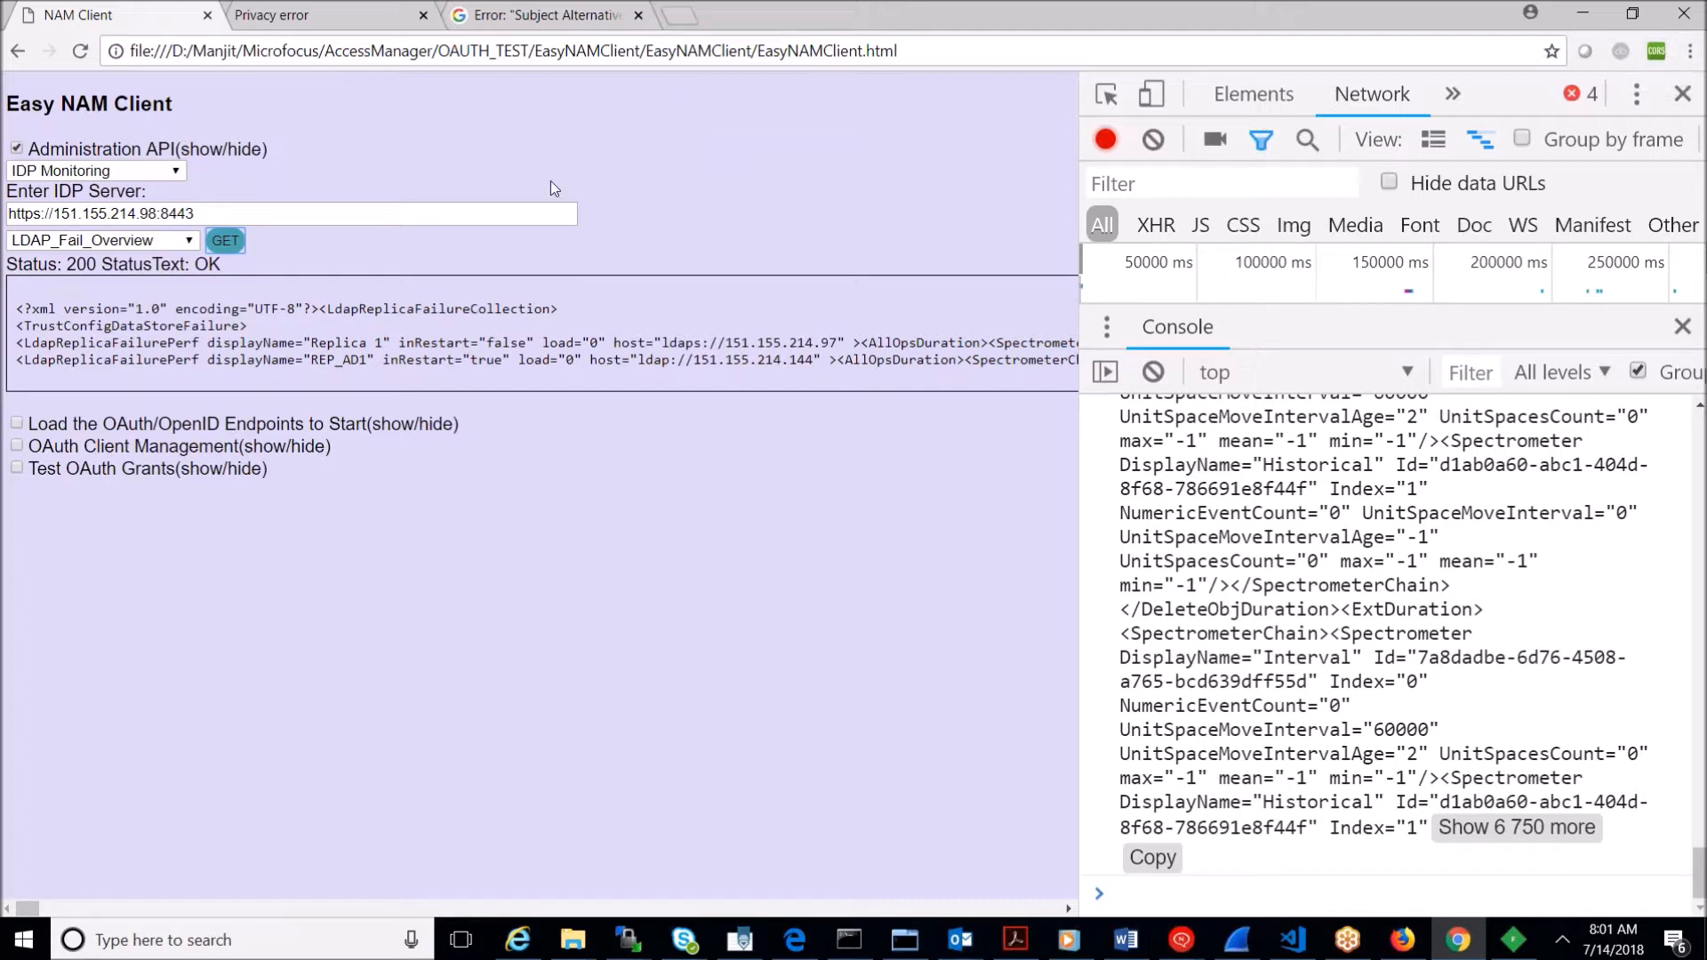
Step: Turn off the CORS Toggle extension, then switch to Fiddler and close it
click(1656, 52)
triple_click(789, 359)
click(789, 359)
mouse_move(1459, 949)
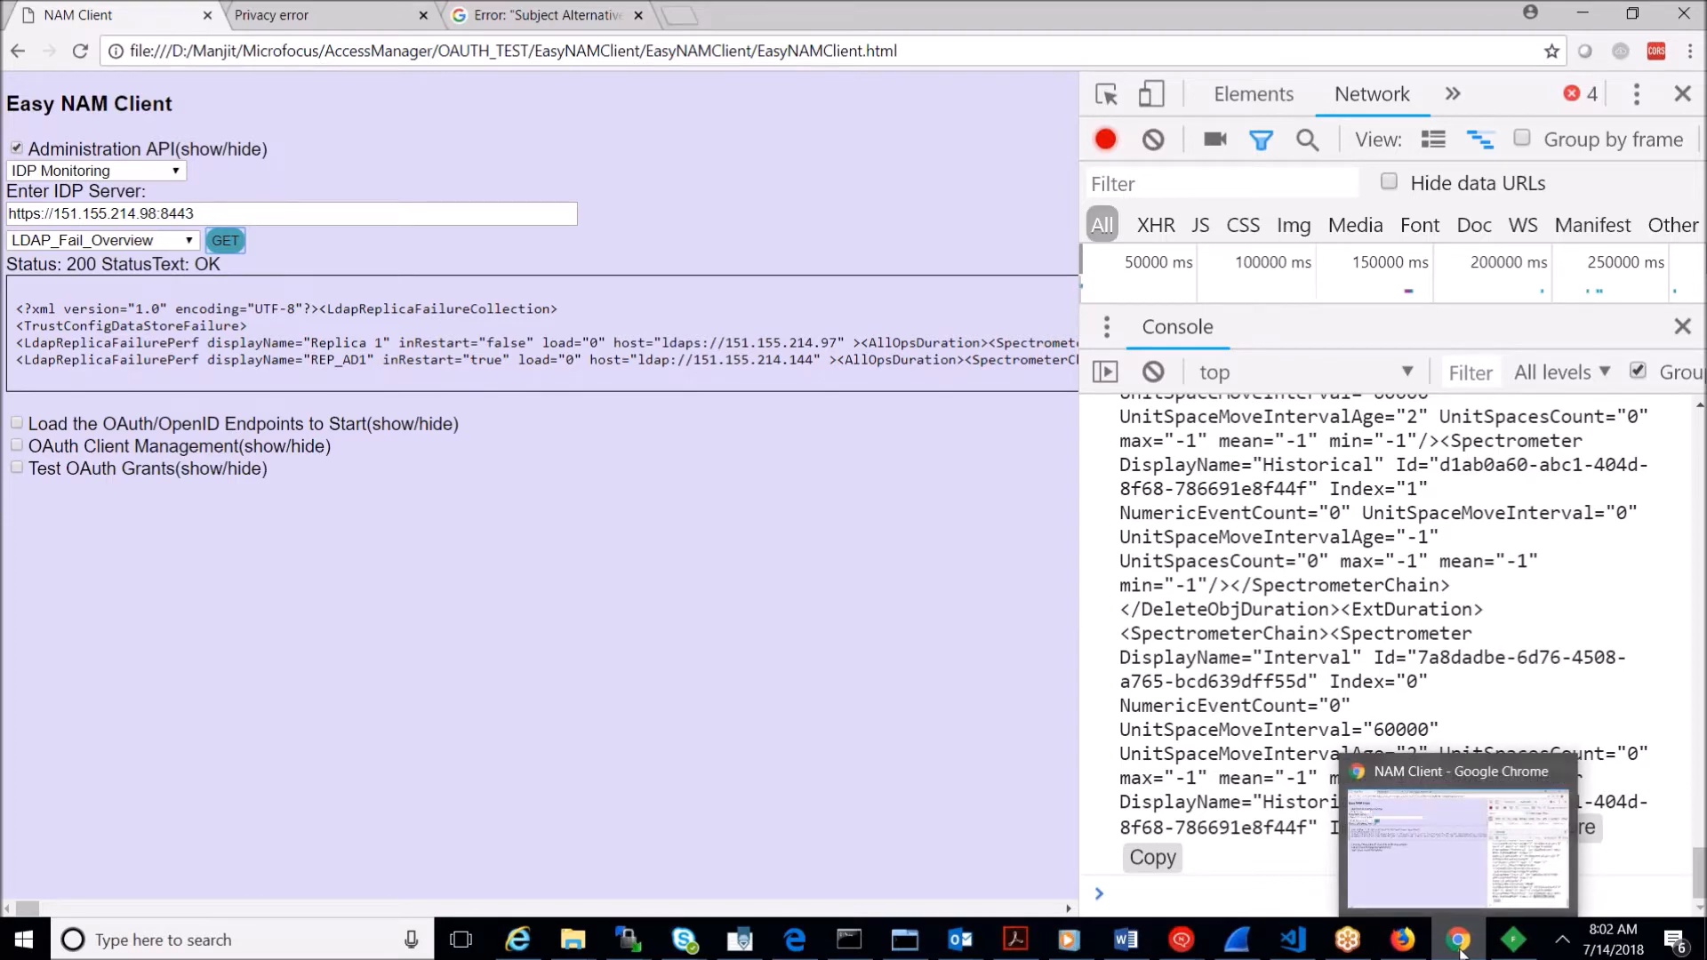
click(1516, 941)
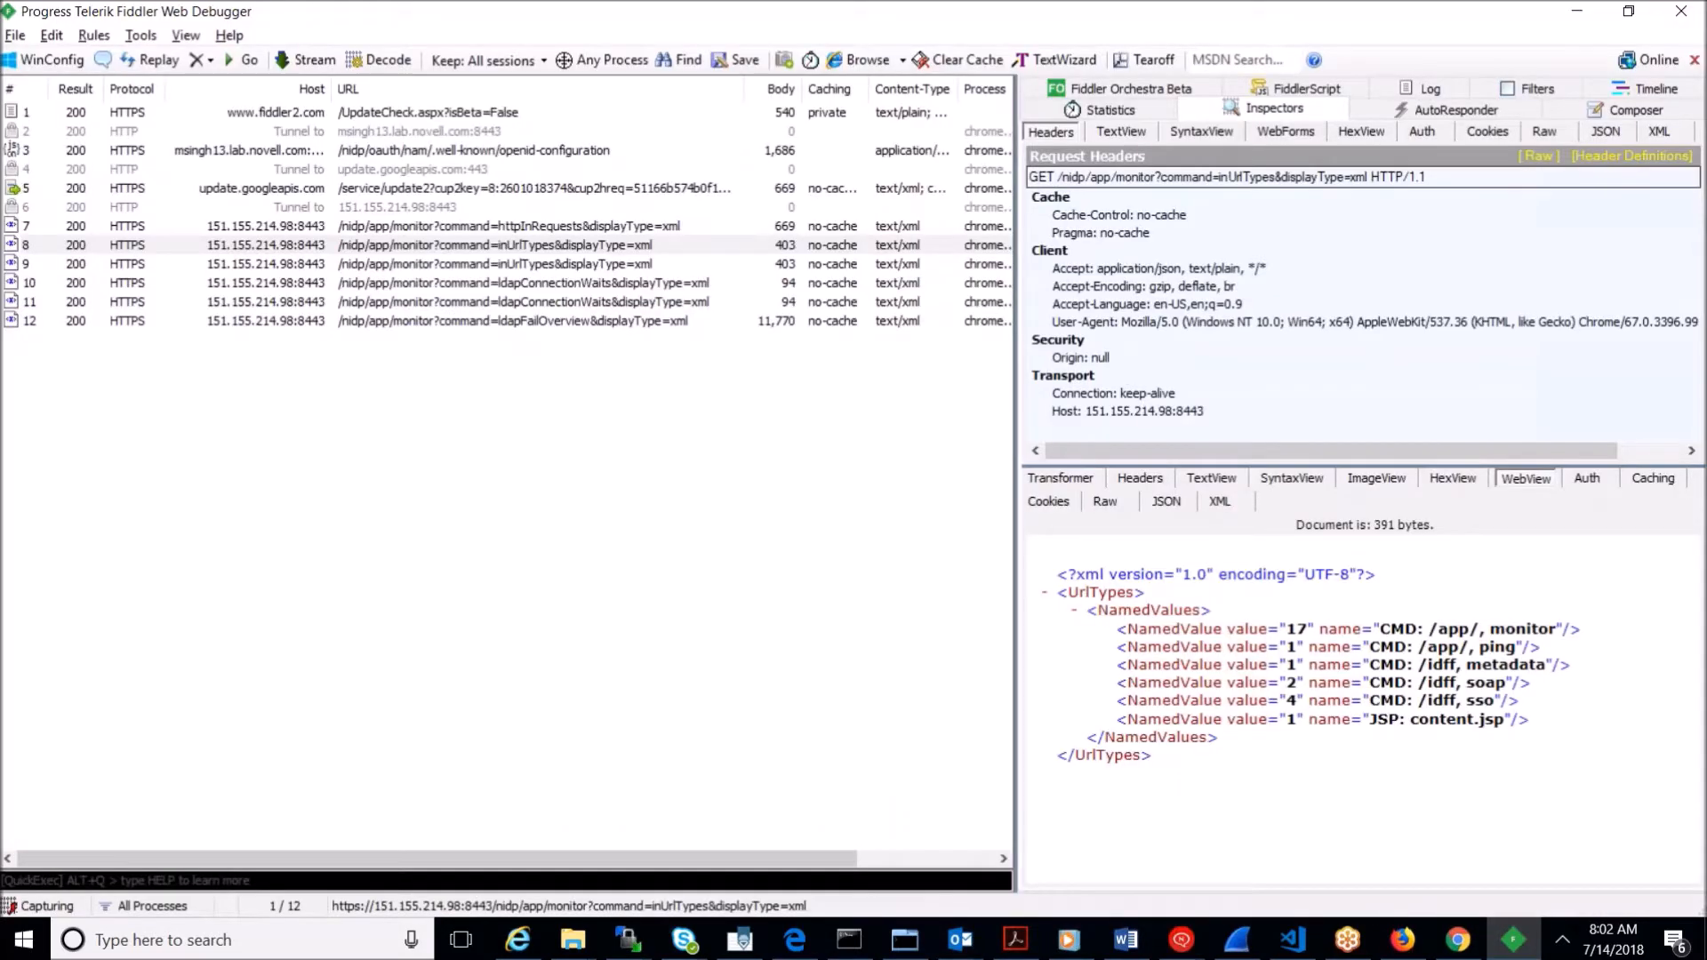
click(1681, 12)
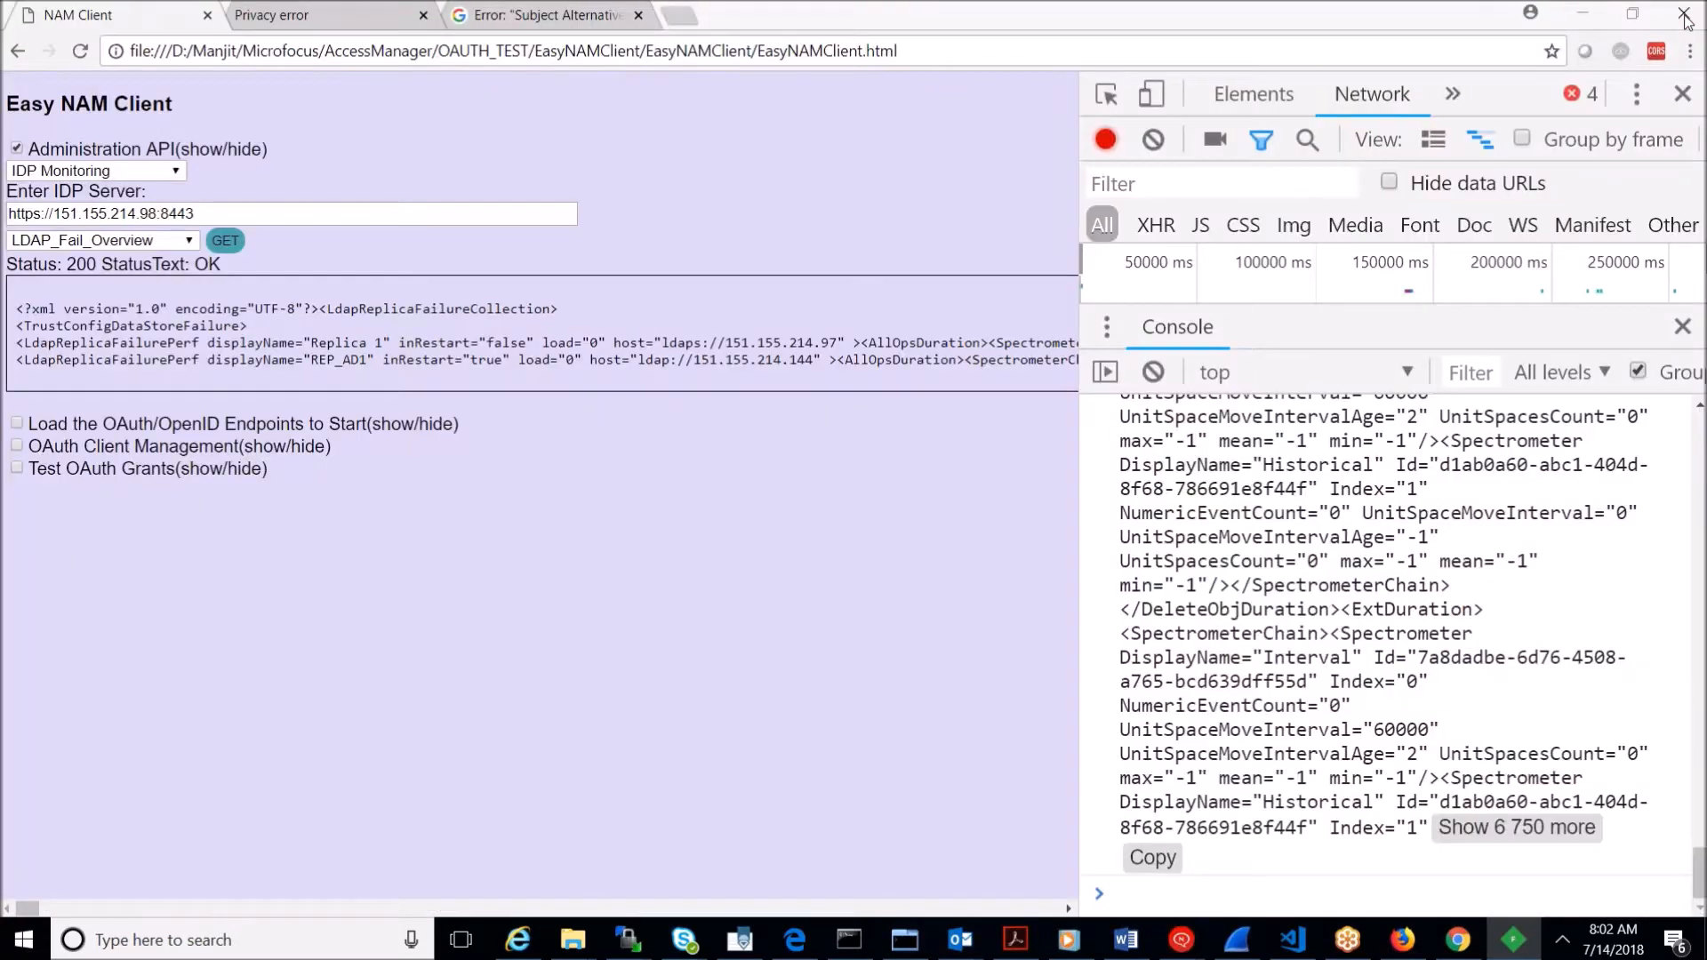
Step: Hide the Administration API section, show the OAuth/OpenID endpoint loader and request the OAuth endpoints from the prefilled IDP URL
click(190, 241)
click(18, 153)
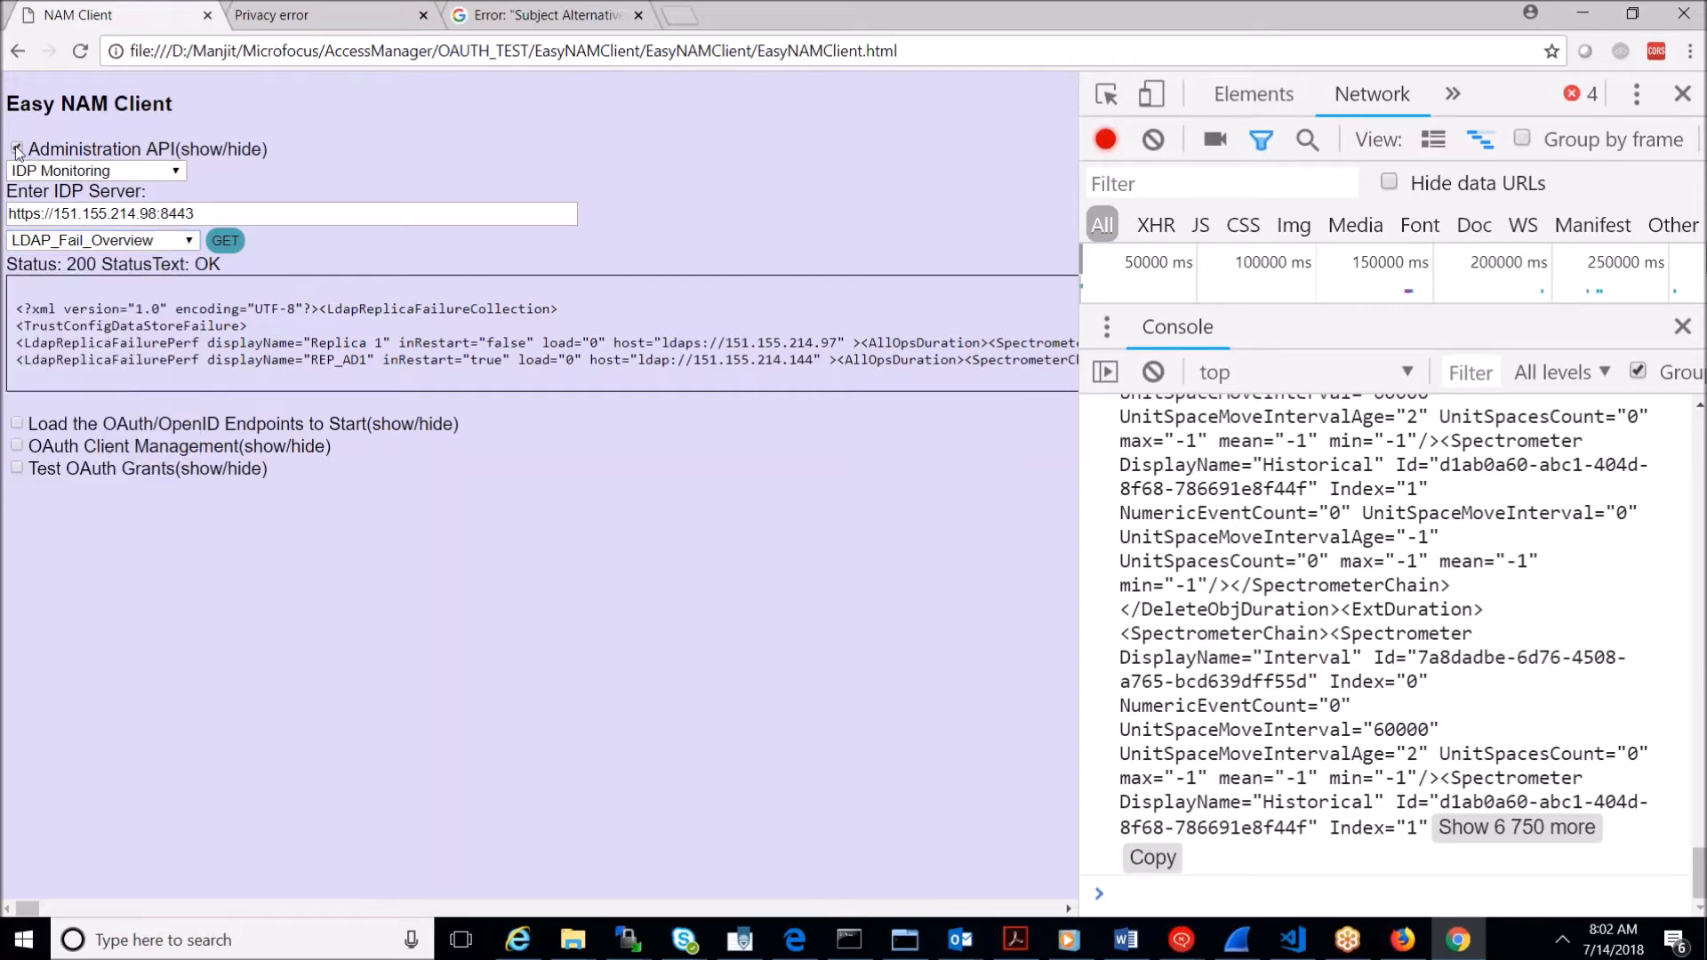
click(16, 173)
click(753, 220)
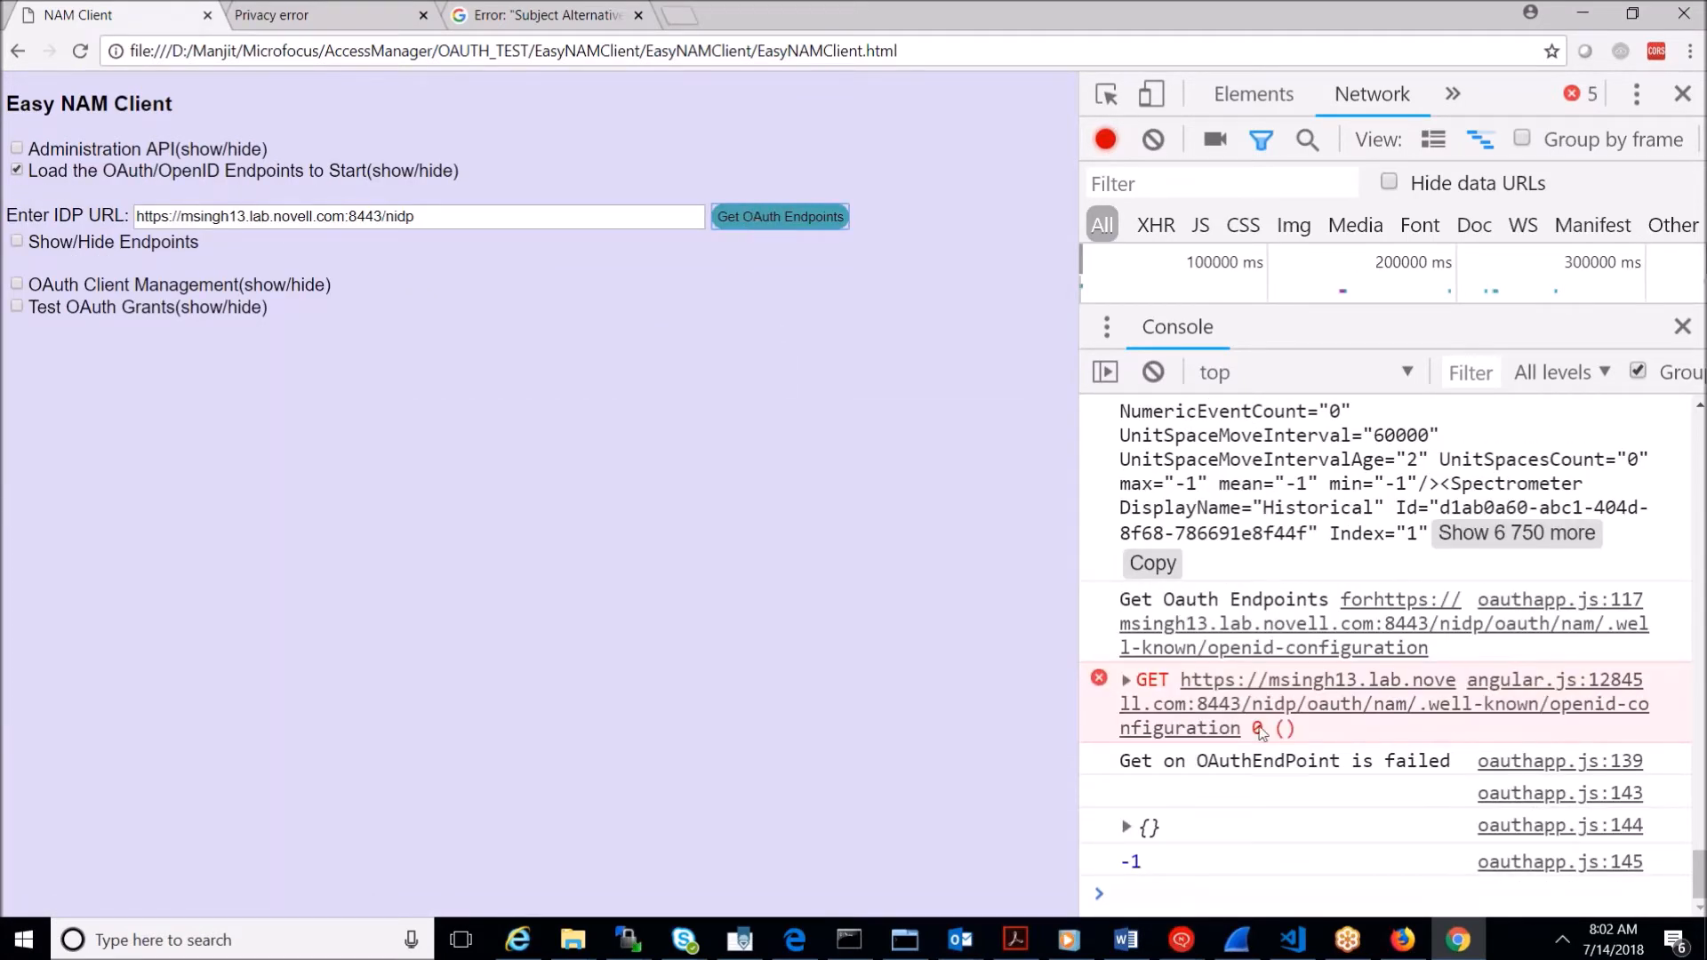
Step: Expand the failed endpoint request in the console and inspect the error on line 12845 of angular.js
click(1139, 686)
click(1138, 687)
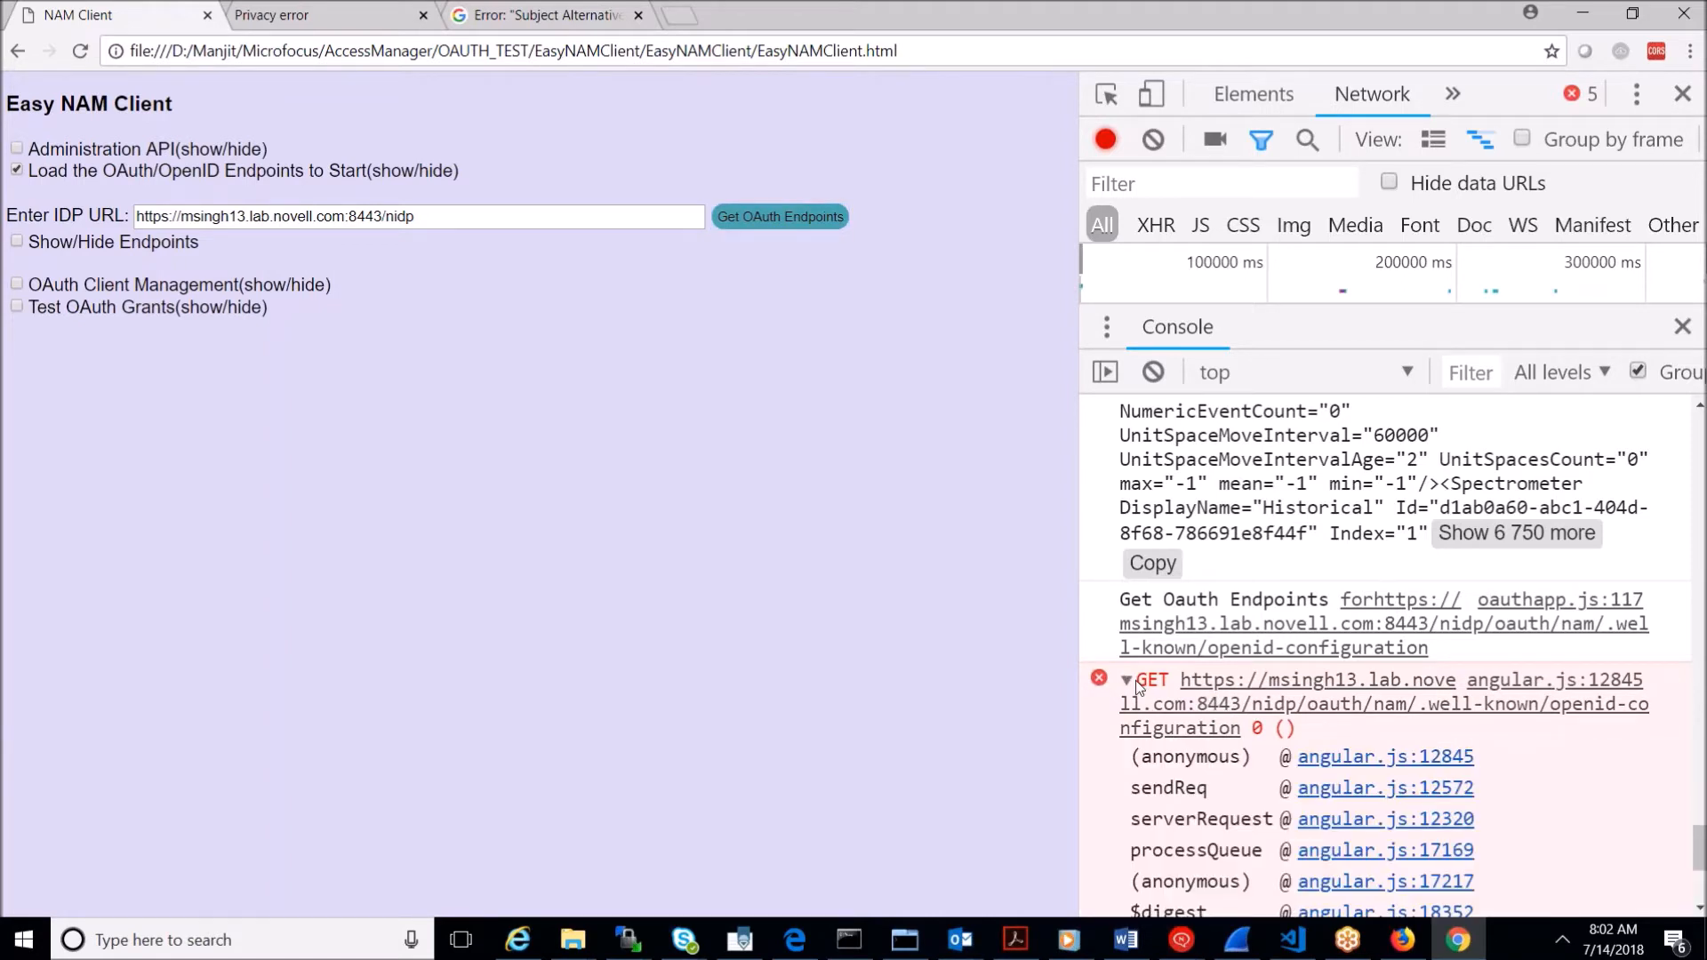
click(1360, 757)
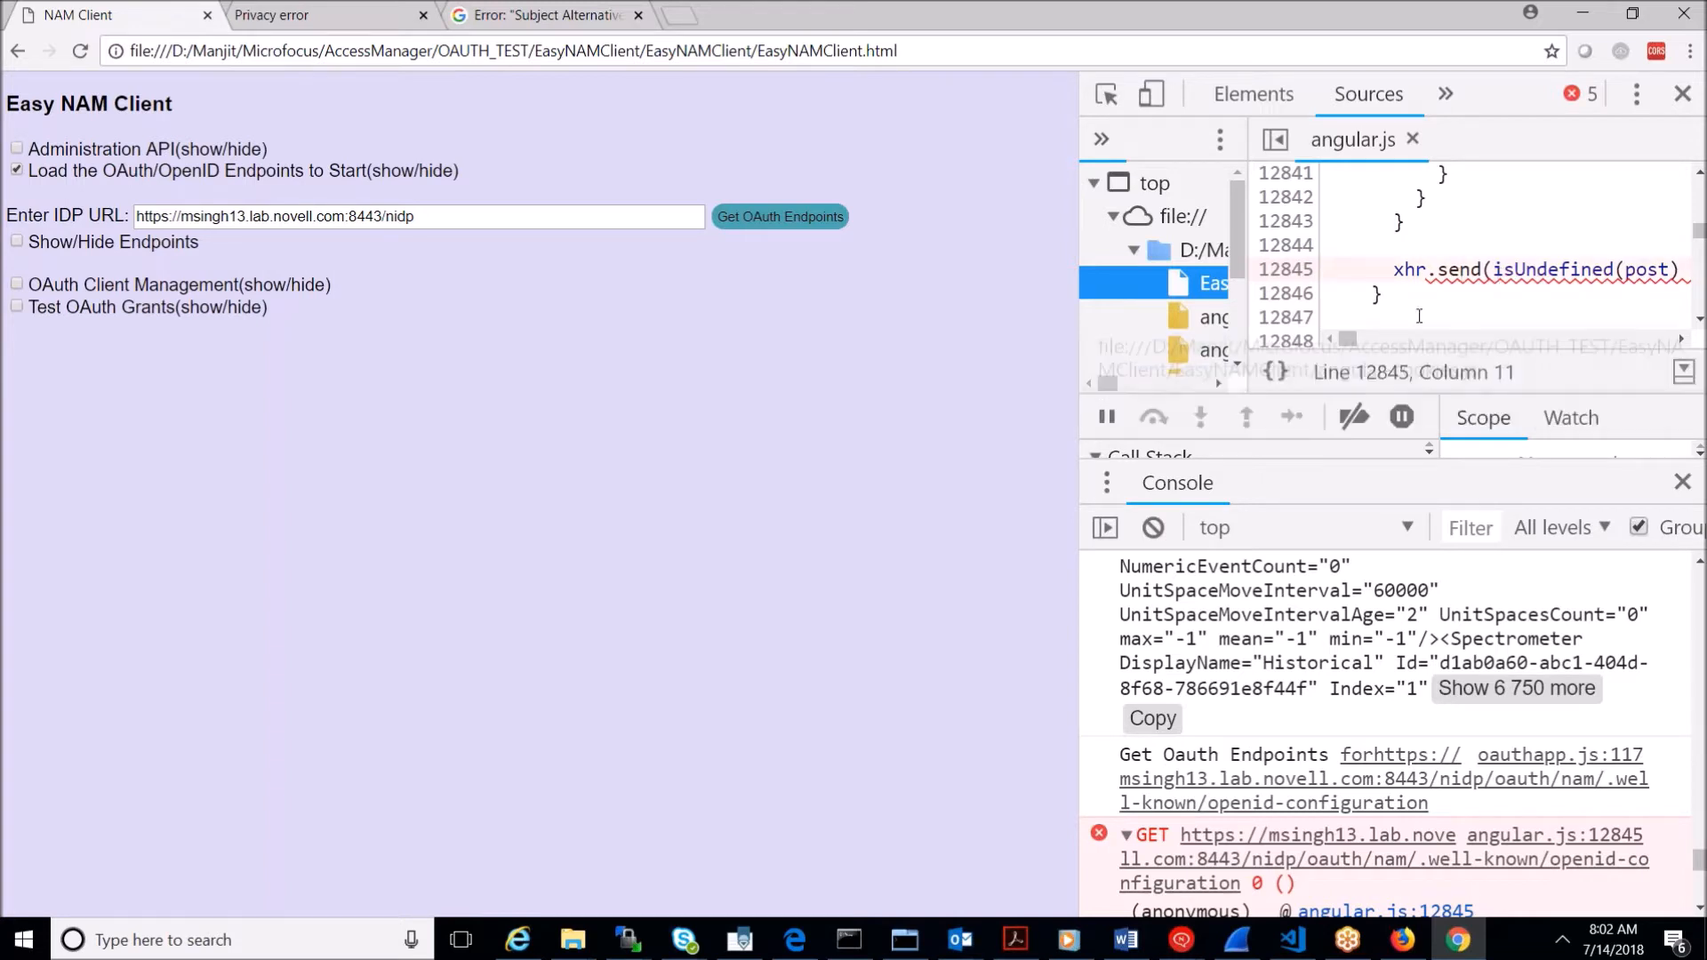
right_click(1448, 269)
click(1382, 278)
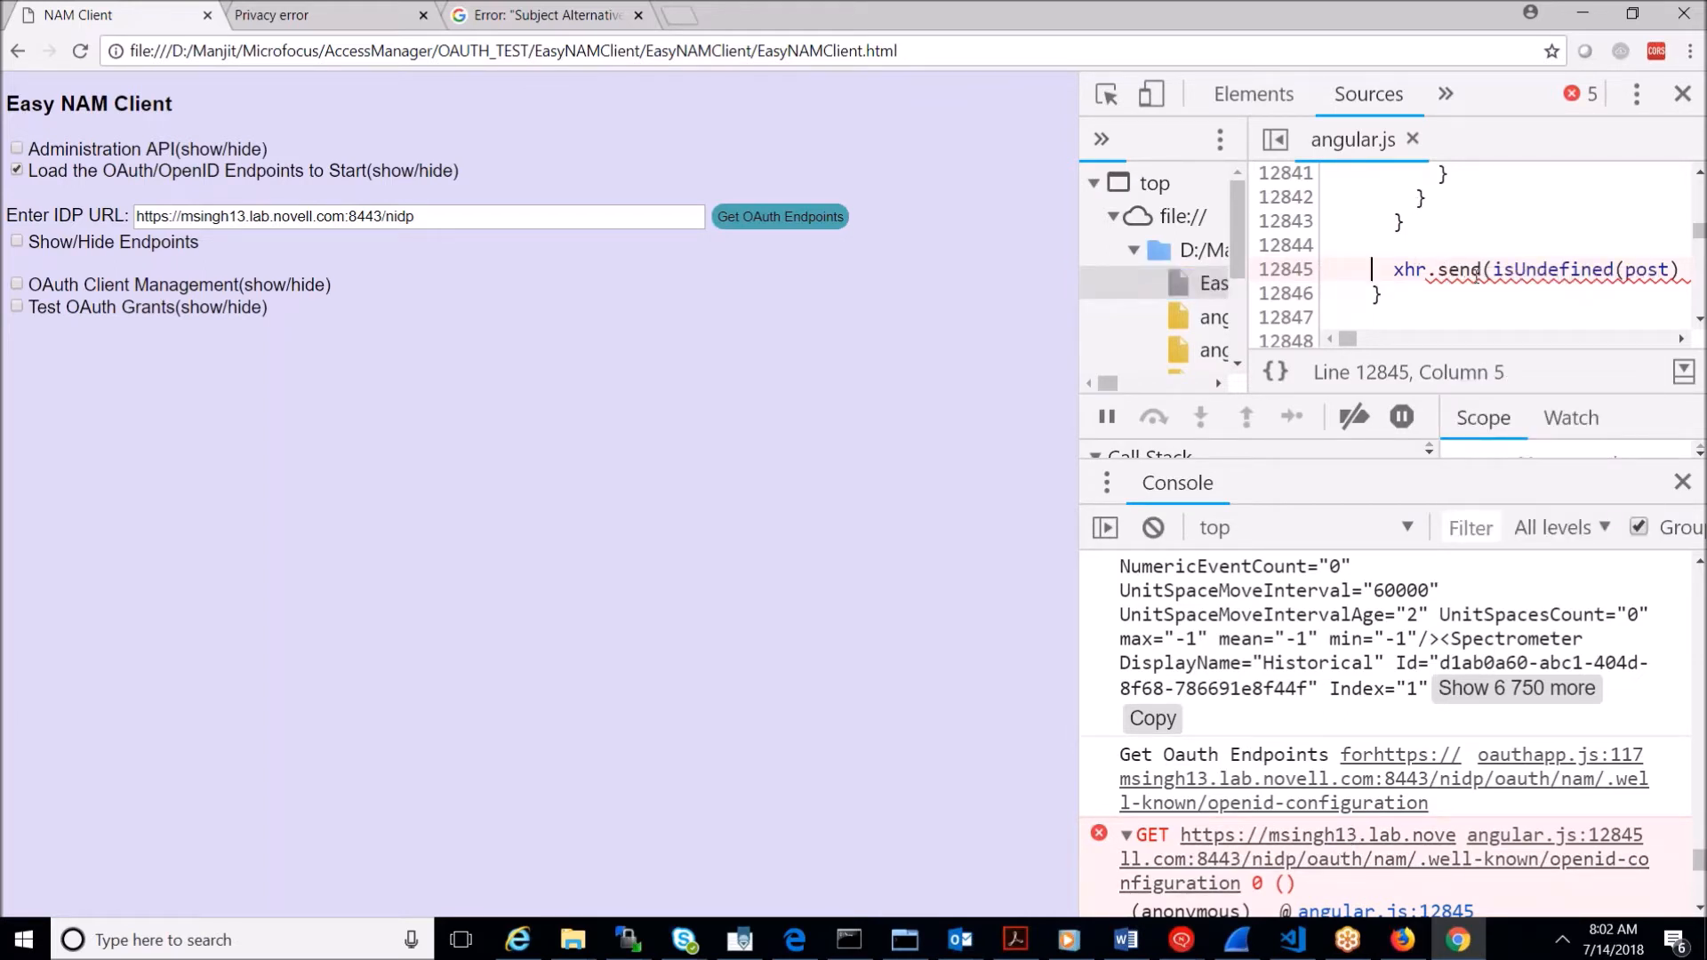
click(1208, 841)
click(1374, 762)
mouse_move(1509, 286)
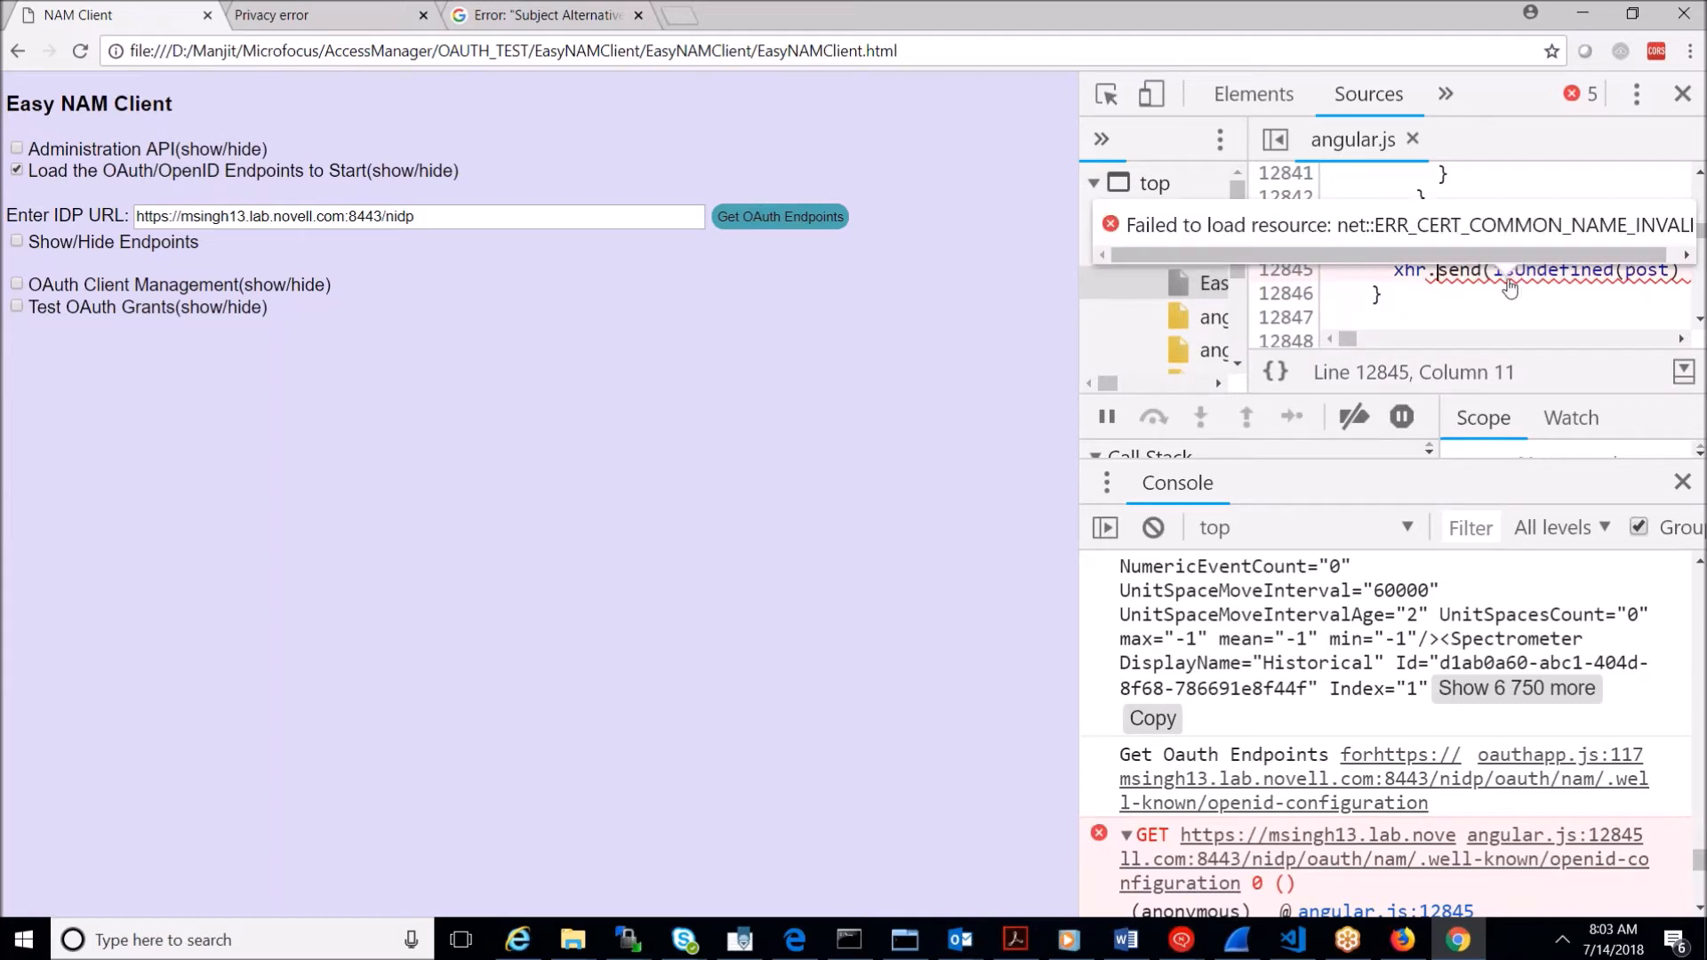
Step: Open a new tab, recall the Access Manager address matching "mc" and copy its host name sbnts.mcroo365.com
double_click(457, 224)
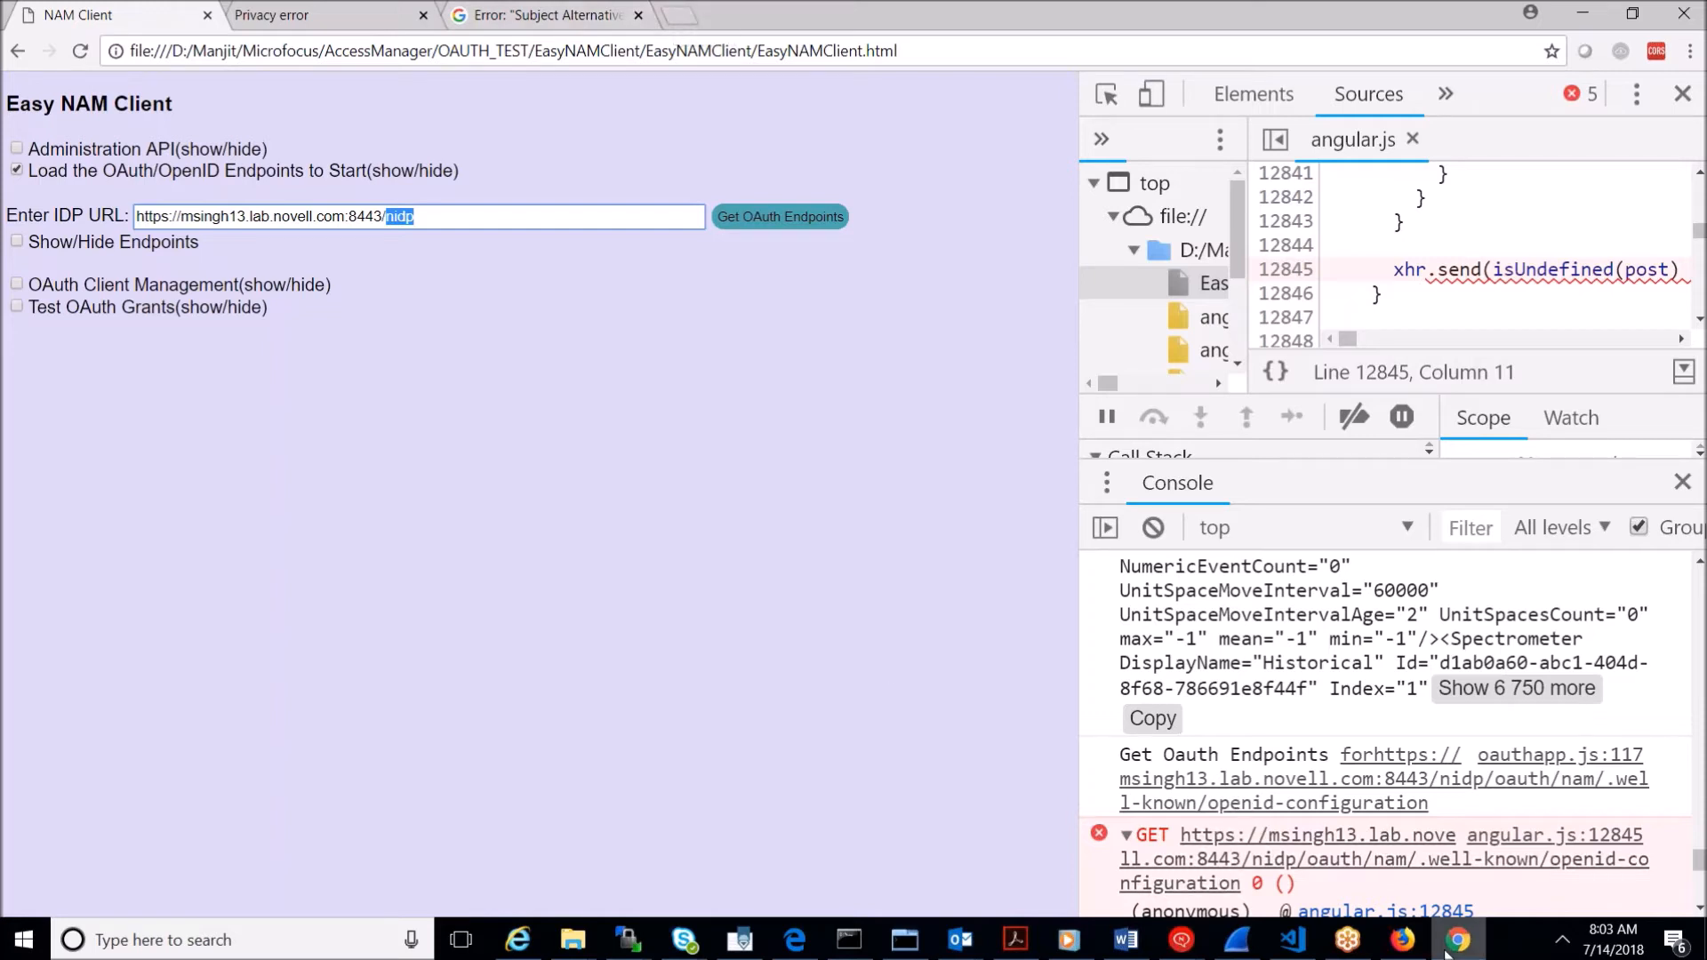
click(694, 25)
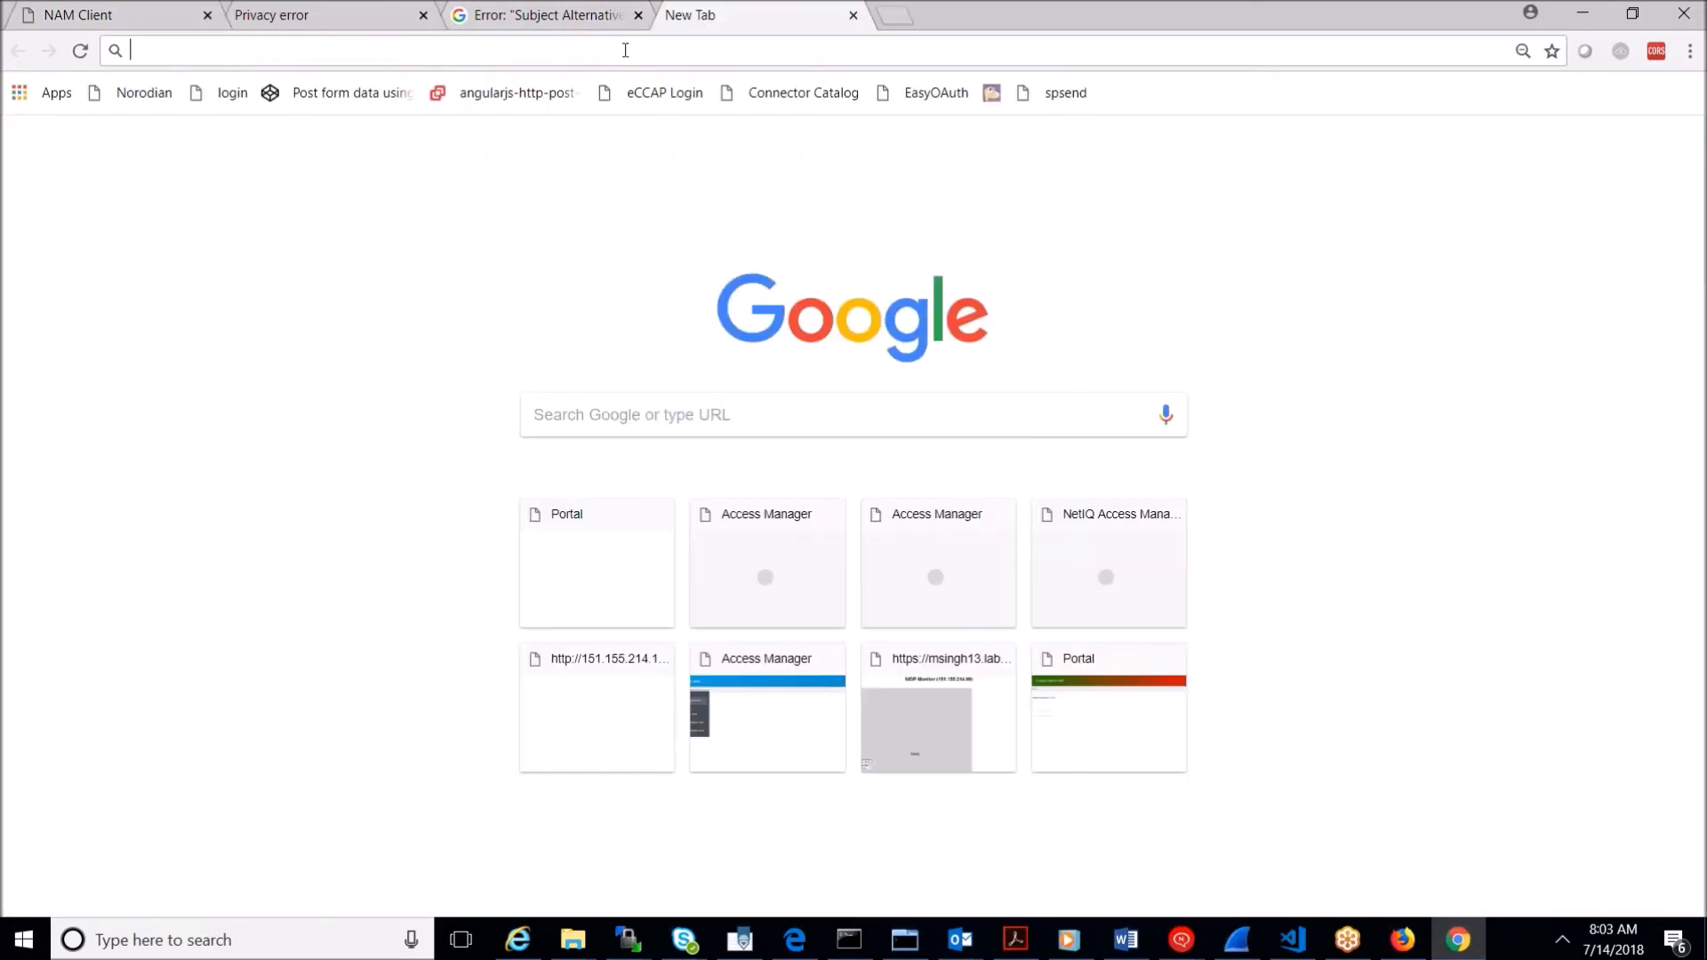
text(mc)
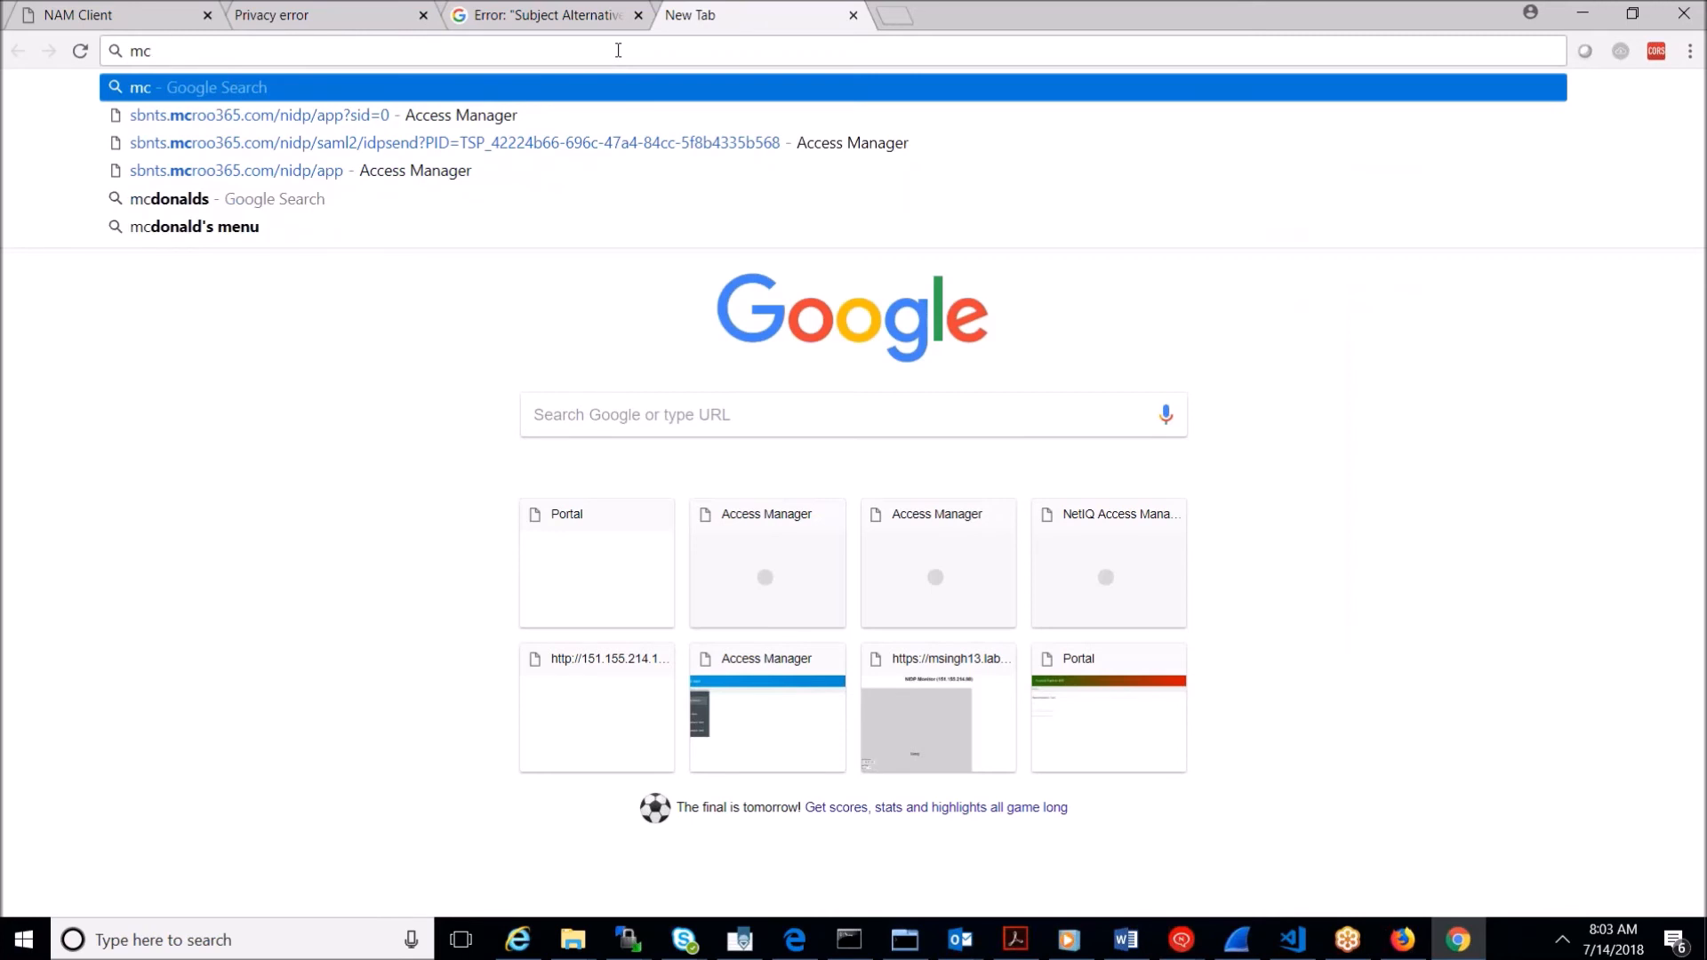
key(Down)
key(ctrl+a)
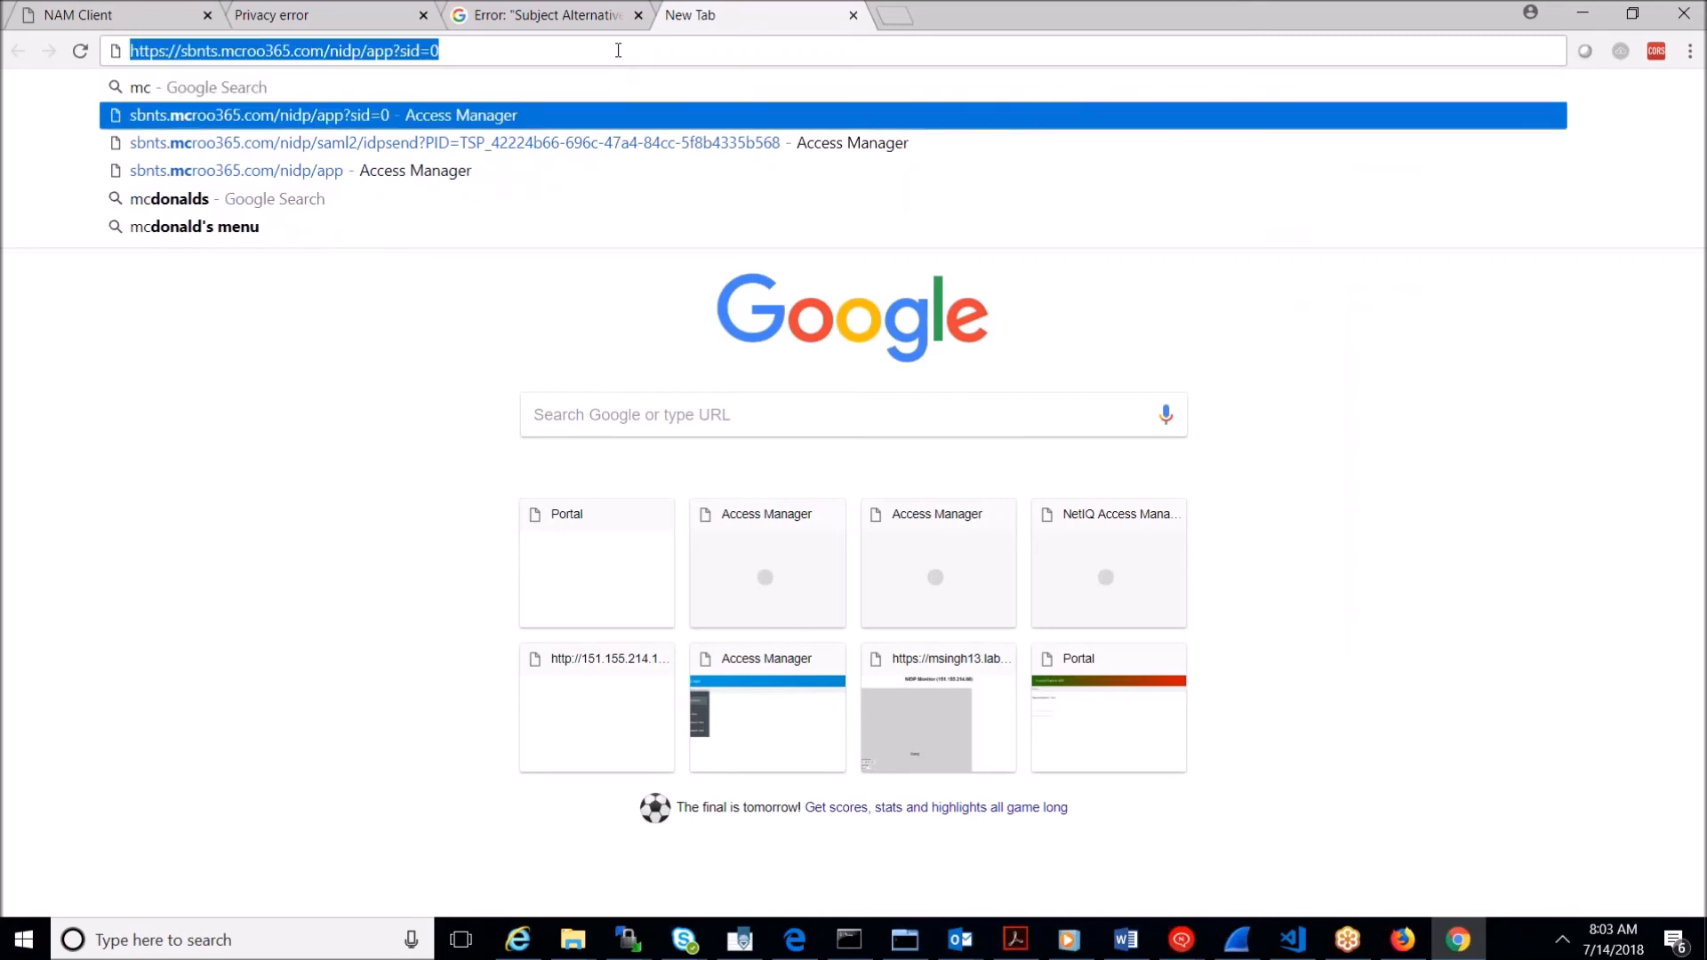
click(322, 51)
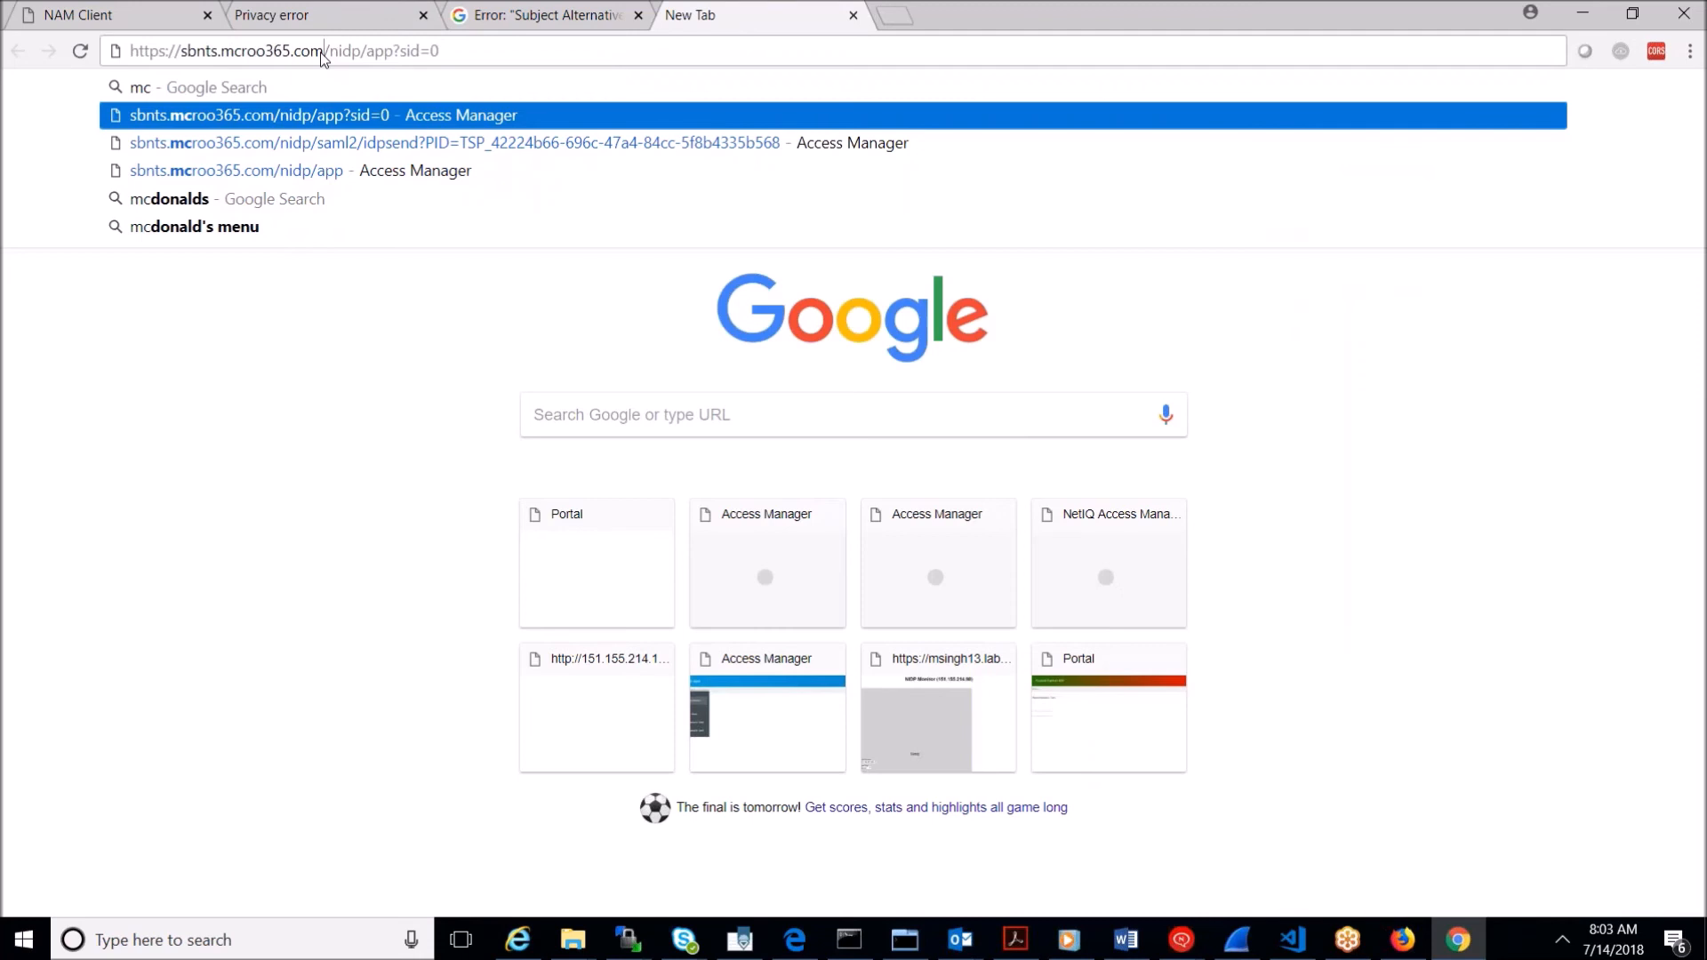
drag(318, 50, 183, 51)
key(ctrl+c)
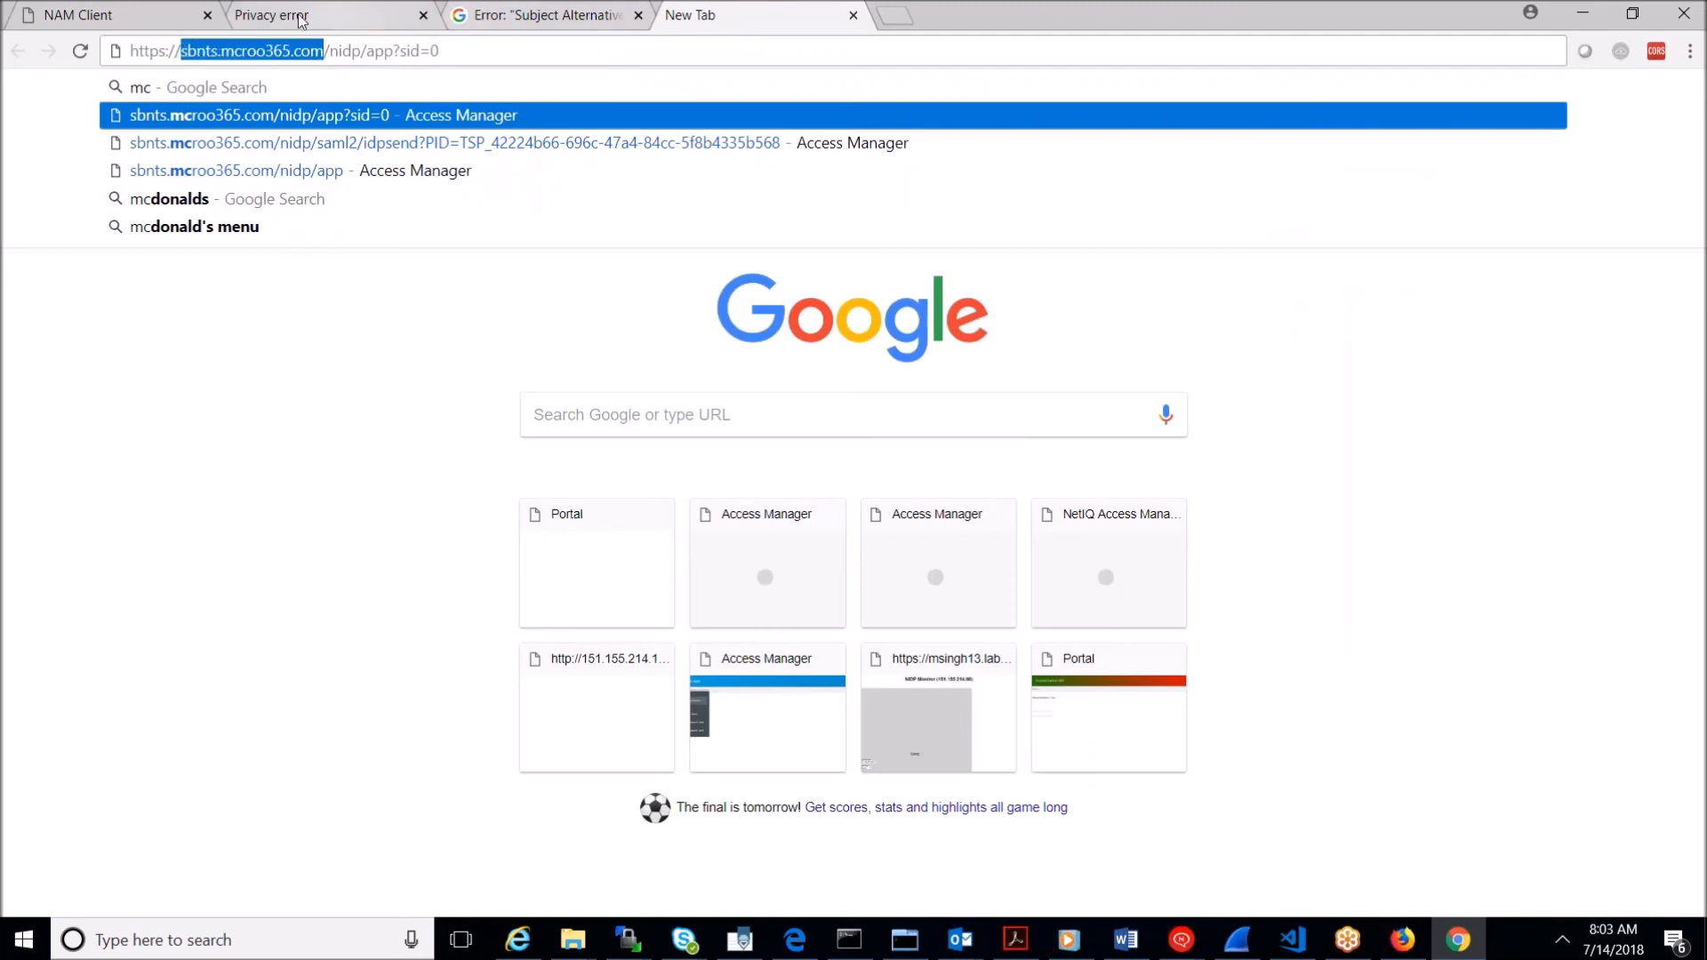
click(160, 17)
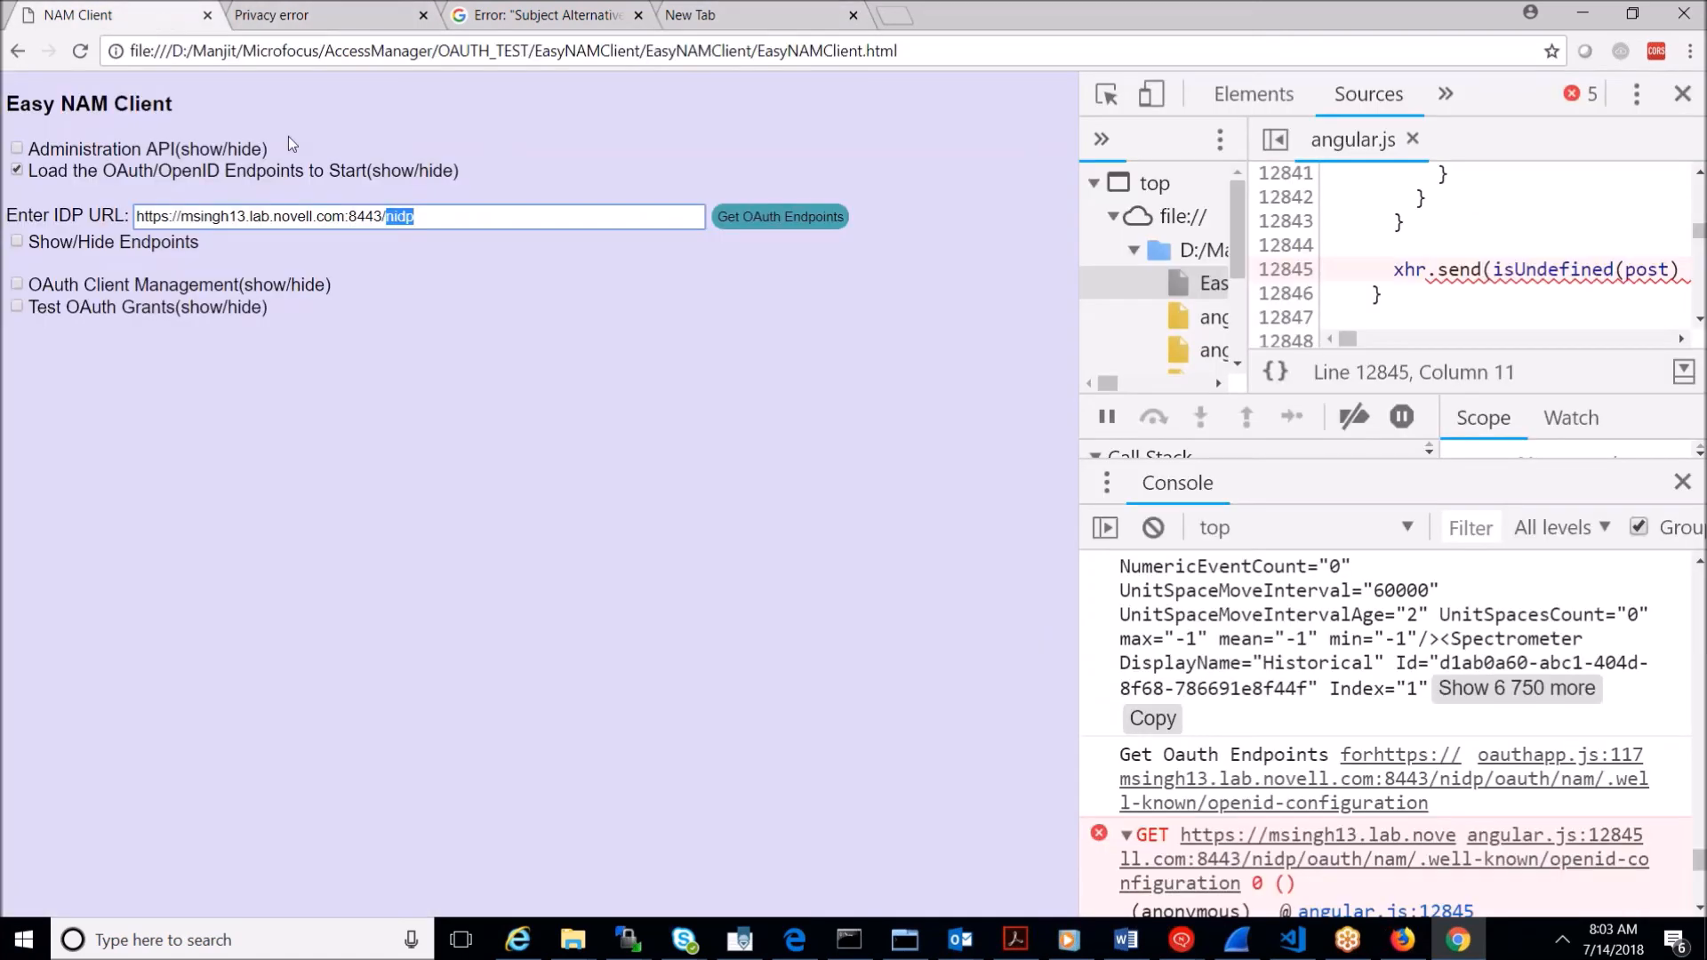
click(344, 216)
key(BackSpace)
key(BackSpace)
key(BackSpace)
key(BackSpace)
key(BackSpace)
key(BackSpace)
key(BackSpace)
key(BackSpace)
key(BackSpace)
key(BackSpace)
key(BackSpace)
key(BackSpace)
key(BackSpace)
key(BackSpace)
key(BackSpace)
key(BackSpace)
key(BackSpace)
key(BackSpace)
key(BackSpace)
key(BackSpace)
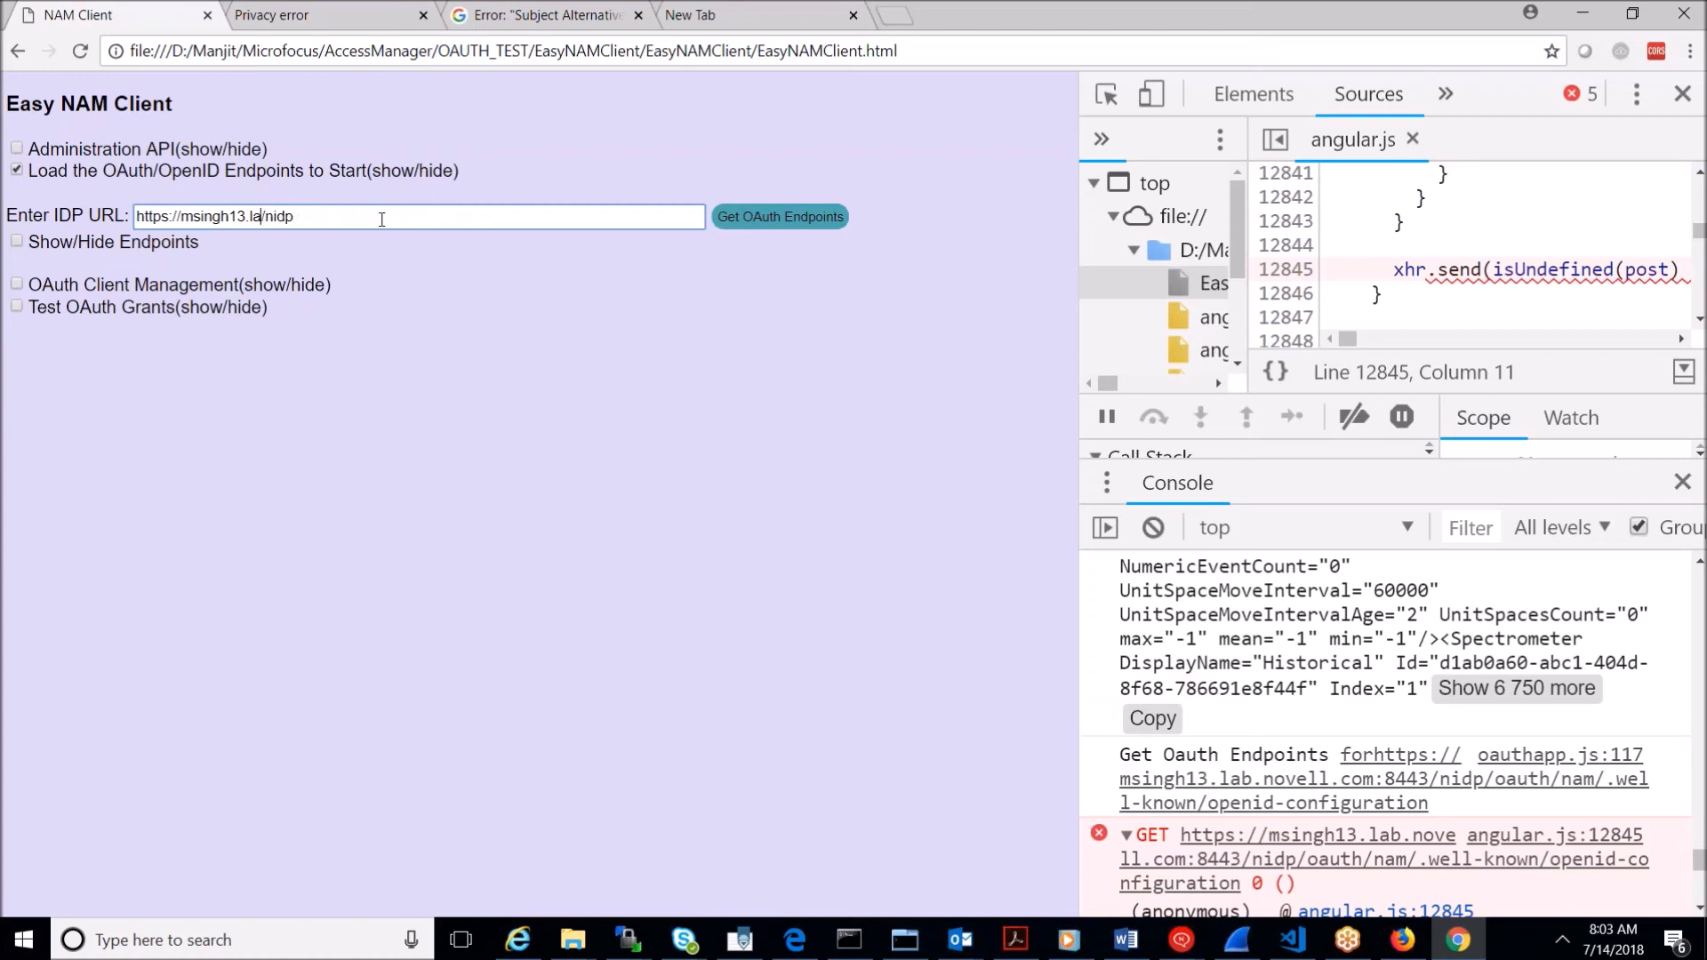
key(ctrl+v)
Step: Request the OAuth endpoints from the new IDP URL and display the returned endpoint configuration
click(768, 220)
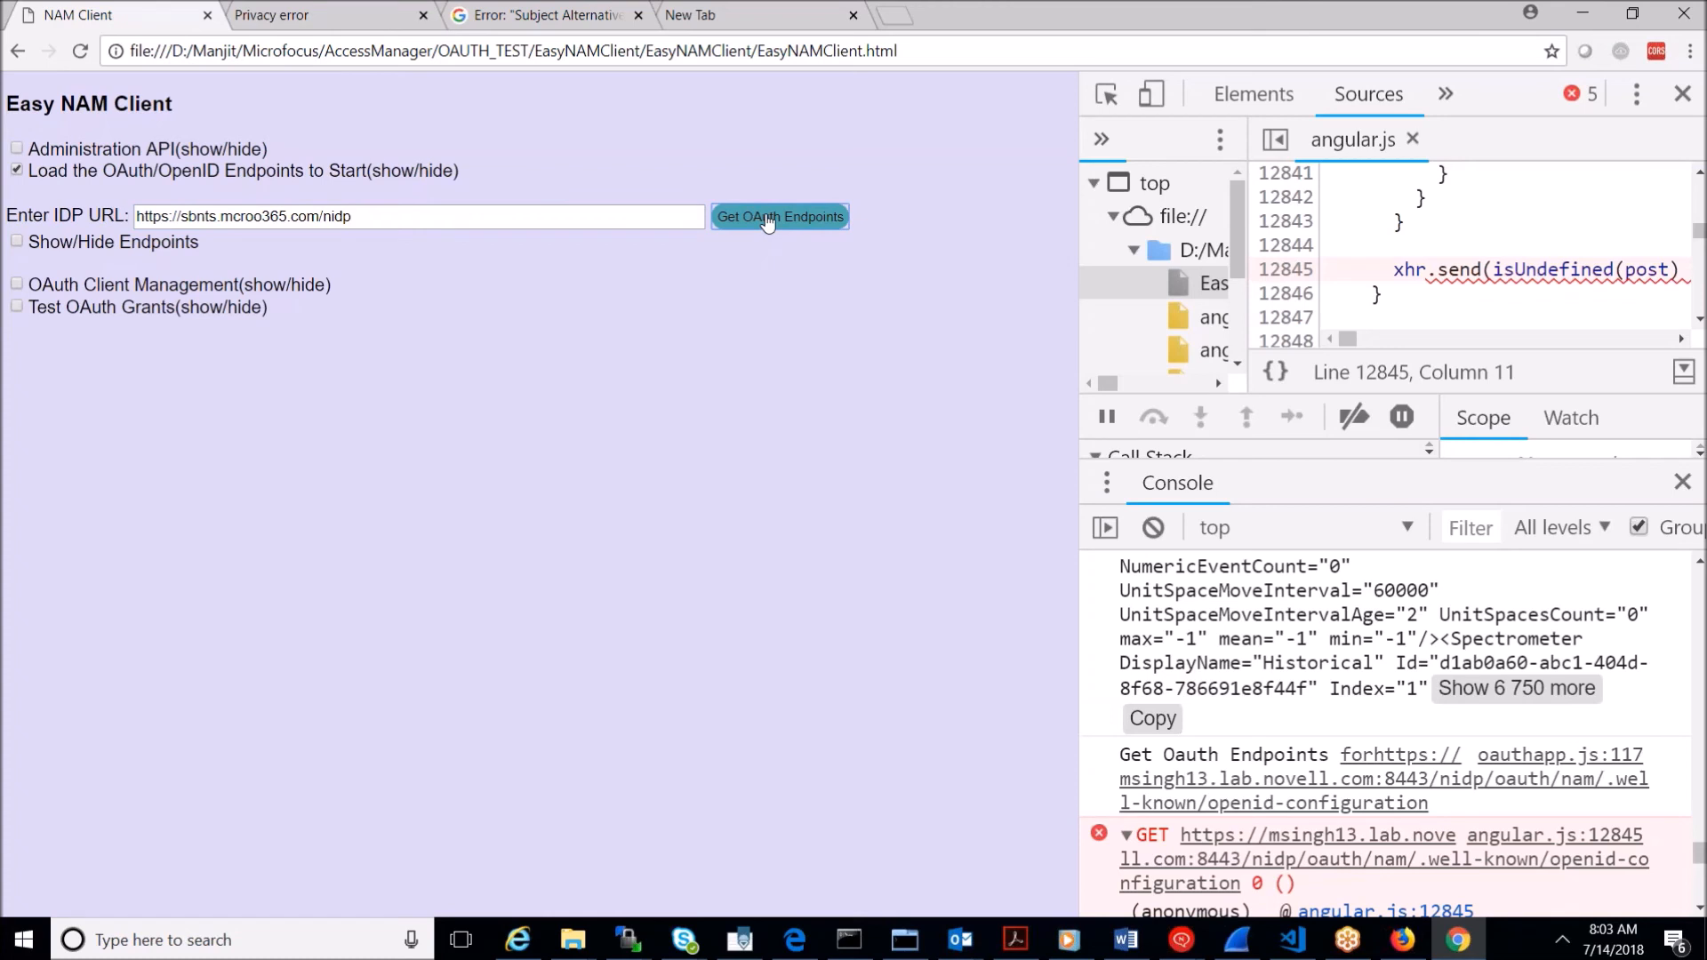
click(20, 243)
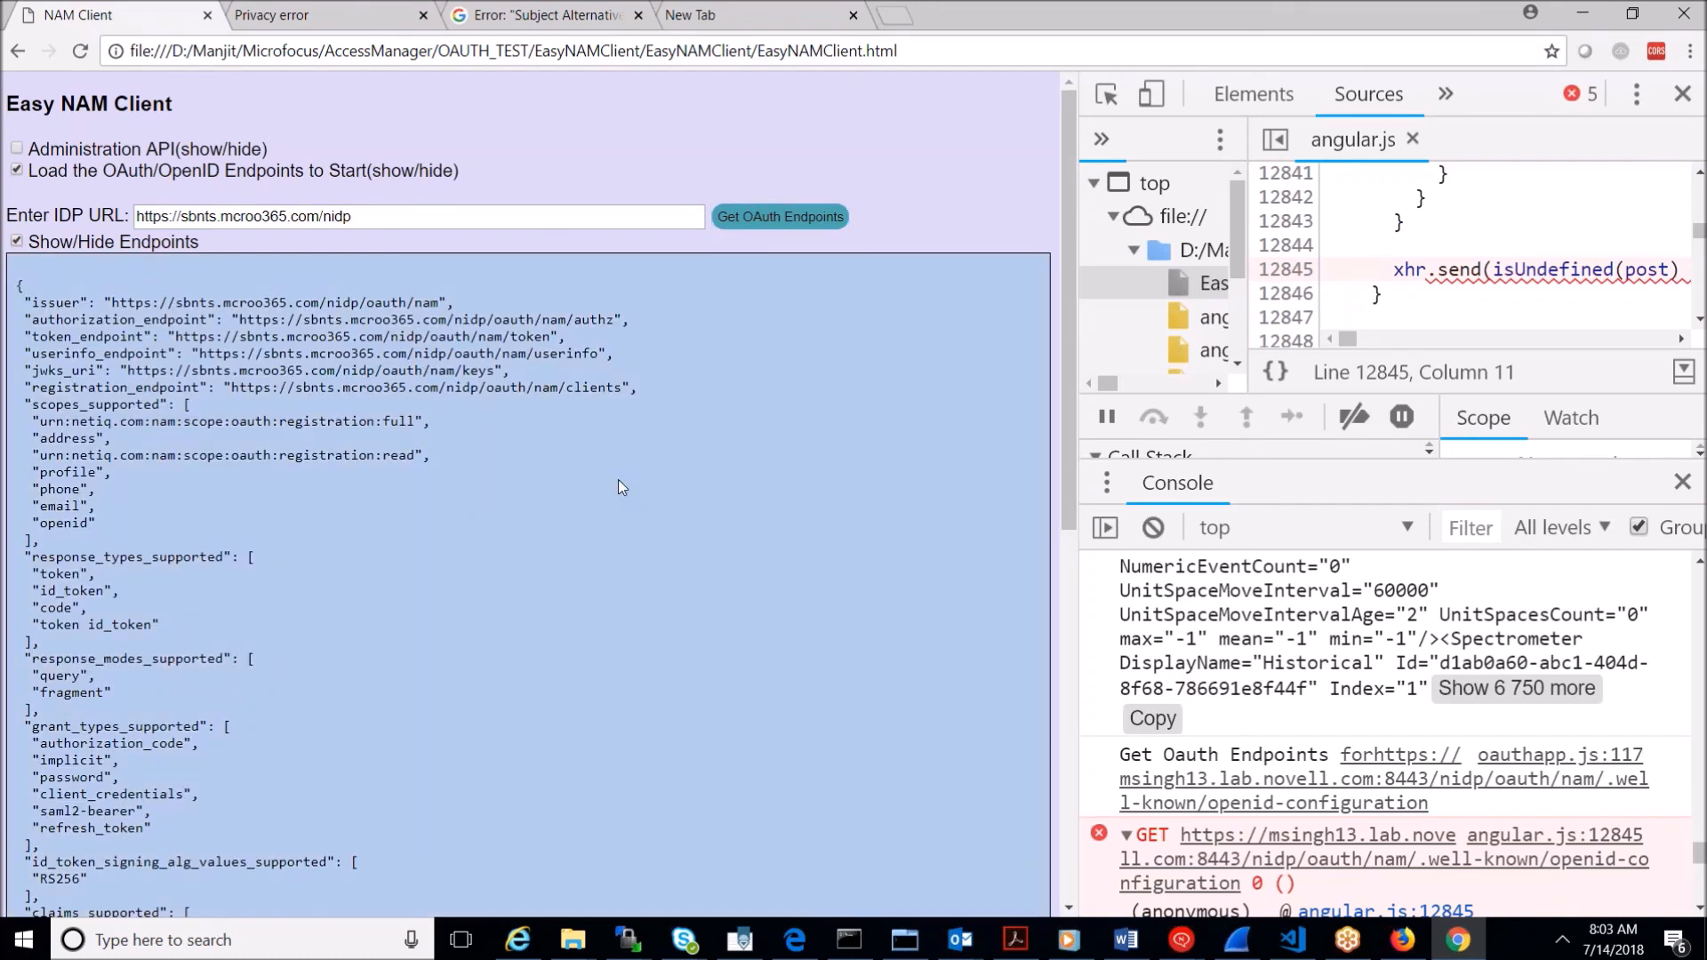
click(852, 461)
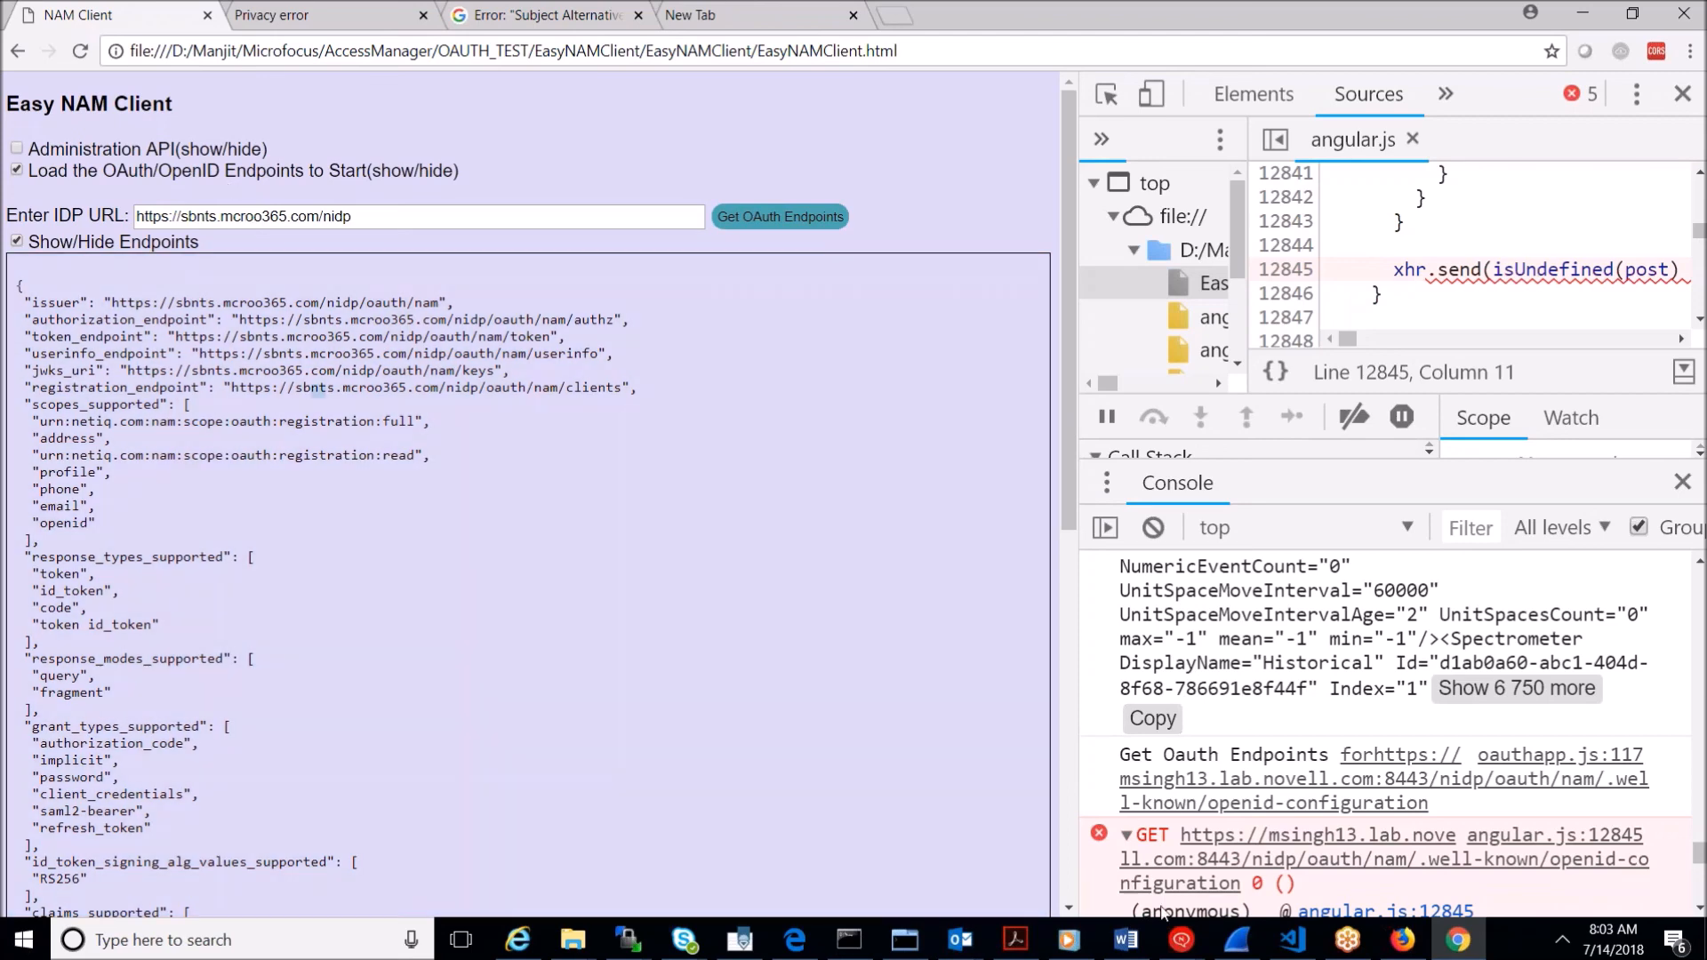
mouse_move(1411, 944)
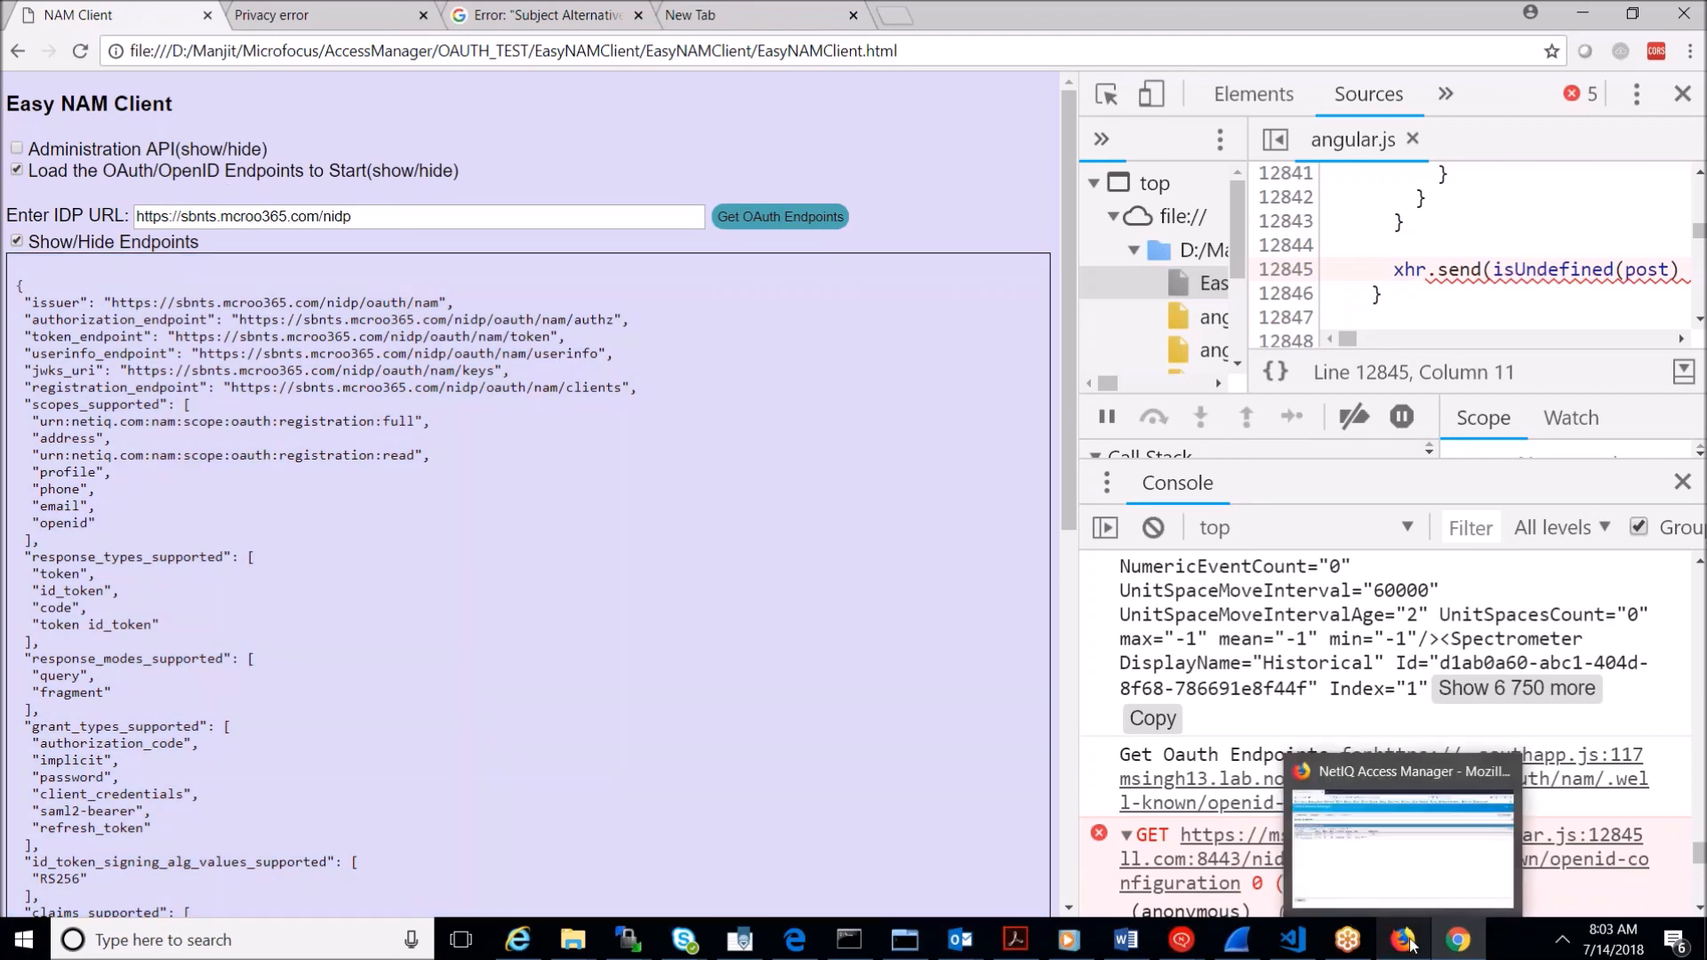